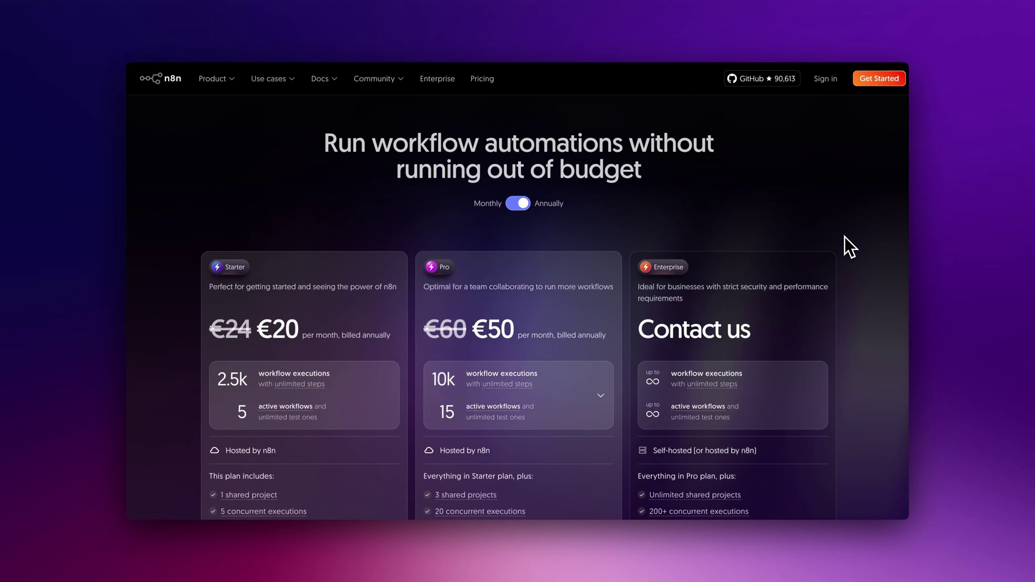
# Review the n8n pricing plans and the self-hosting documentation, and open the Docker installation guide
pyautogui.scroll(-2, 844, 237)
pyautogui.scroll(-3, 845, 237)
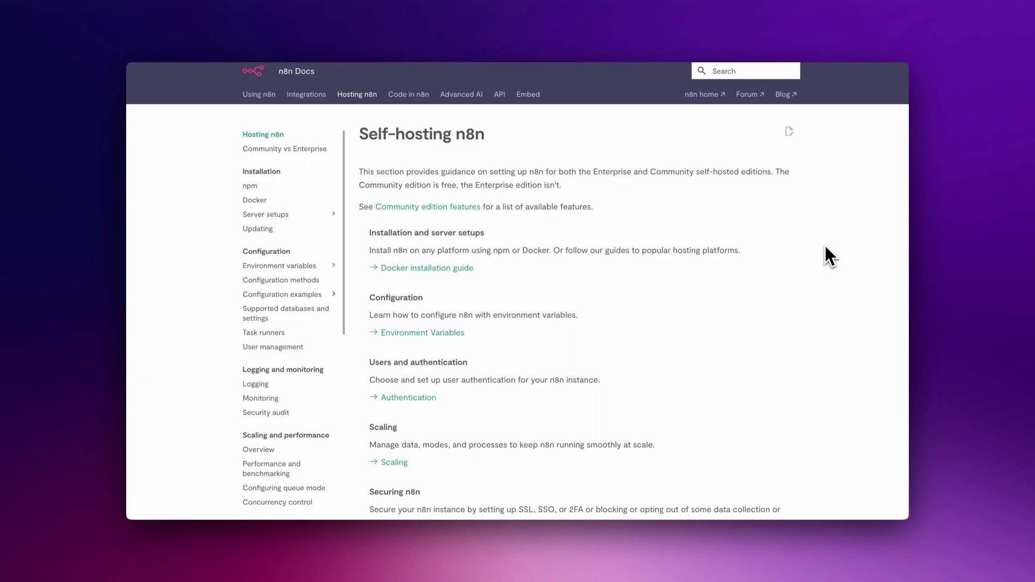
pyautogui.scroll(-2, 826, 245)
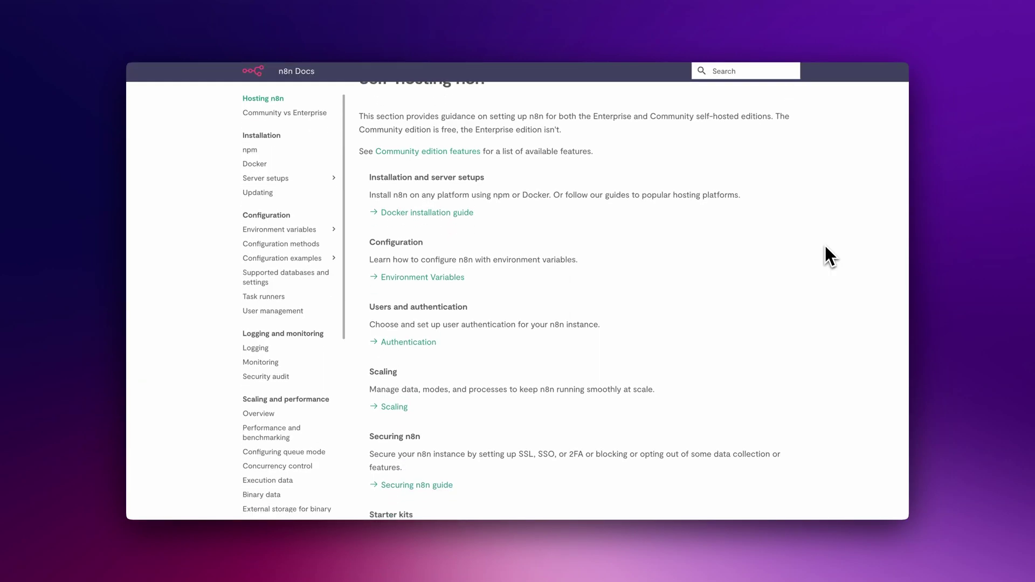
pyautogui.scroll(-1, 825, 244)
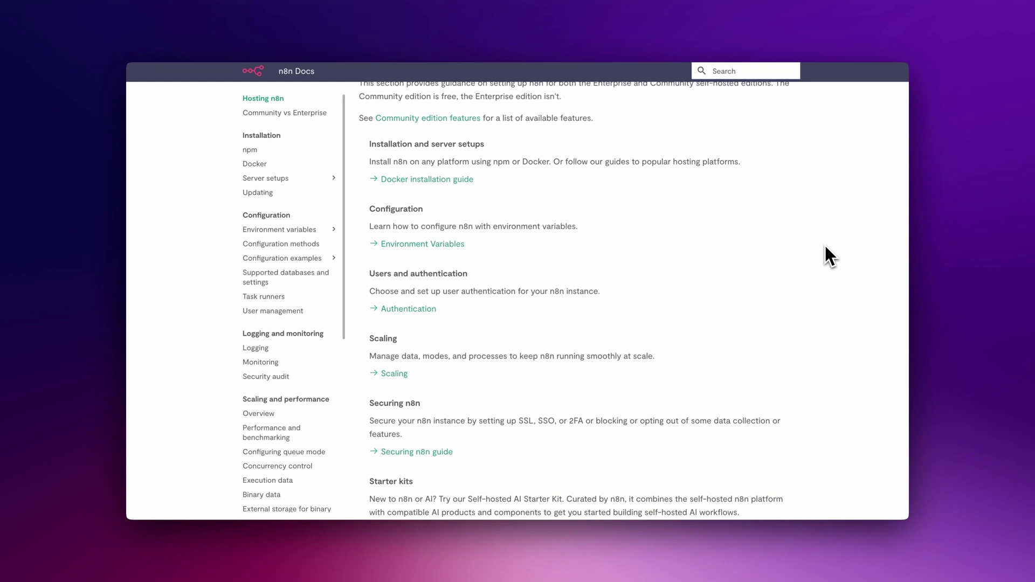
pyautogui.click(462, 181)
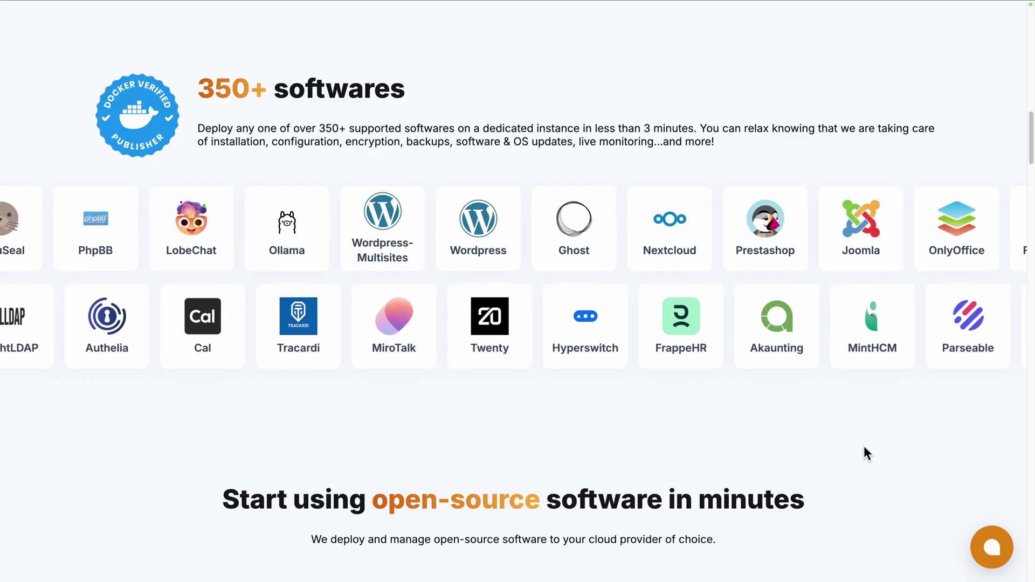
# Examine the supported open-source software and the platform features on the Elestio website
pyautogui.scroll(-7, 864, 445)
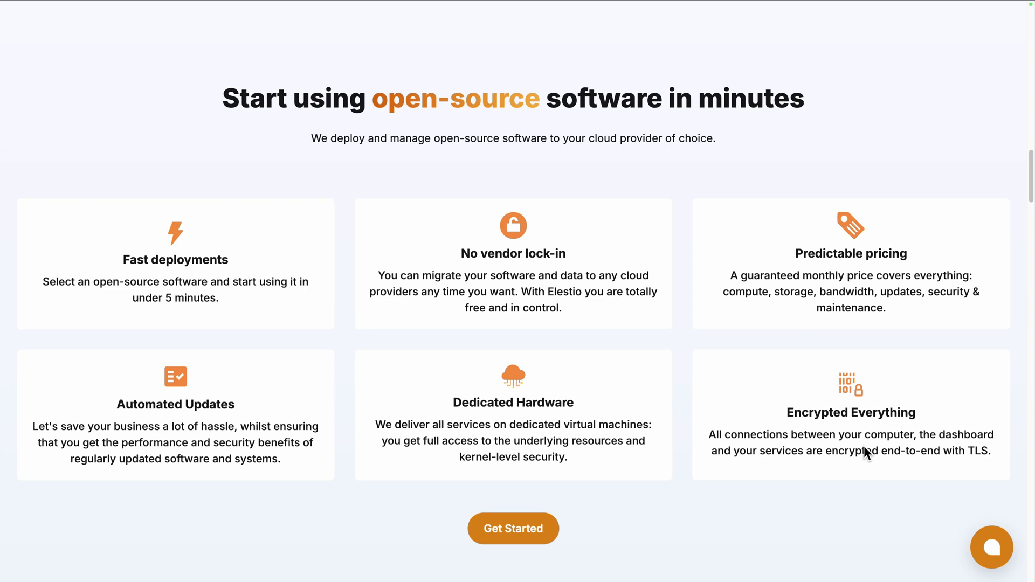
pyautogui.scroll(-10, 864, 447)
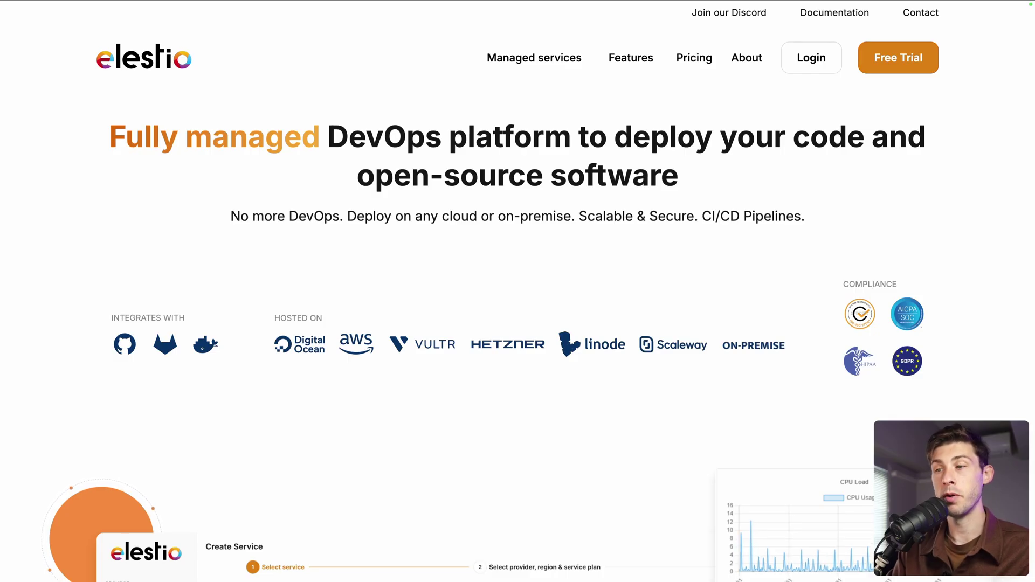
# Log in to Elestio and start a new CI/CD pipeline using the Docker compose deployment method
pyautogui.click(808, 62)
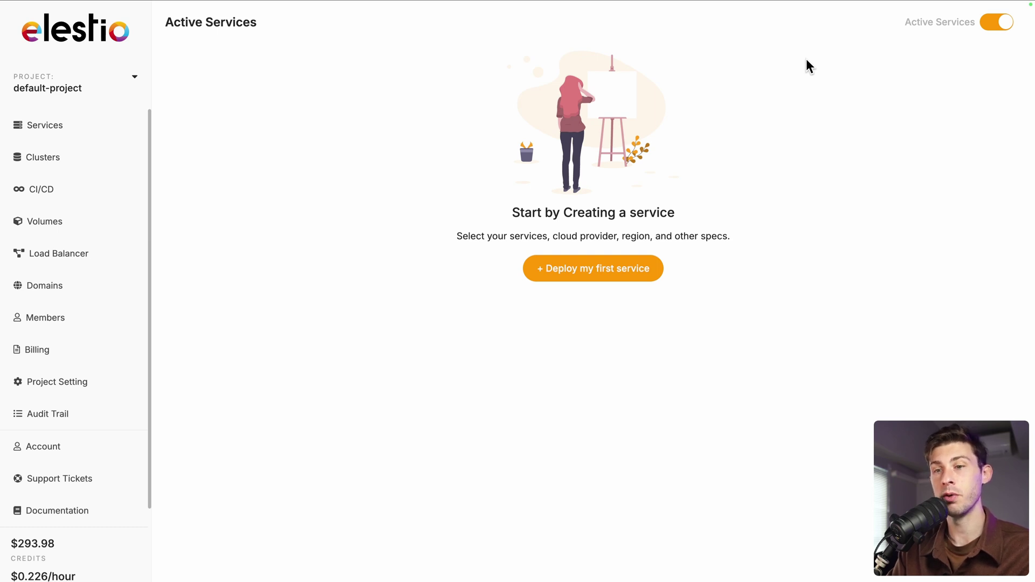
pyautogui.click(77, 203)
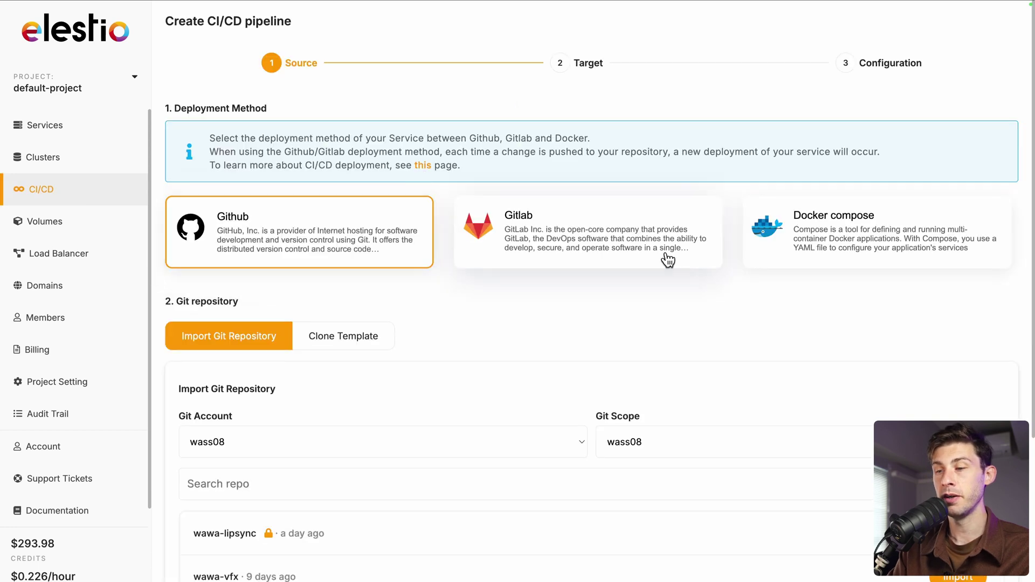
pyautogui.click(835, 249)
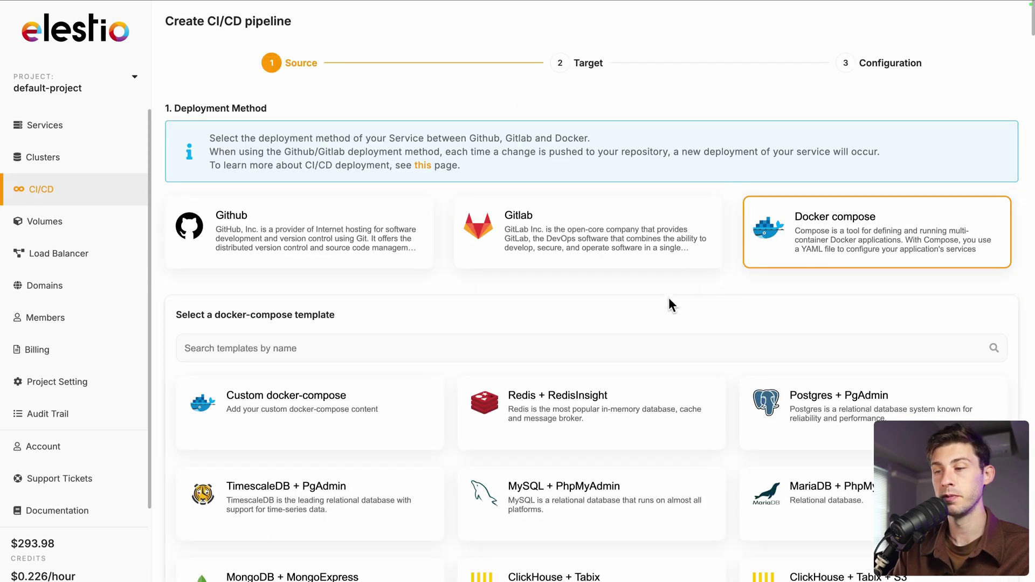
# Search the docker-compose templates for n8n and deploy the n8n template
pyautogui.click(598, 352)
pyautogui.write('n8n')
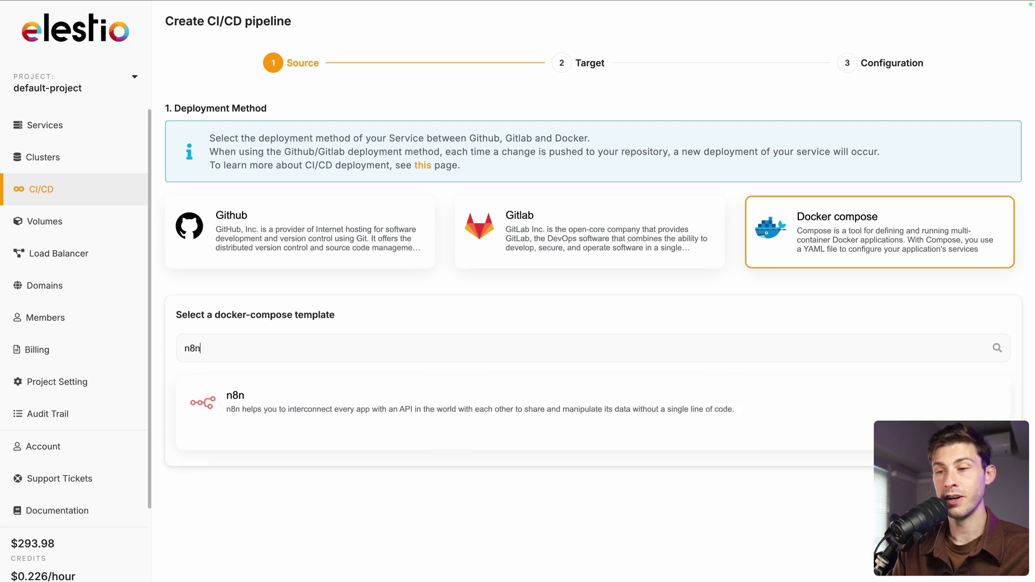
pyautogui.moveTo(697, 432)
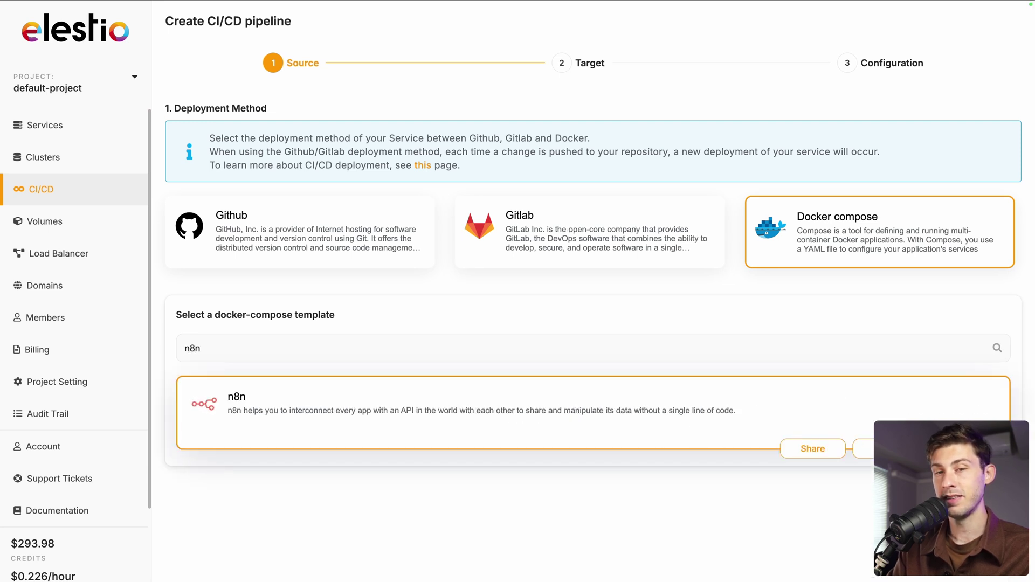
pyautogui.click(964, 449)
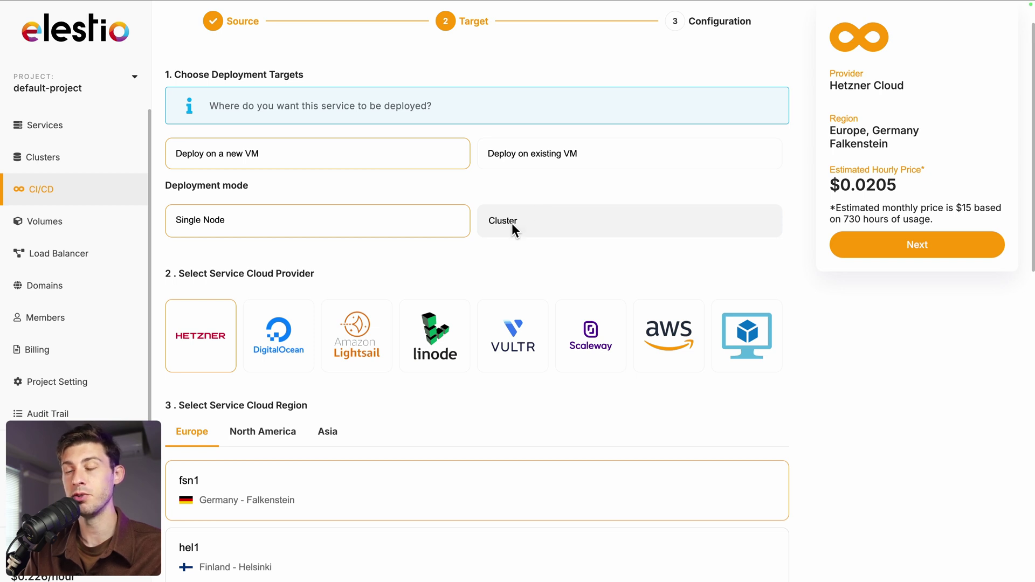
# Accept a new single-node Hetzner VM in Falkenstein with the MEDIUM-2C-4G plan as target and create the CI/CD pipeline
pyautogui.scroll(-5, 487, 250)
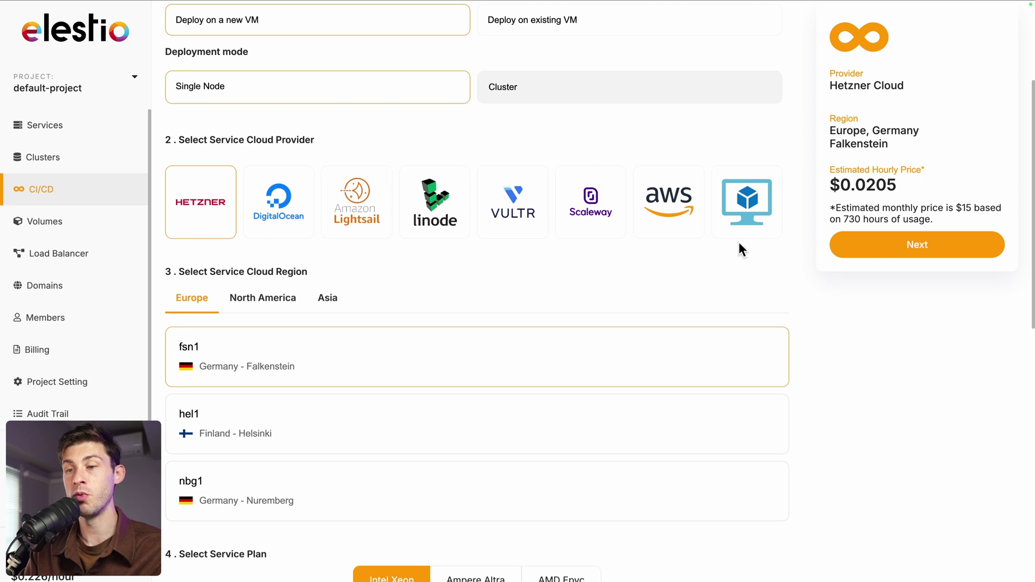
pyautogui.scroll(-15, 569, 276)
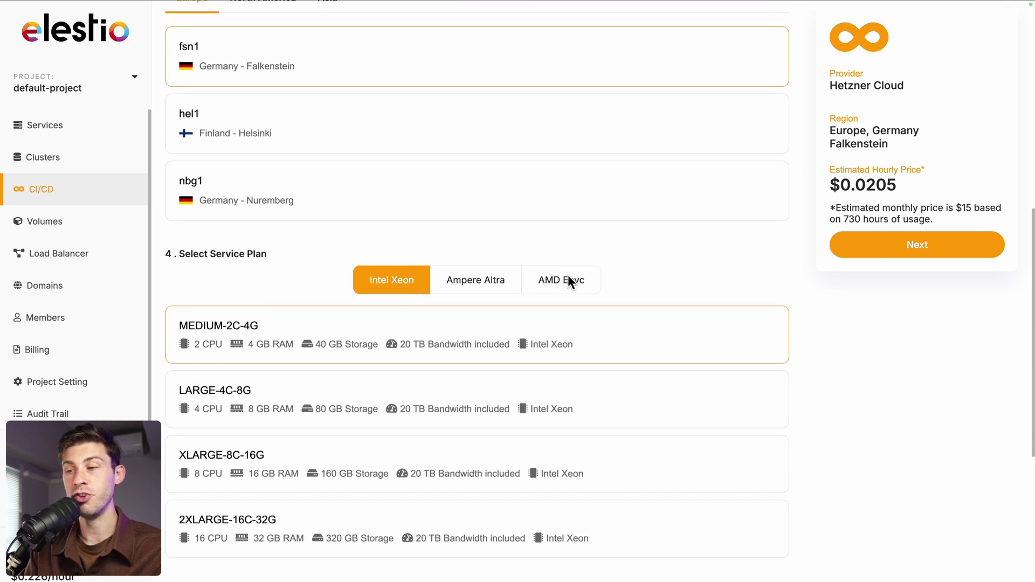
pyautogui.scroll(-3, 570, 283)
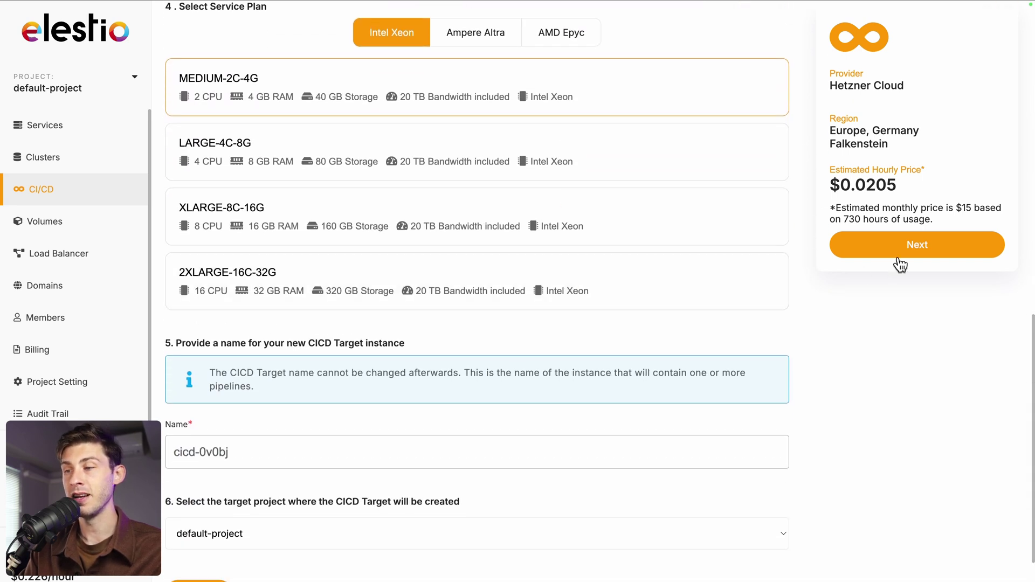
pyautogui.click(916, 245)
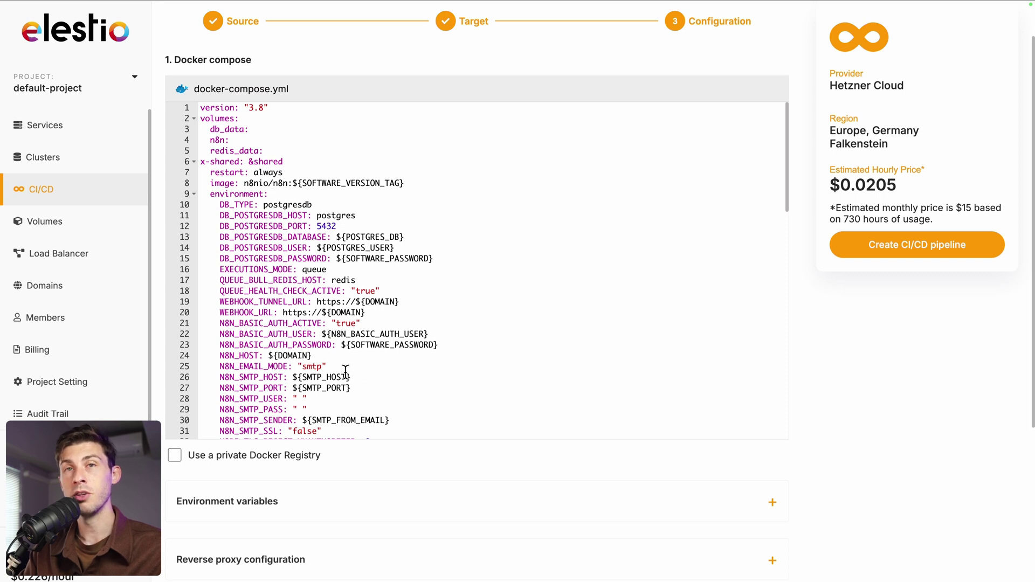
pyautogui.click(914, 255)
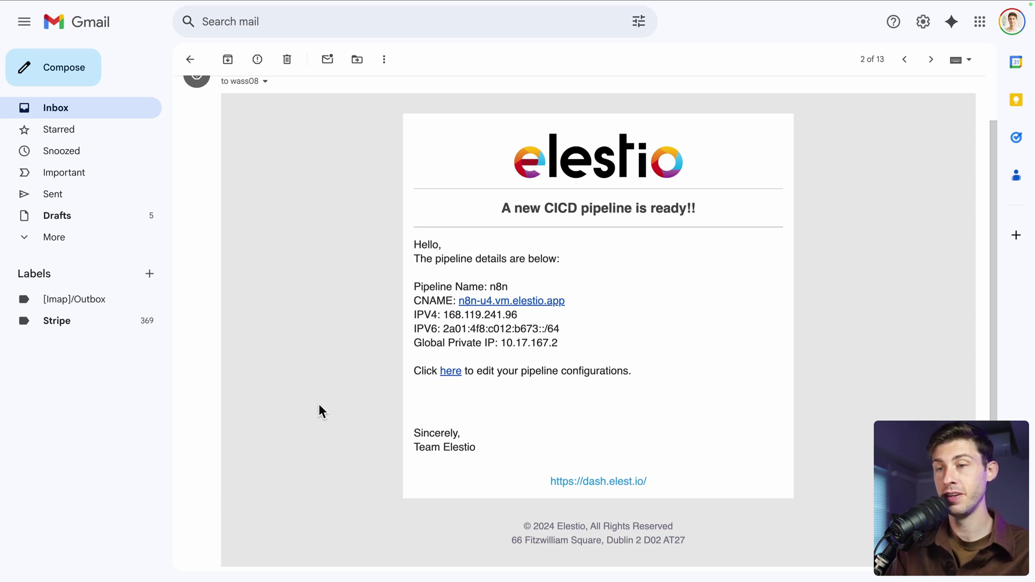
# Open the n8n pipeline's configuration from the pipeline-ready email in Gmail and reveal its N8N Admin access details
pyautogui.scroll(-1, 319, 406)
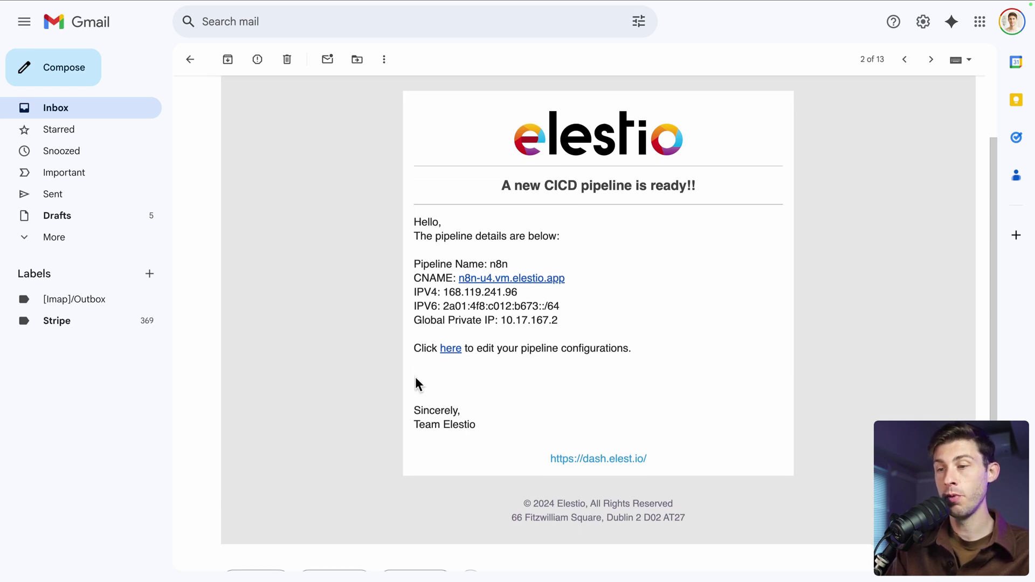
pyautogui.click(450, 348)
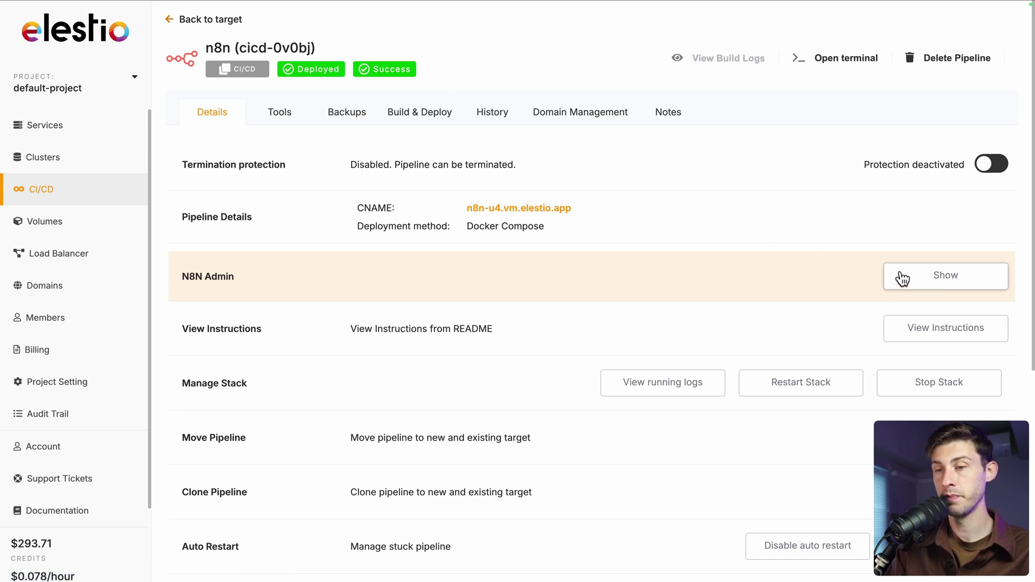
pyautogui.click(943, 277)
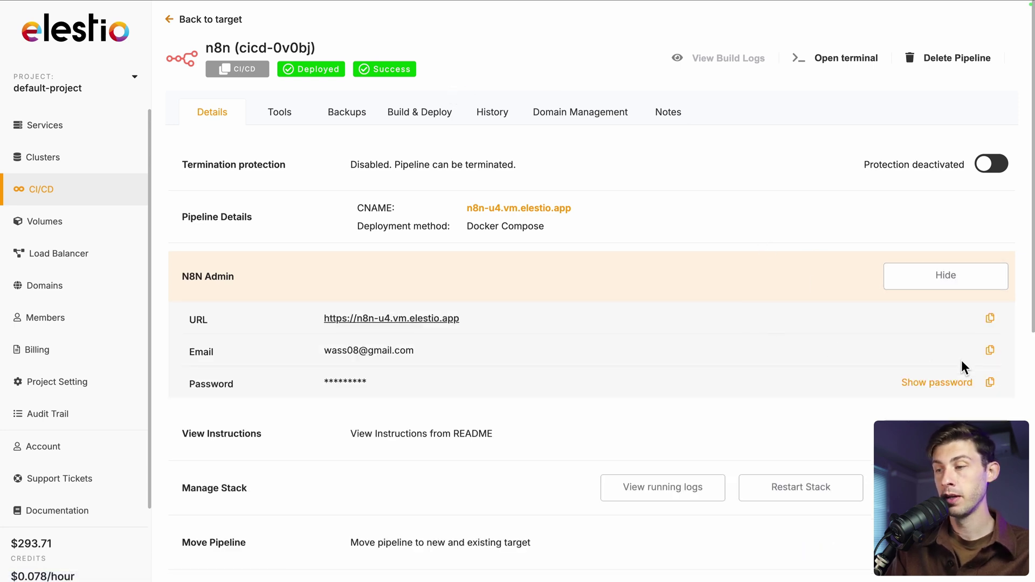
# Copy the N8N Admin password, open the n8n instance's URL and submit the owner account setup with that password
pyautogui.click(991, 384)
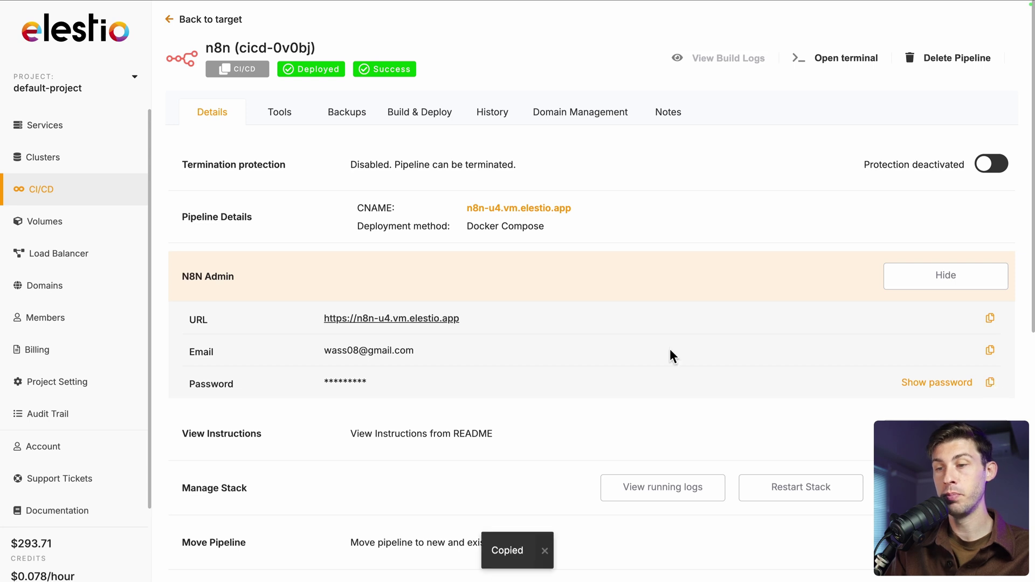
pyautogui.click(376, 319)
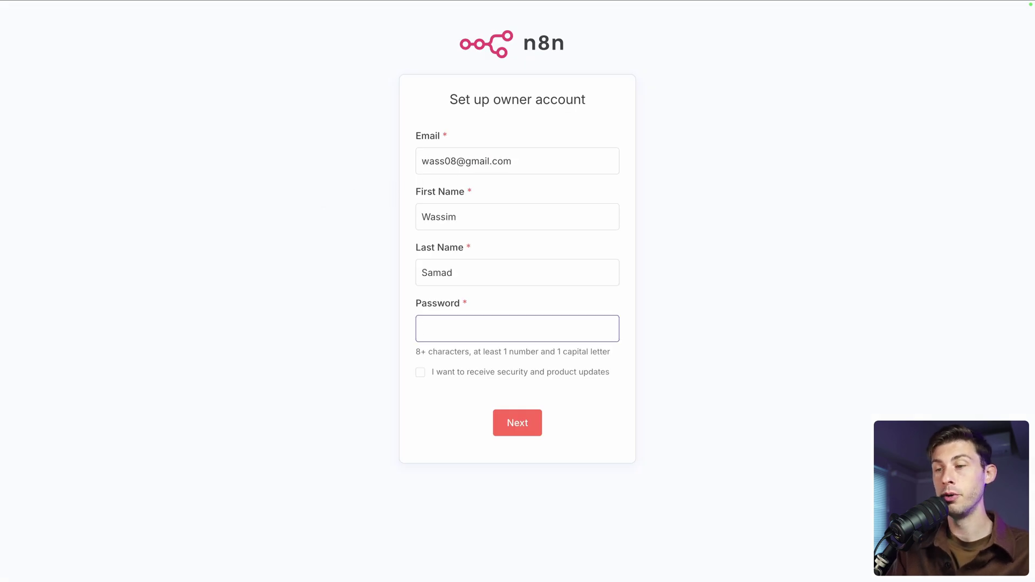
pyautogui.hotkey('ctrl', 'v')
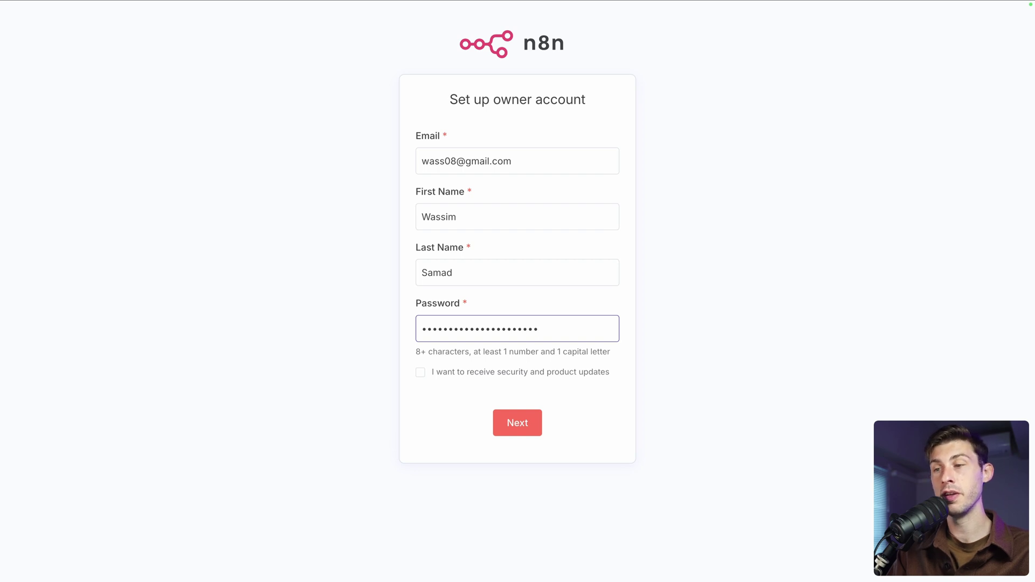
pyautogui.click(497, 431)
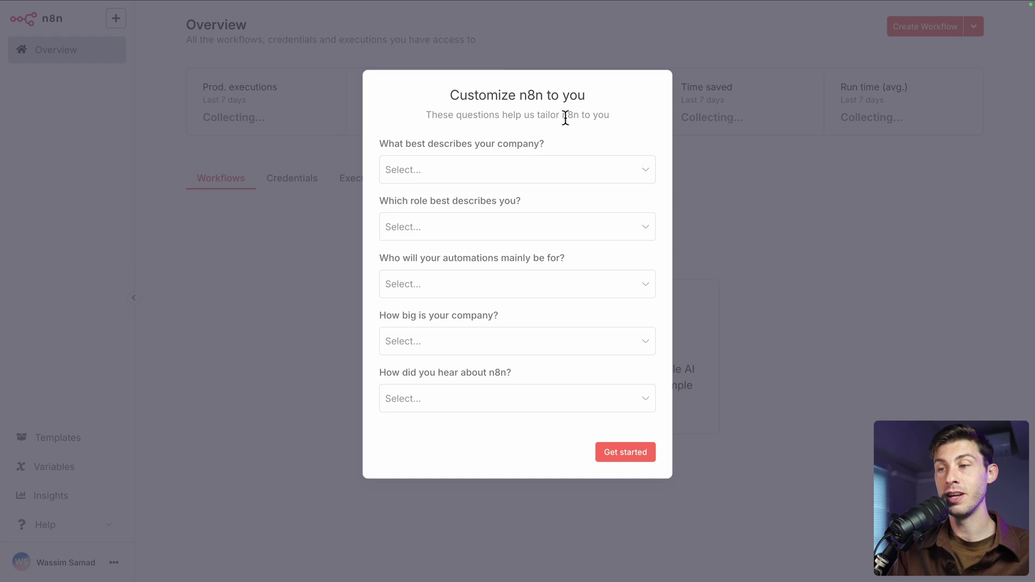
# Submit the n8n customization questionnaire without answers and skip the free license key offer
pyautogui.click(578, 169)
pyautogui.click(598, 130)
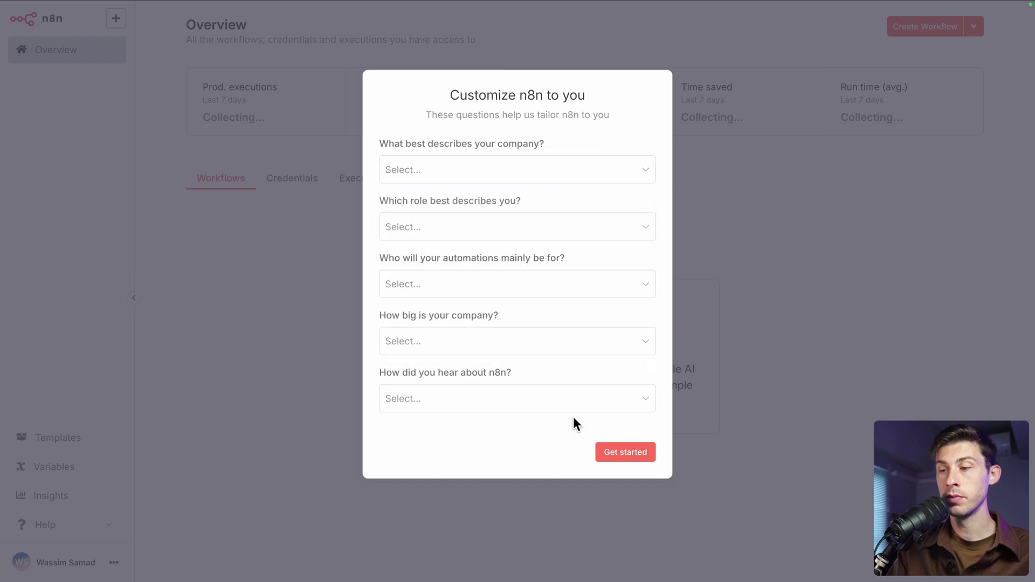
pyautogui.click(616, 452)
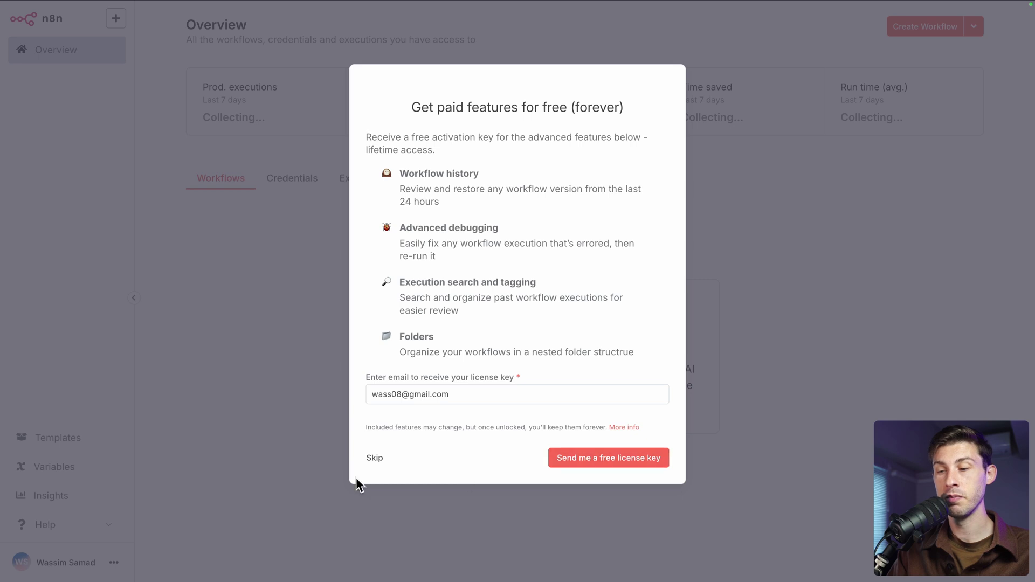
pyautogui.click(375, 460)
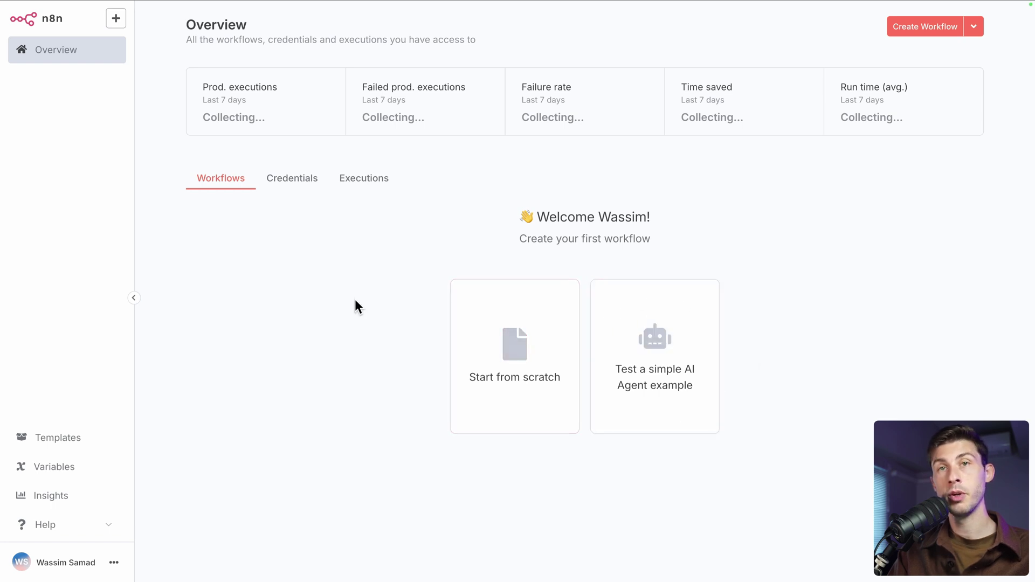
# Open the "Creating an API endpoint" template in the n8n template library and copy it to the clipboard as JSON
pyautogui.click(64, 444)
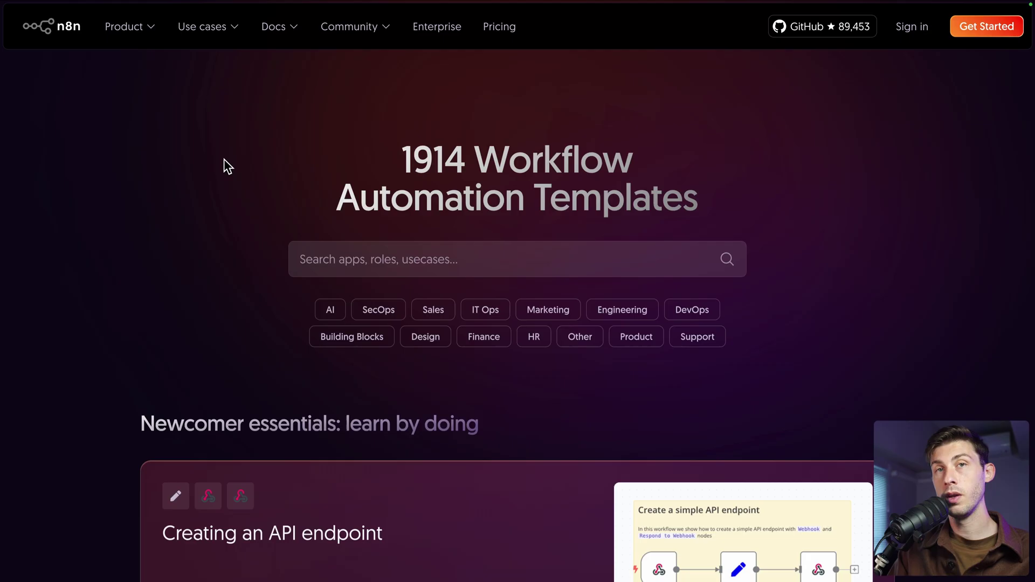
pyautogui.scroll(-6, 224, 160)
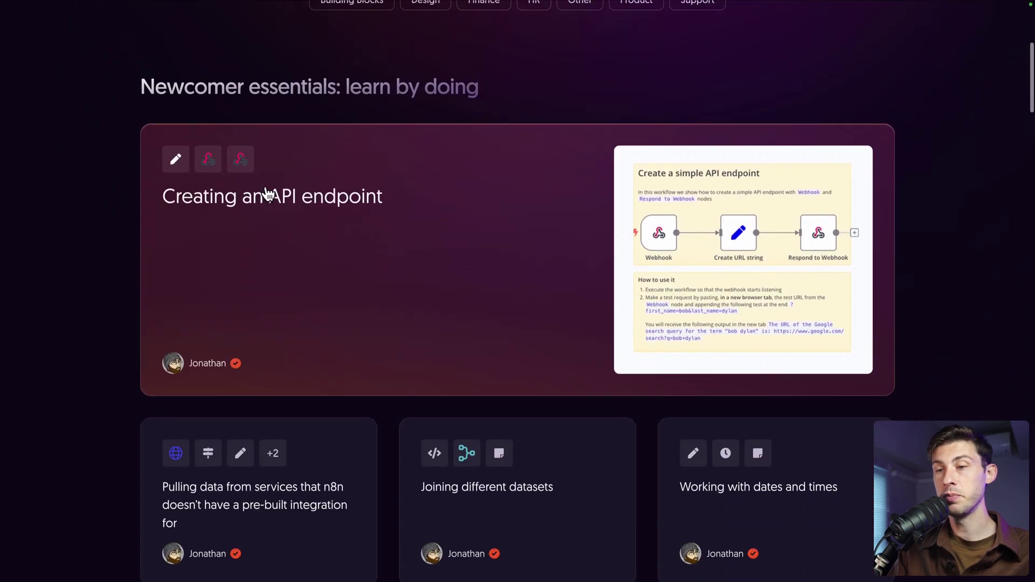
pyautogui.click(305, 205)
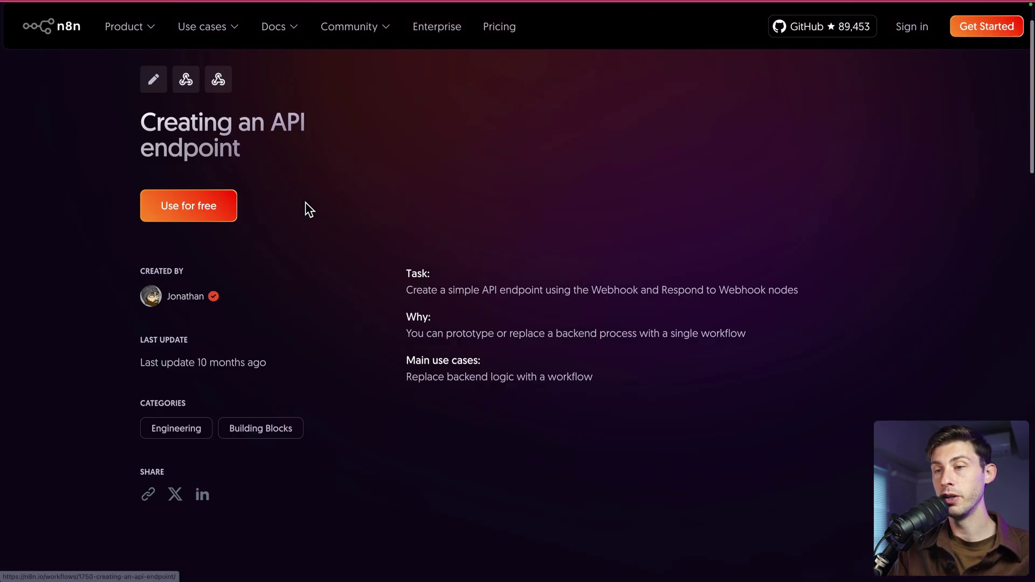
pyautogui.click(210, 280)
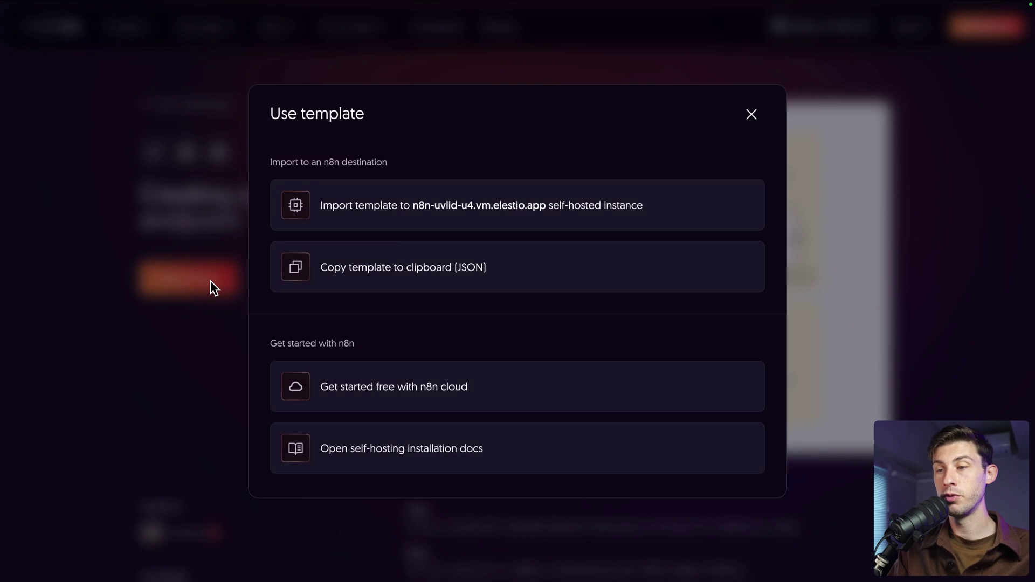
pyautogui.click(382, 278)
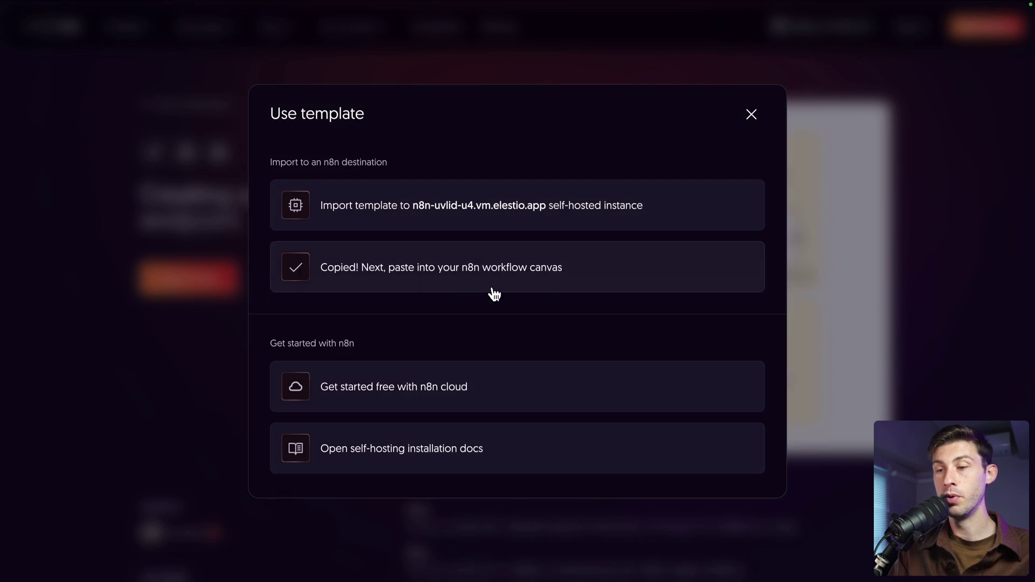
# Back in the self-hosted n8n instance, start a workflow from scratch and paste the copied template onto its canvas
pyautogui.hotkey('ctrl', 'Tab')
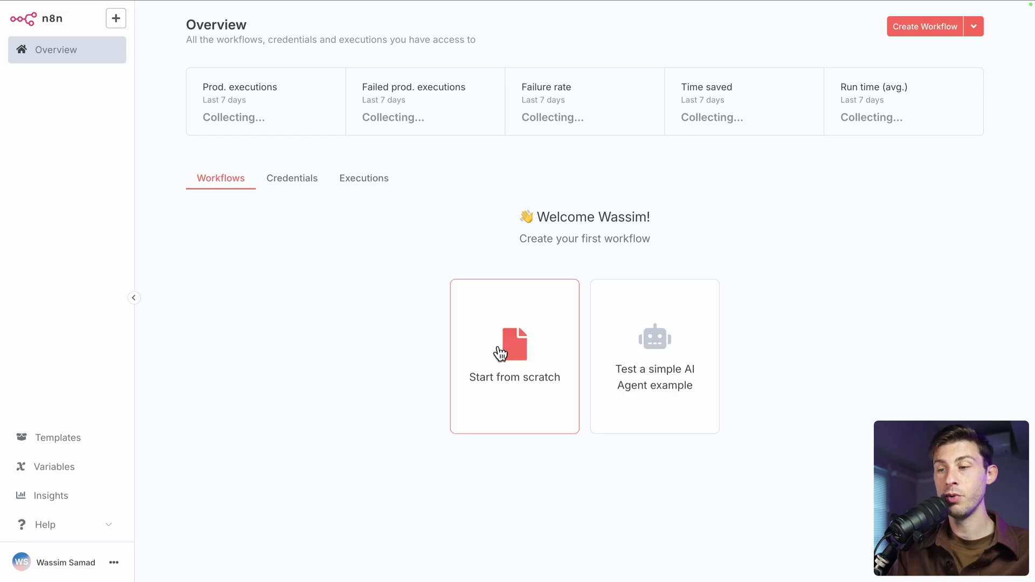
pyautogui.click(452, 317)
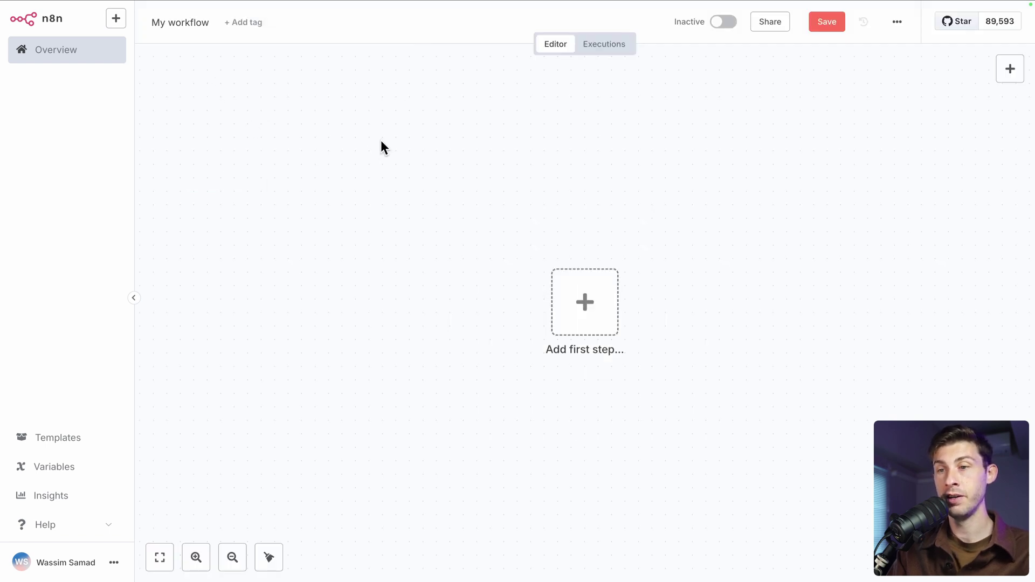
pyautogui.hotkey('ctrl', 'v')
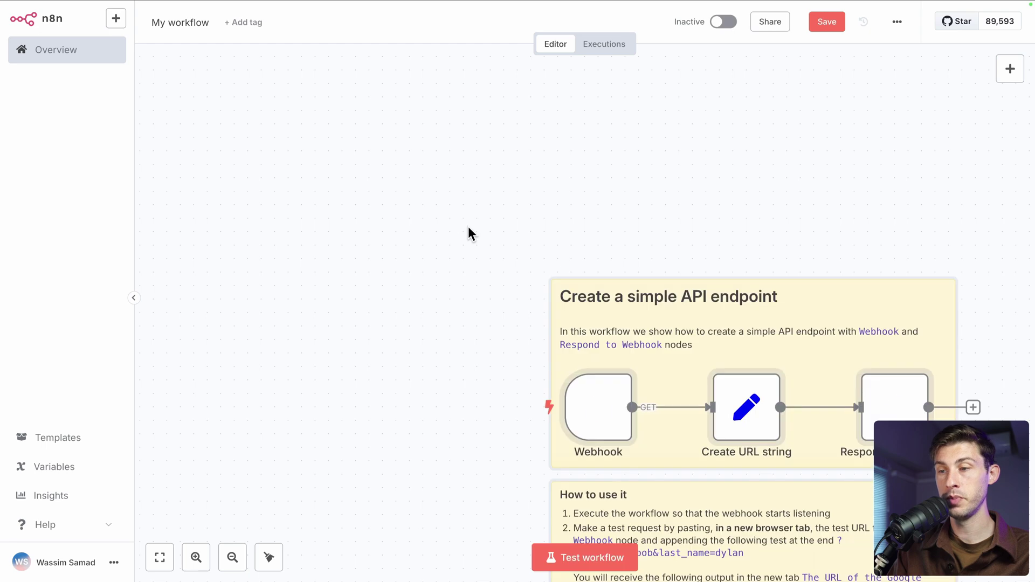
# Undo pasting the API endpoint template so the canvas is empty again
pyautogui.moveTo(615, 294); pyautogui.dragTo(366, 171)
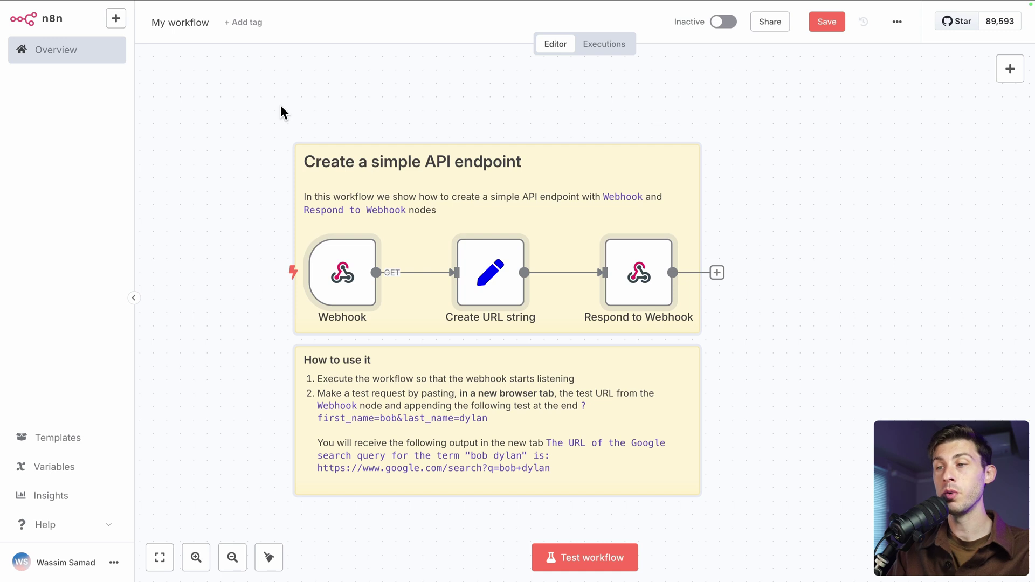
pyautogui.press('super+z')
pyautogui.press('super+z')
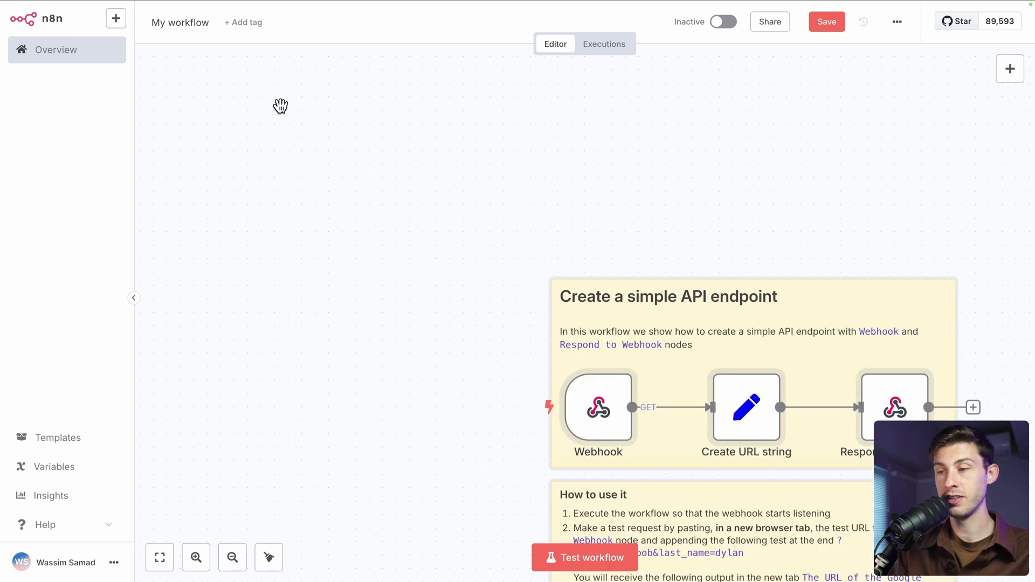
pyautogui.hscroll(1, 411, 193)
pyautogui.hscroll(5, 411, 193)
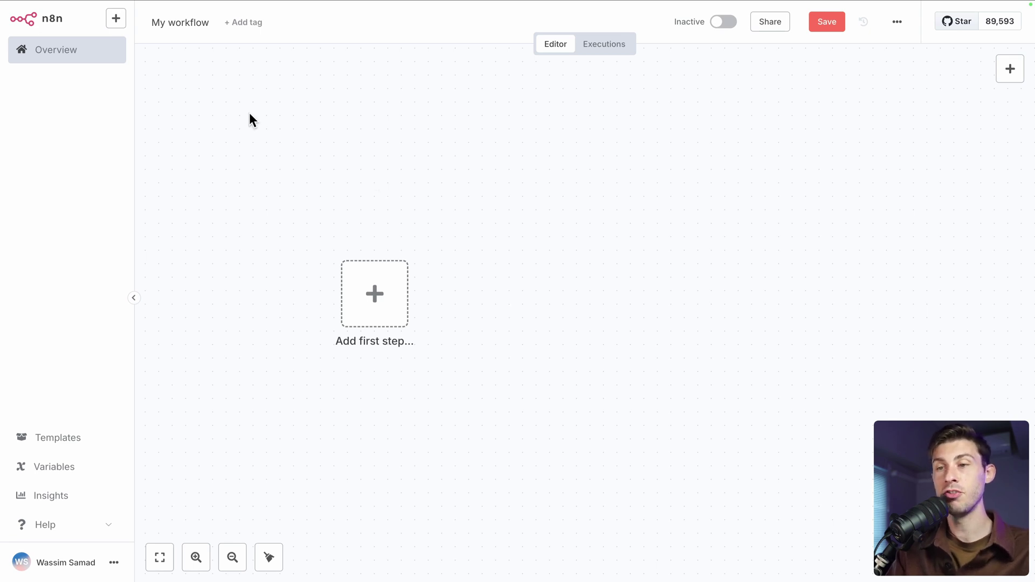
# Add an On webhook call trigger as the first step and start listening for a test event
pyautogui.click(396, 309)
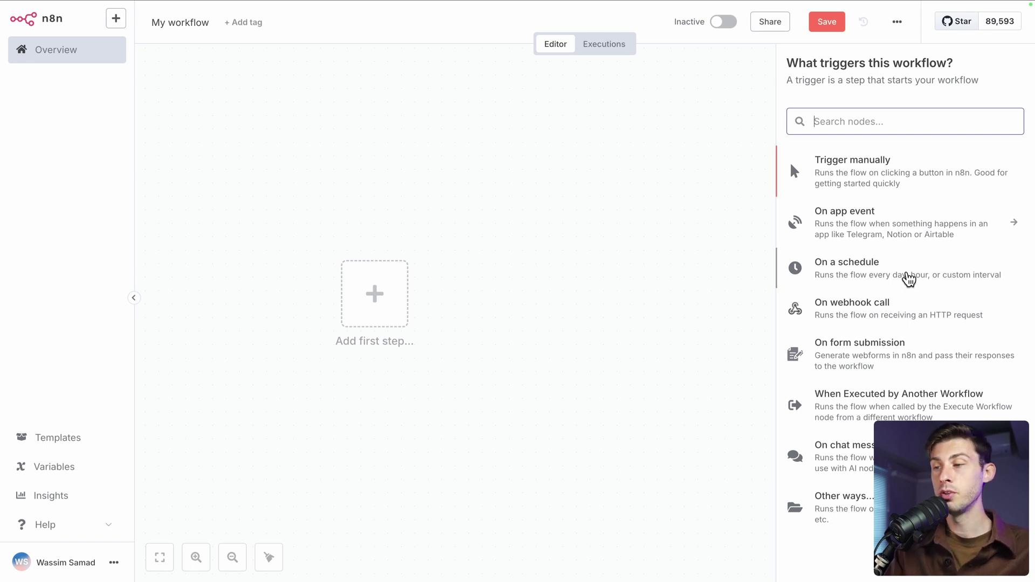
pyautogui.click(891, 313)
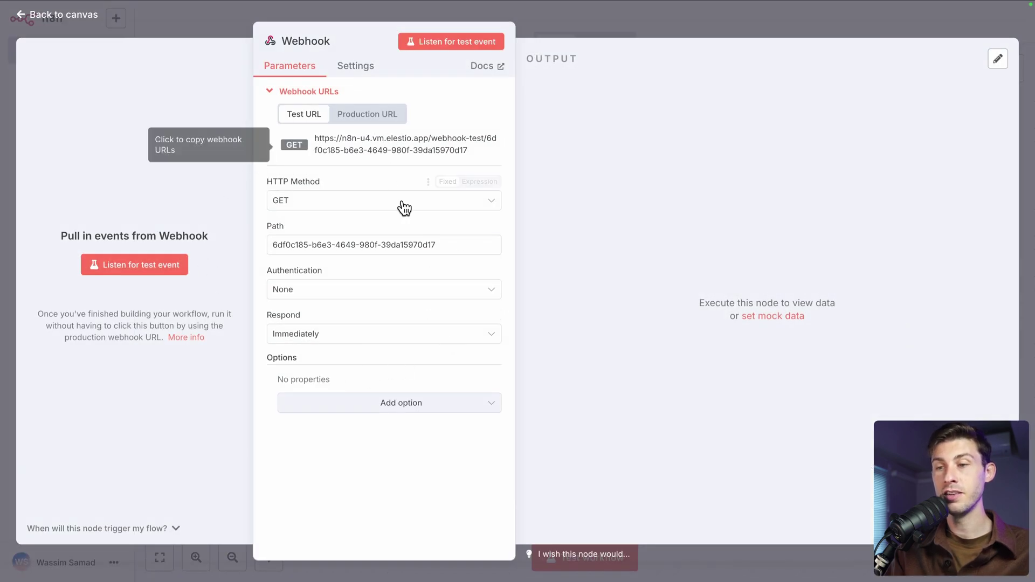
pyautogui.click(163, 271)
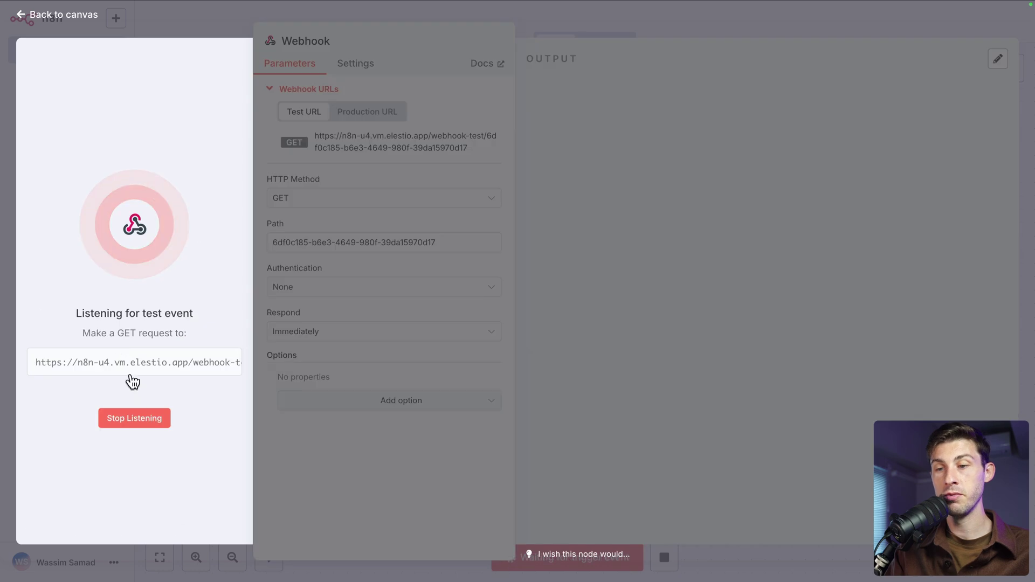
# Copy the webhook's test URL and request it in a new browser tab with the query ?hello=true appended
pyautogui.click(136, 373)
pyautogui.press('super+t')
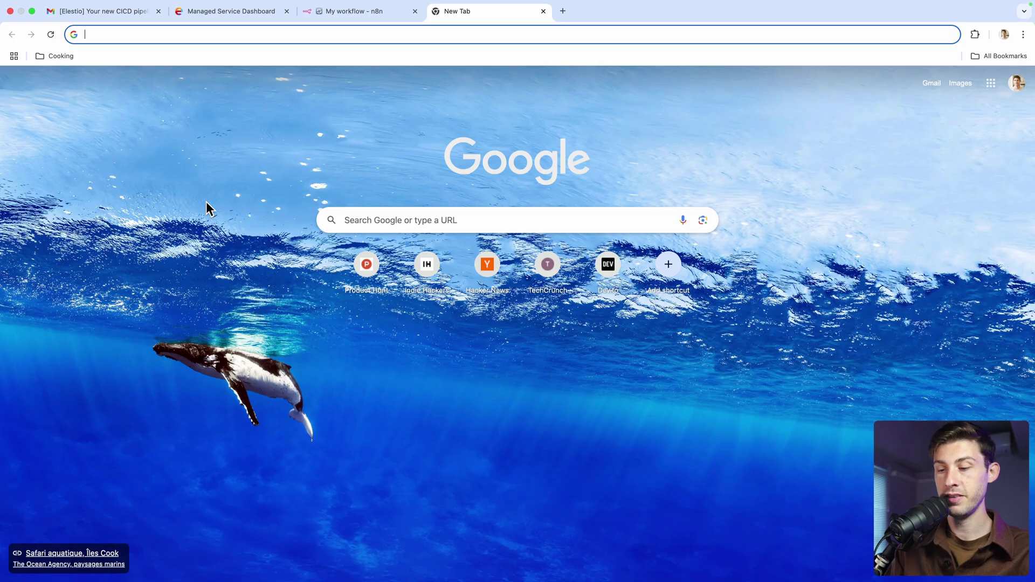
pyautogui.press('super+v')
pyautogui.write('?')
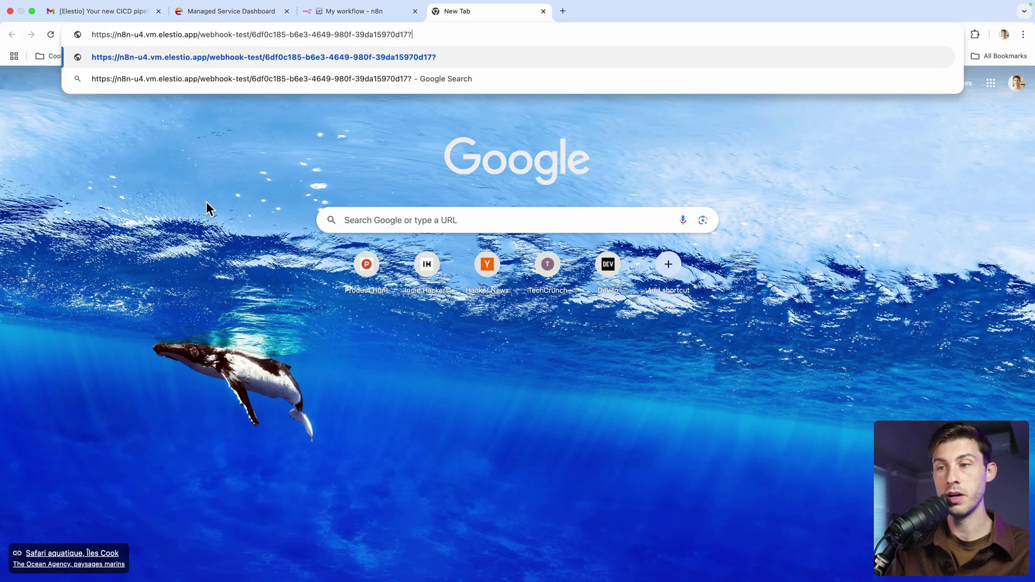
pyautogui.write('hello=true')
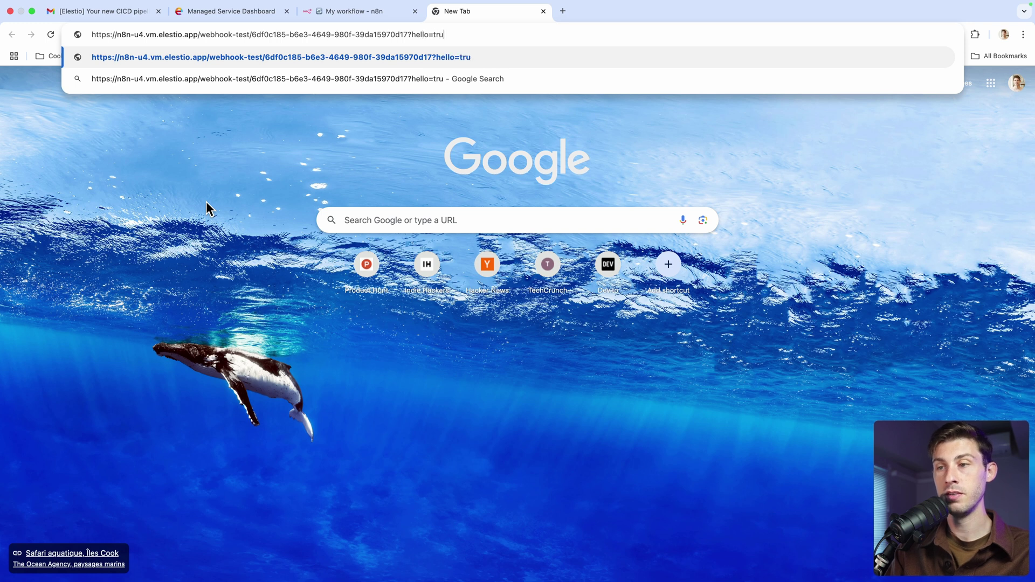
pyautogui.press('Return')
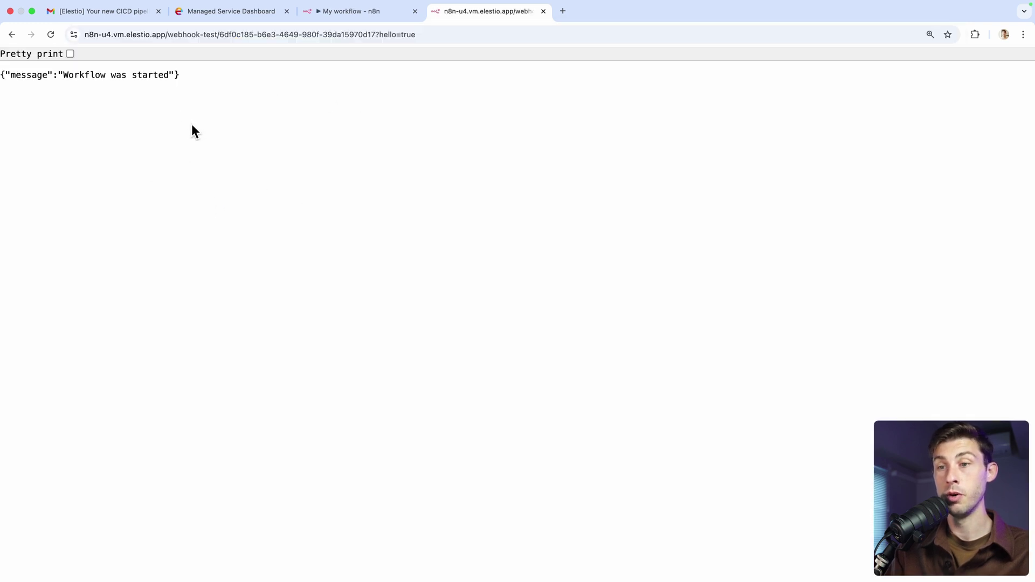
# Back in the workflow, review the Webhook node's output for the test request and delete the node from the canvas
pyautogui.click(337, 15)
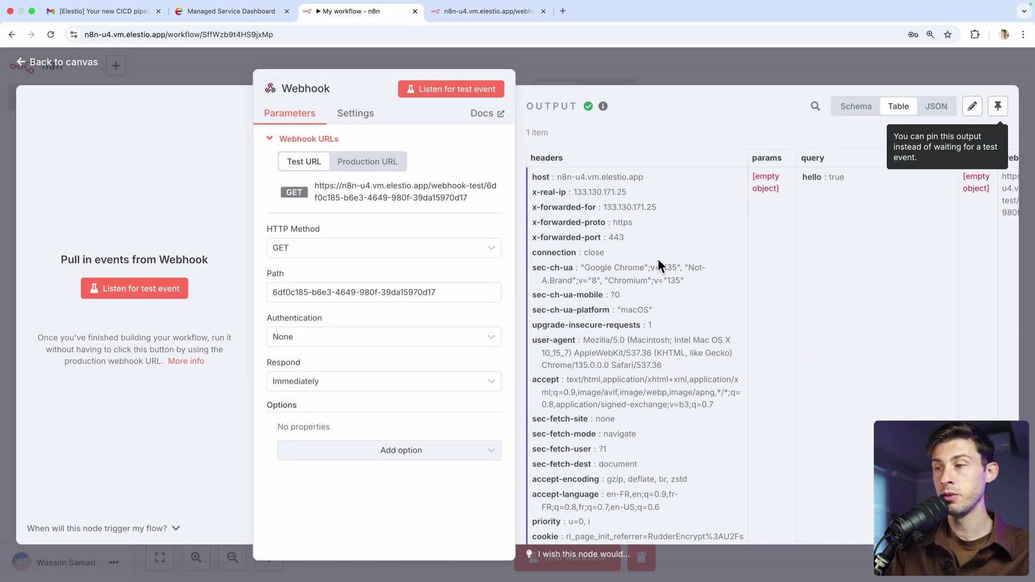
pyautogui.press('super+ctrl+f')
pyautogui.hscroll(3, 804, 189)
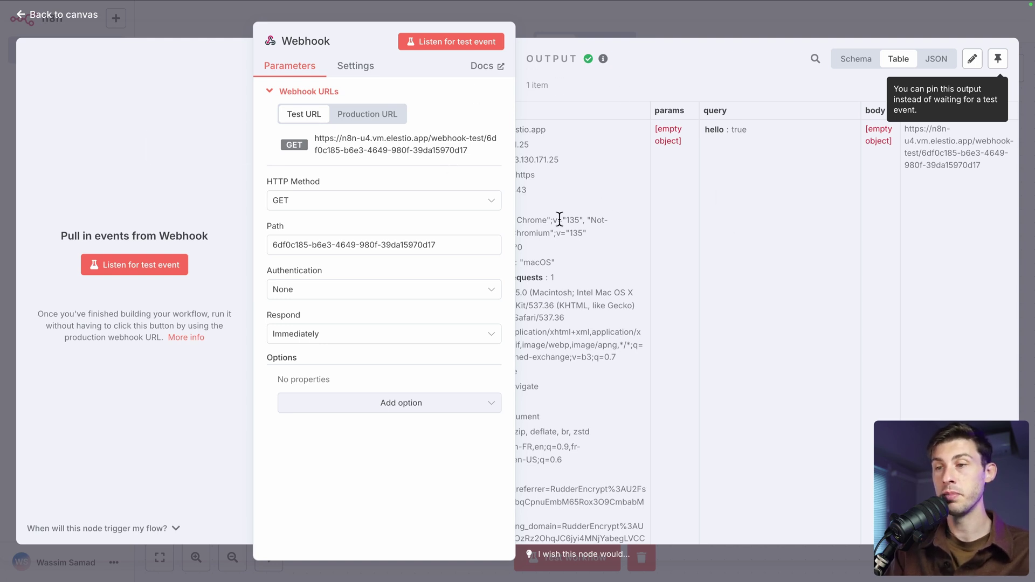
pyautogui.click(34, 24)
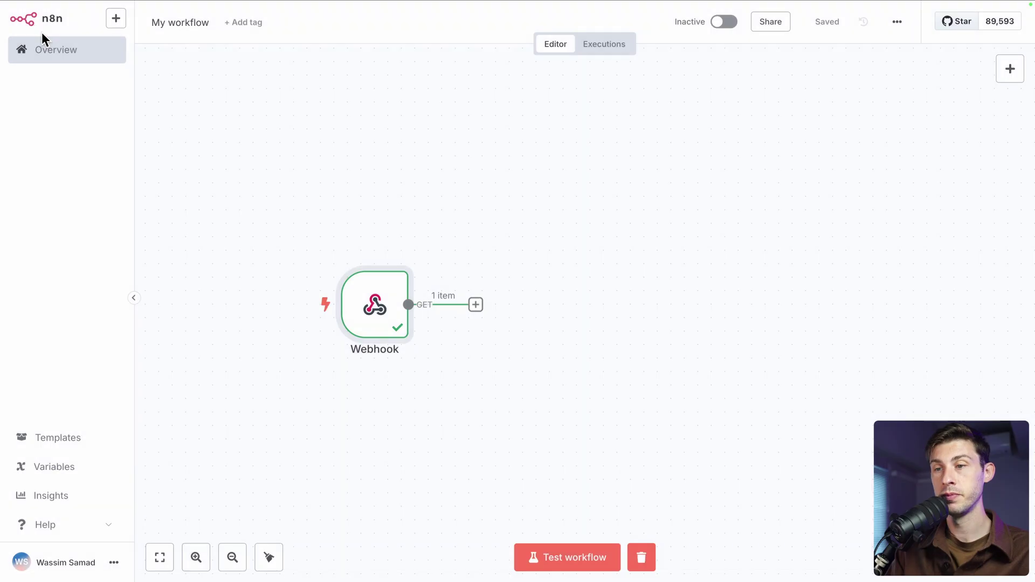
pyautogui.click(383, 255)
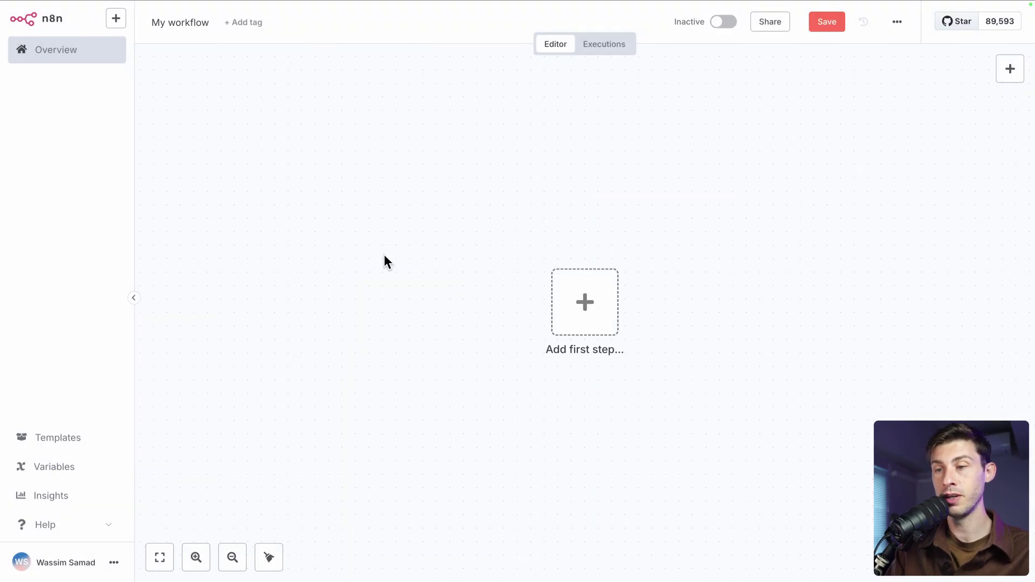
# Add an On chat message trigger as the first step and test it by sending "hello" in the chat
pyautogui.click(561, 303)
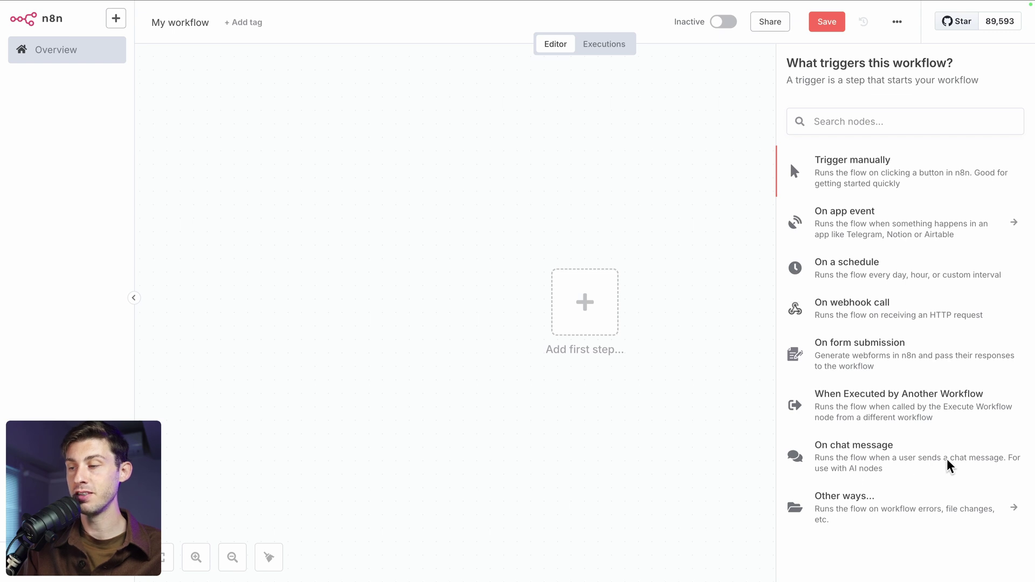
pyautogui.click(928, 465)
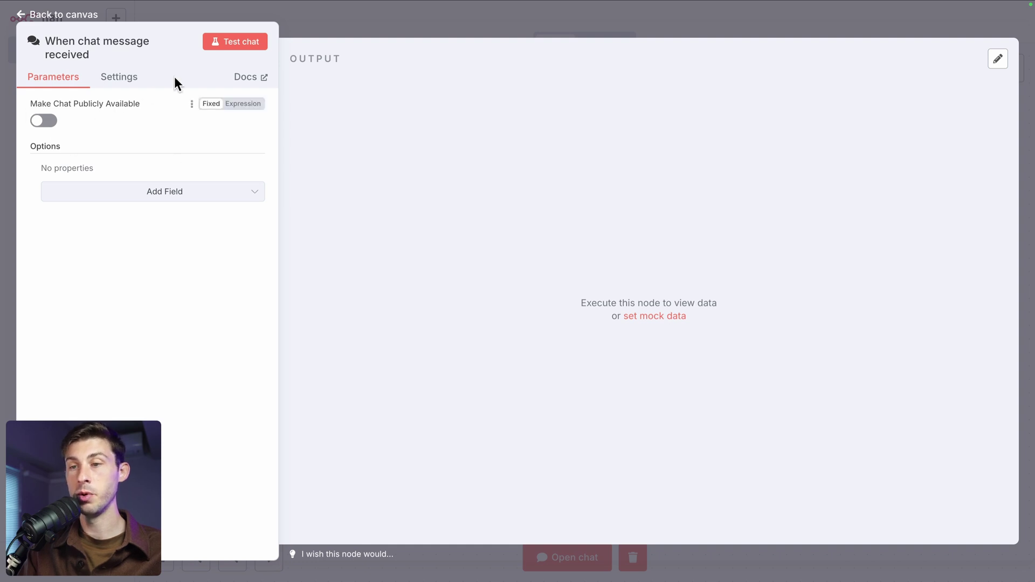
pyautogui.click(239, 43)
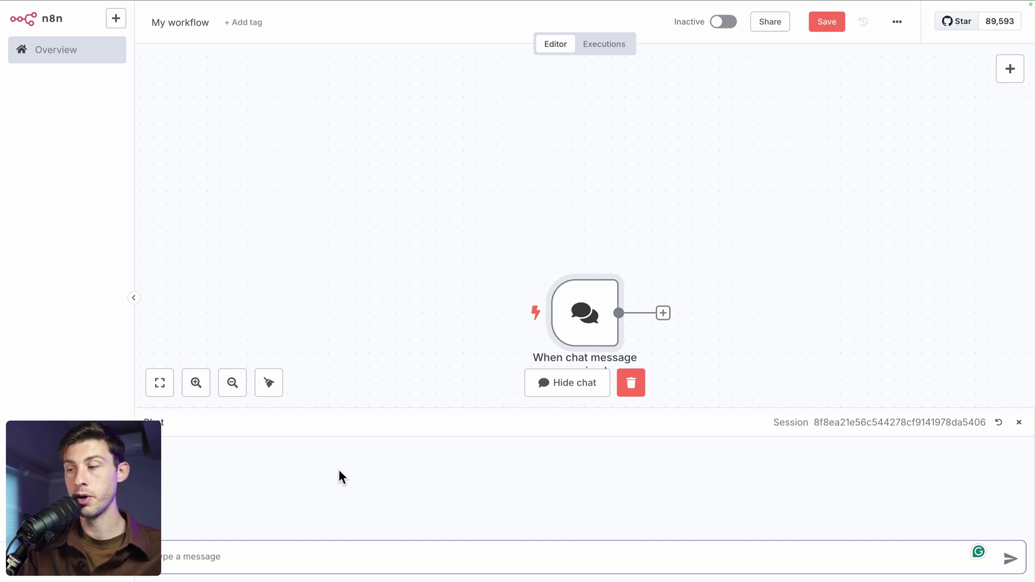
pyautogui.write('Hello')
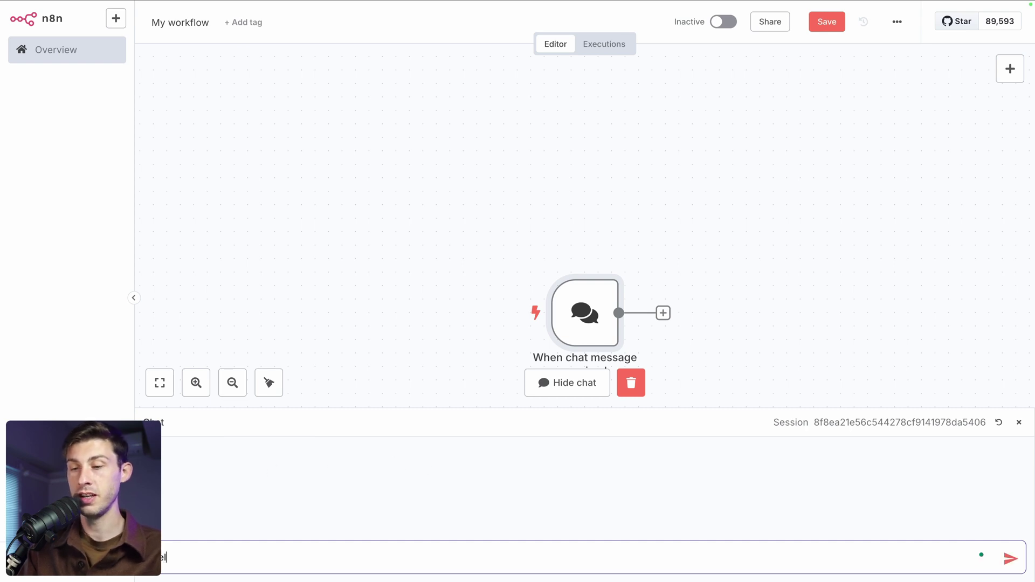
pyautogui.press('Return')
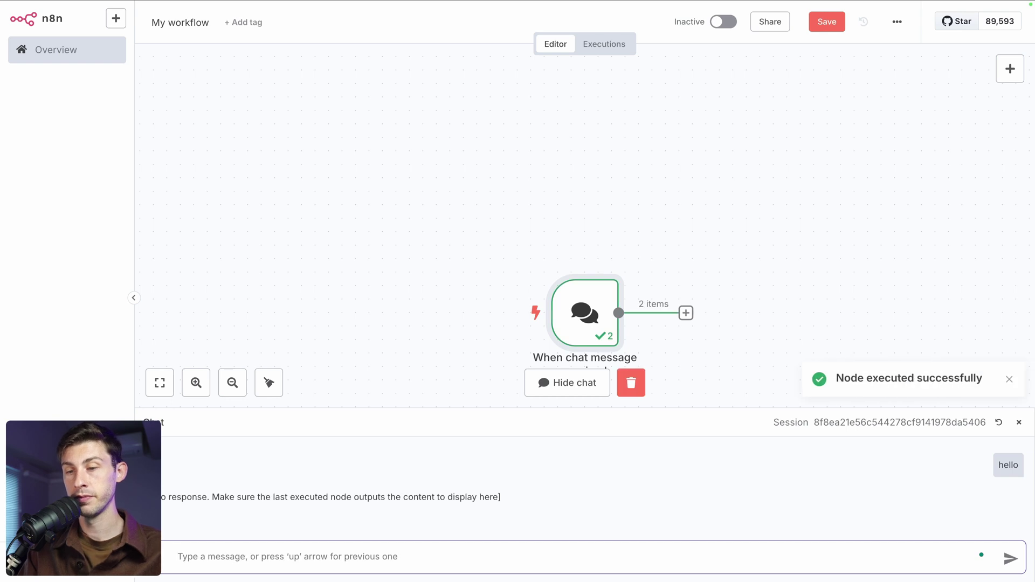
pyautogui.doubleClick(581, 308)
pyautogui.press('Escape')
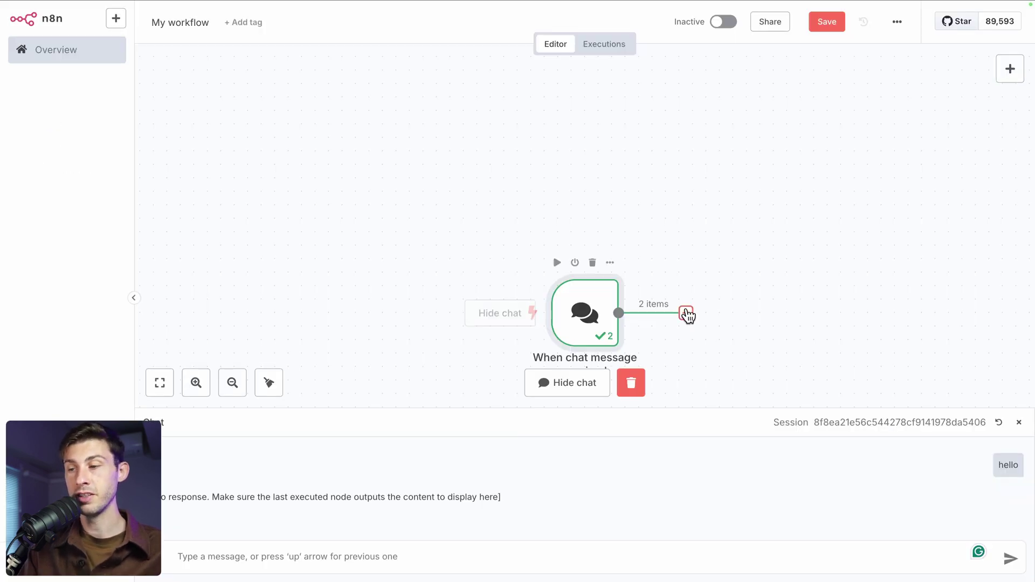
# Add an AI Agent node connected to the output of the chat message trigger
pyautogui.click(686, 314)
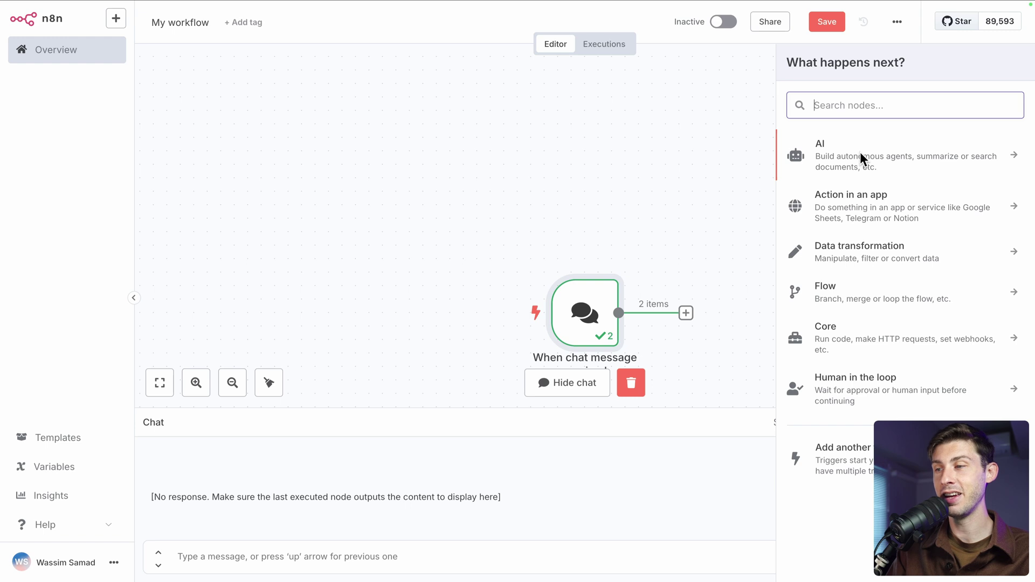
pyautogui.click(881, 158)
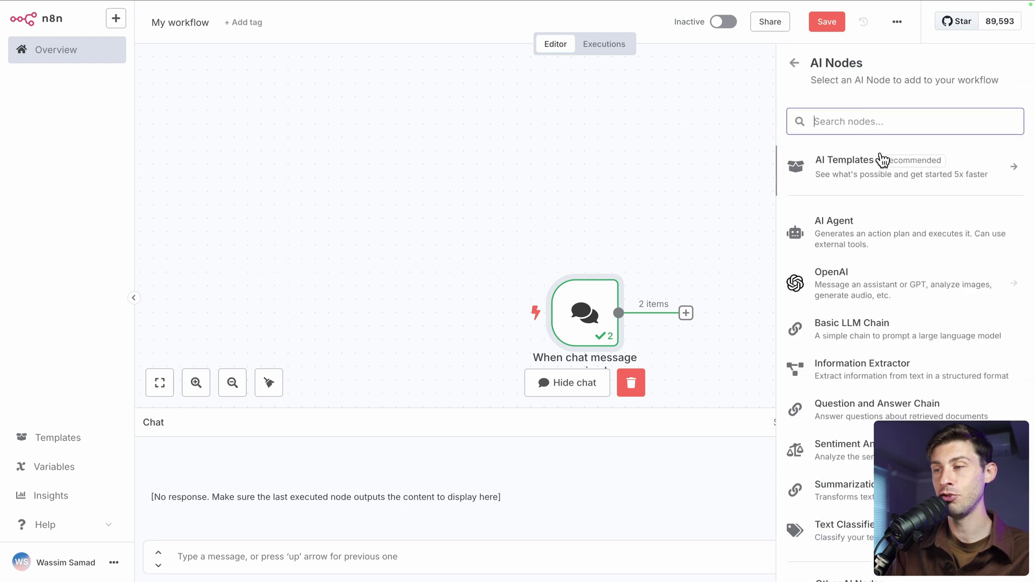
pyautogui.click(871, 232)
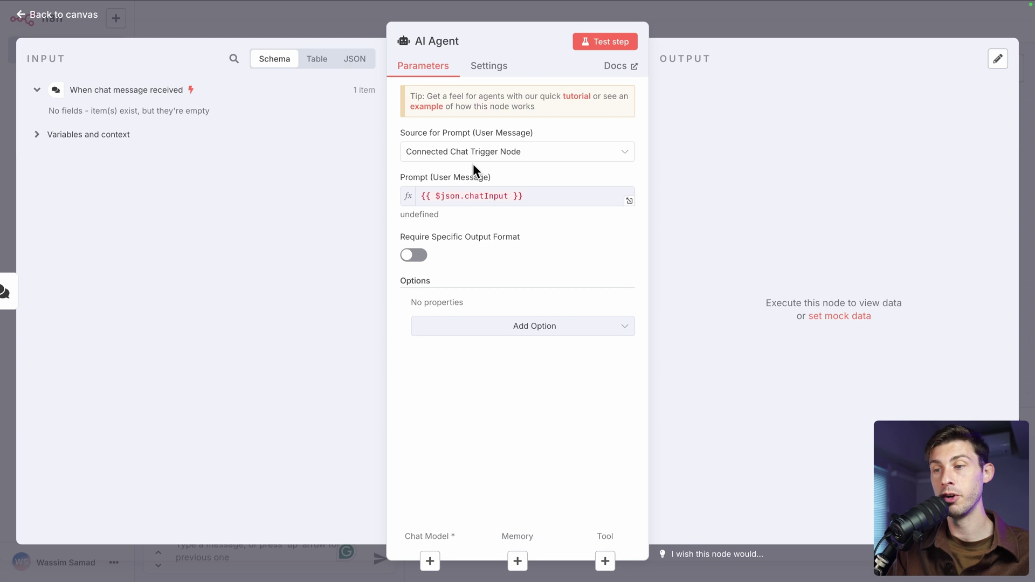
# Try the Define below prompt source with an expression in the AI Agent, and restore Connected Chat Trigger Node as the source
pyautogui.click(577, 157)
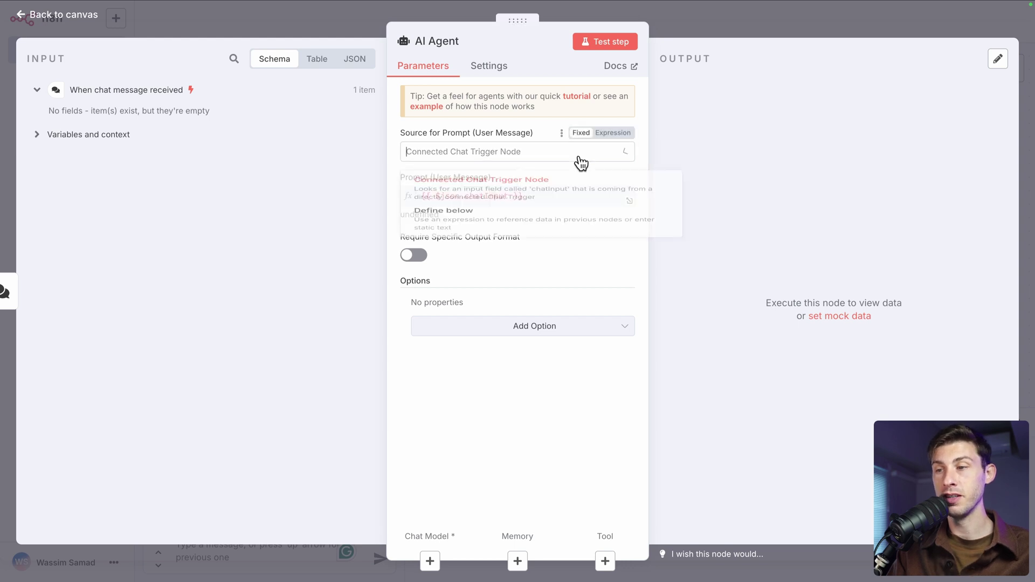
pyautogui.click(449, 229)
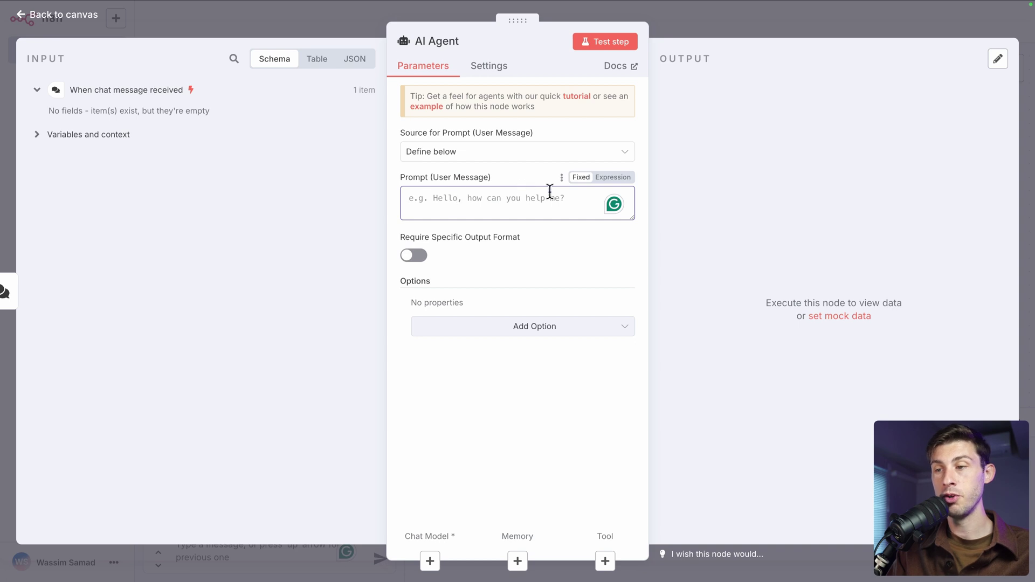
pyautogui.click(611, 178)
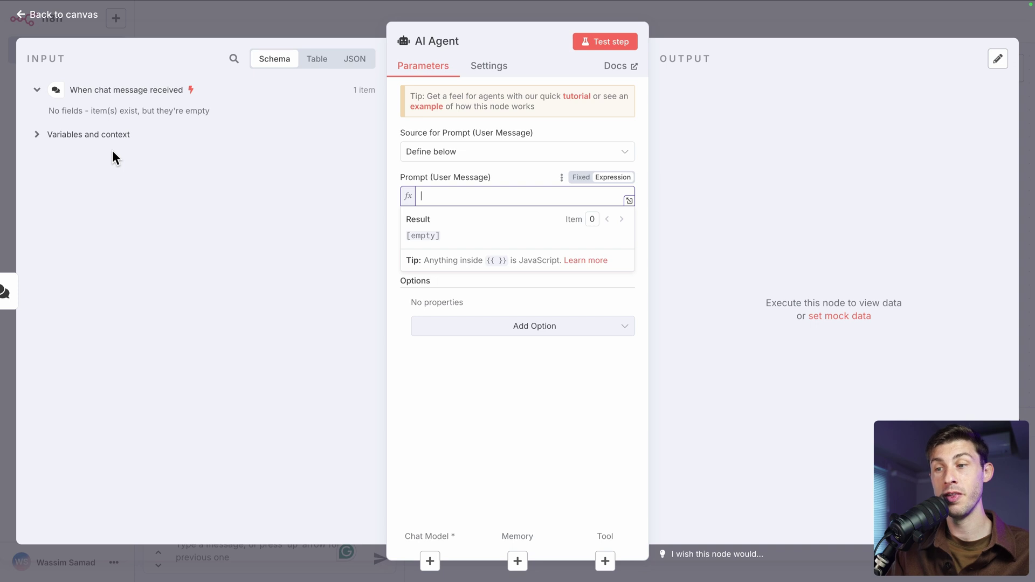
pyautogui.click(456, 156)
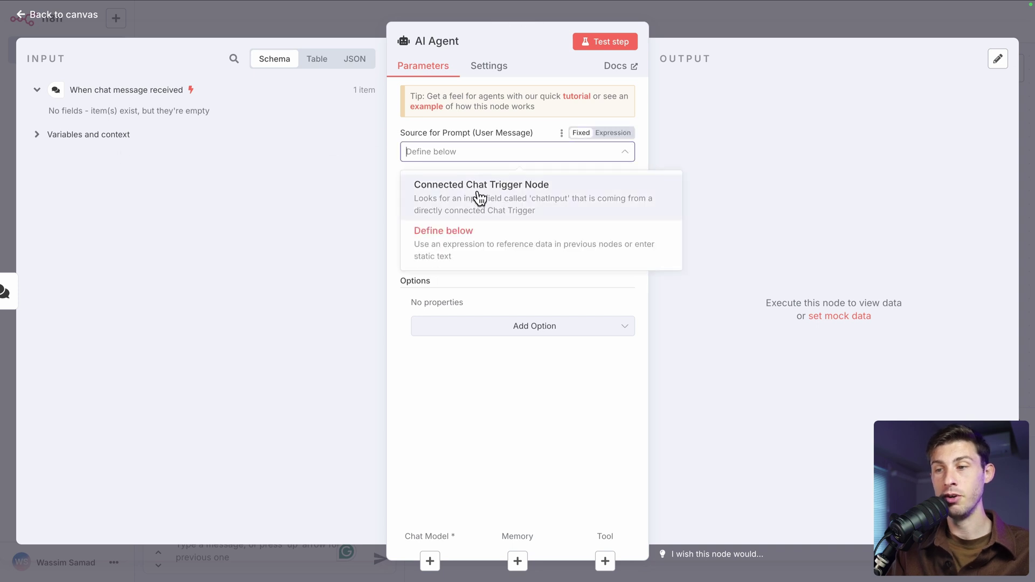
pyautogui.click(479, 198)
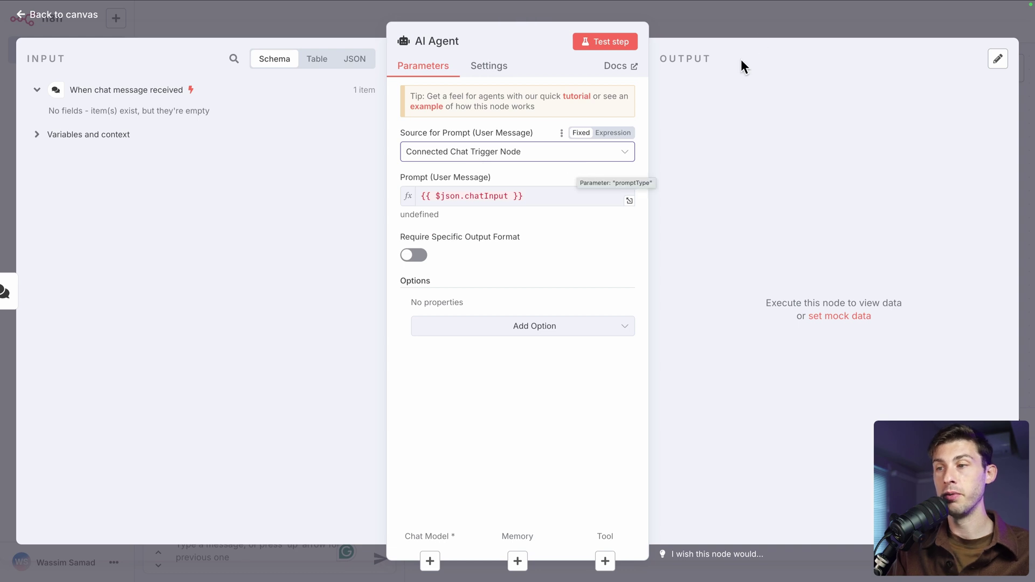
# Return to the canvas and attach an OpenAI Chat Model to the AI Agent's Chat Model connection
pyautogui.click(769, 27)
pyautogui.scroll(-2, 639, 230)
pyautogui.hscroll(2, 639, 231)
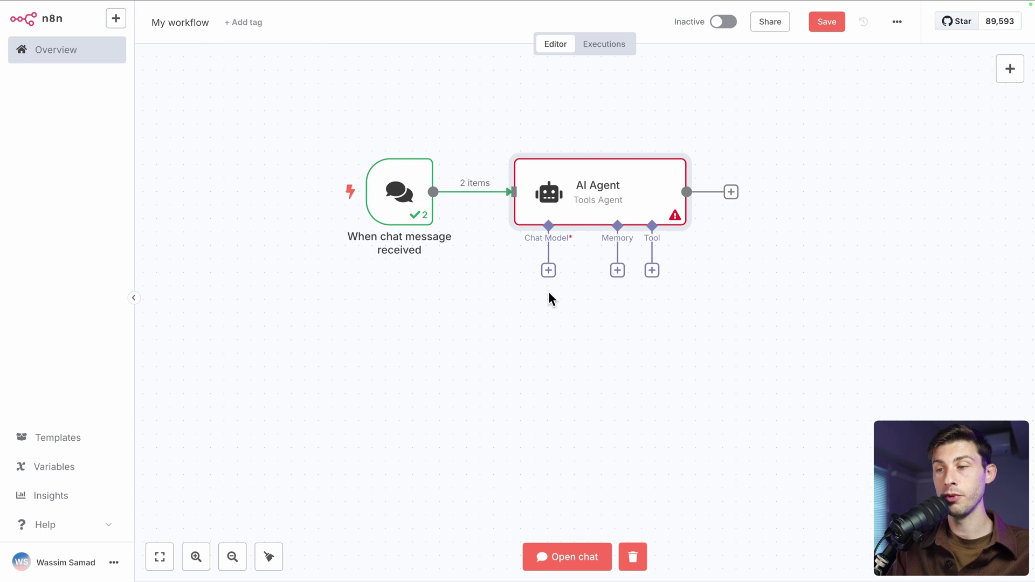
pyautogui.click(548, 270)
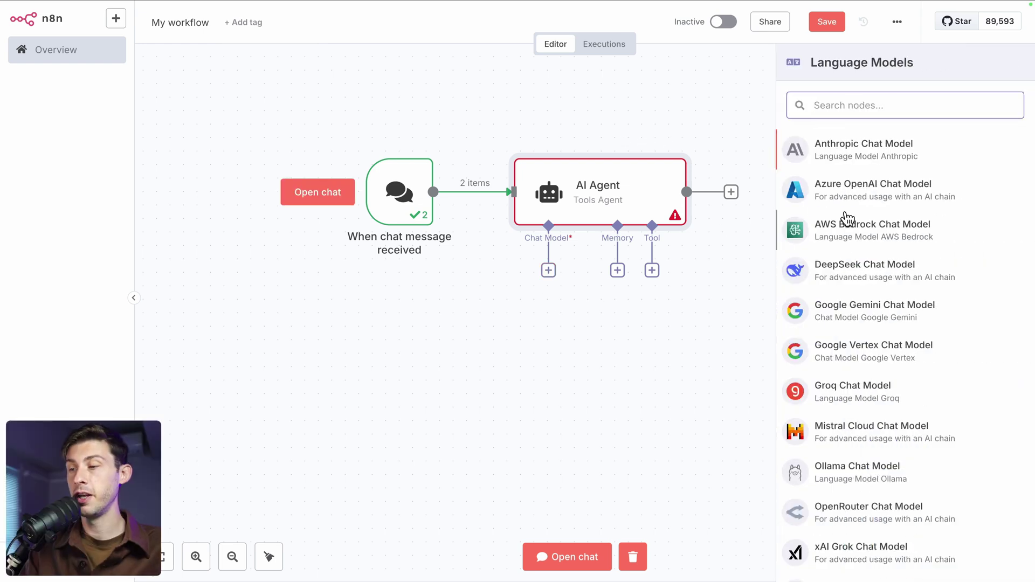
pyautogui.scroll(-2, 839, 339)
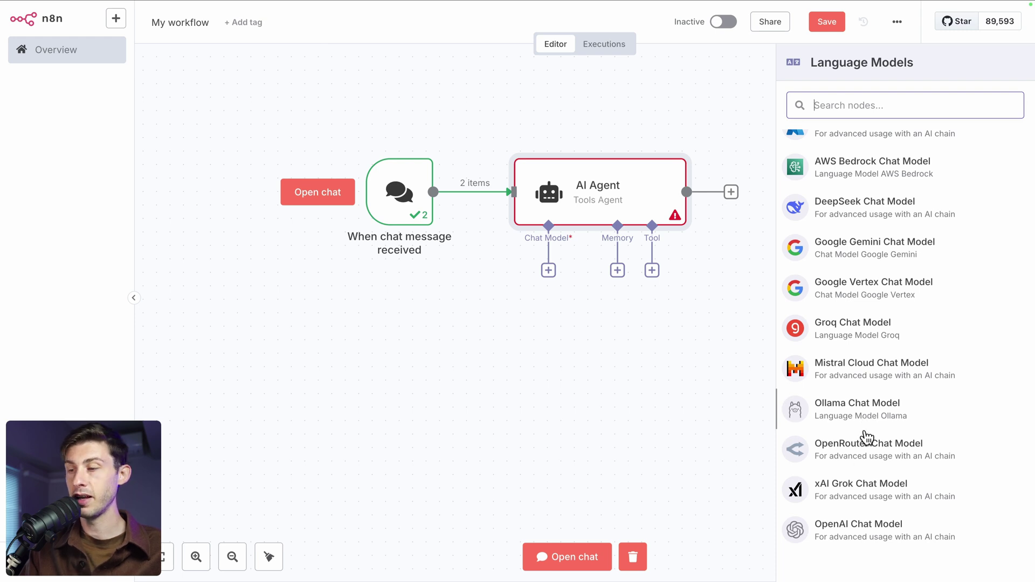
pyautogui.click(842, 531)
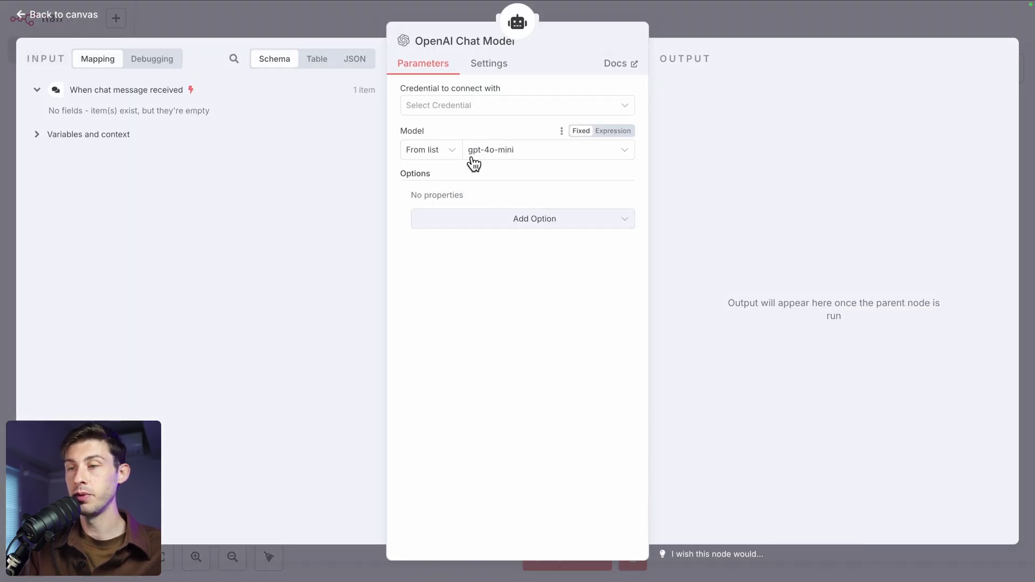
# Create a new OpenAI credential for the chat model by pasting the API key, and save it
pyautogui.click(448, 108)
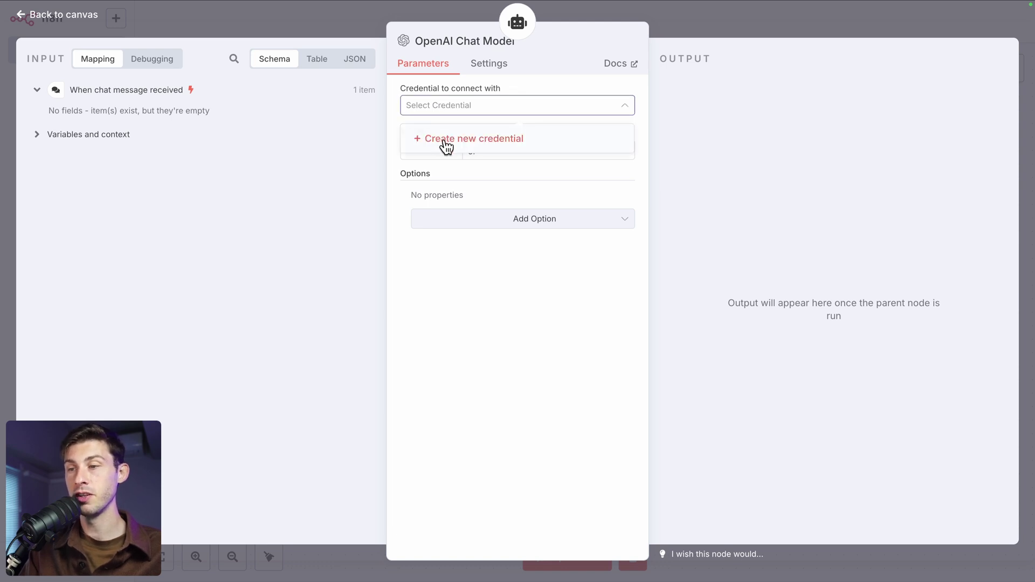
pyautogui.click(445, 141)
pyautogui.click(462, 185)
pyautogui.hotkey('ctrl', 'v')
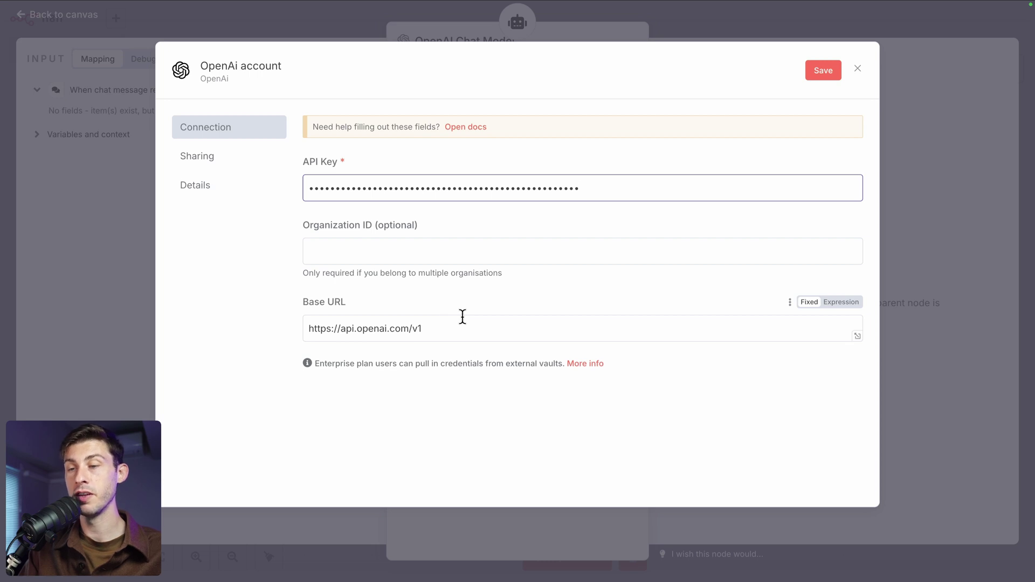
pyautogui.click(817, 72)
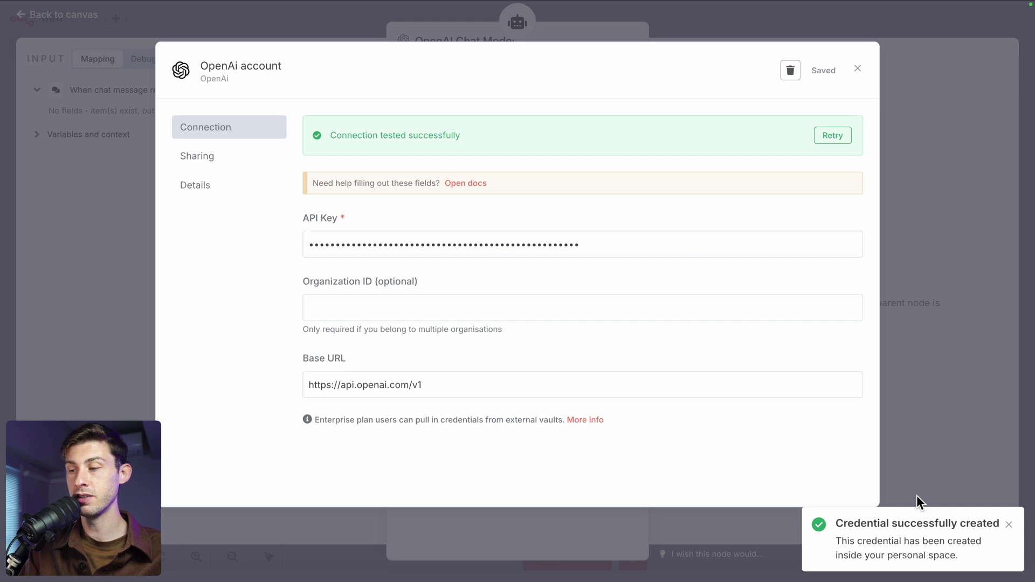
# Close the OpenAI credential, browse the models available for the chat model, and check model prices on OpenAI's API Pricing page
pyautogui.click(857, 69)
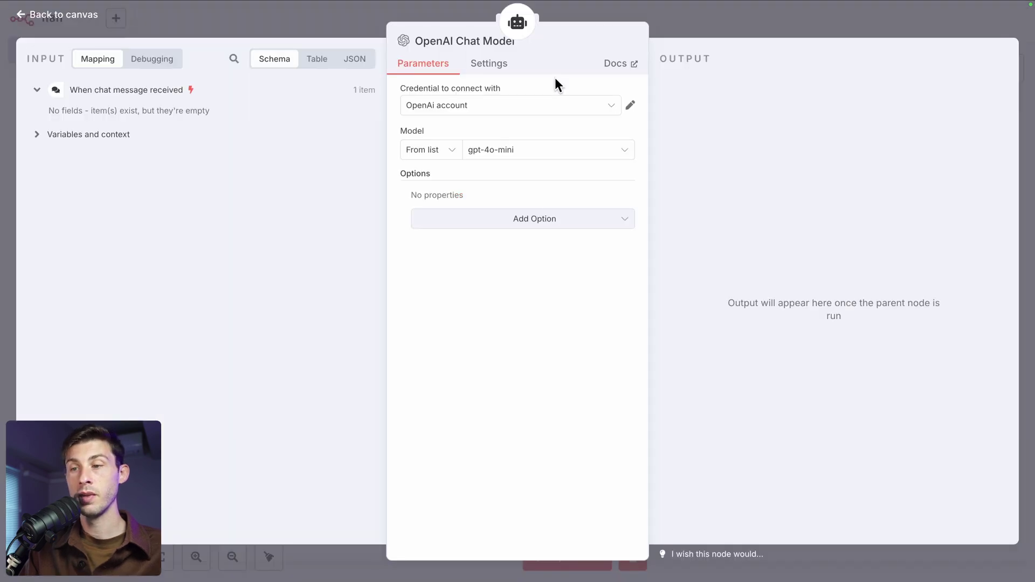
pyautogui.click(497, 160)
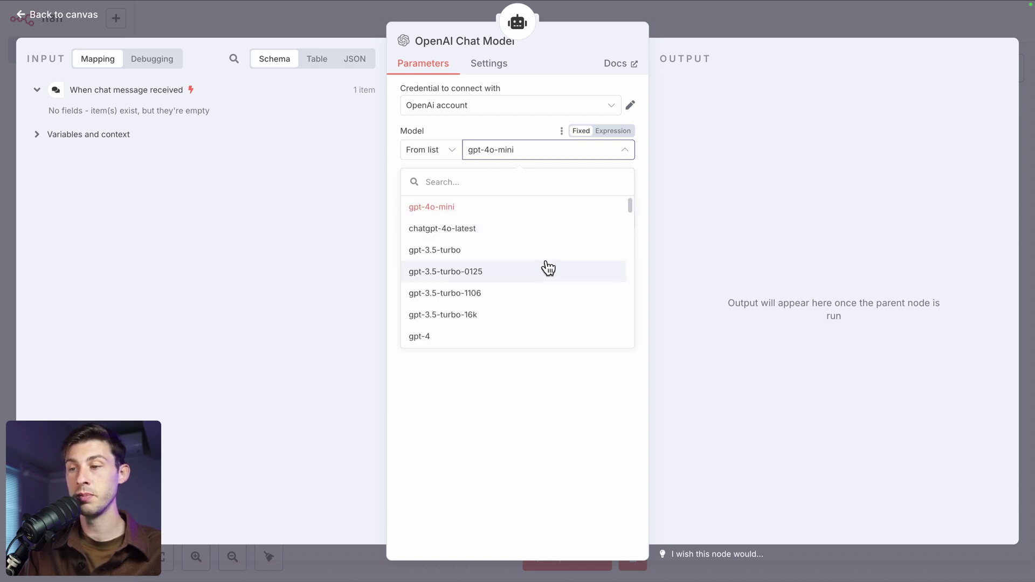
pyautogui.scroll(-6, 548, 268)
pyautogui.scroll(-10, 548, 268)
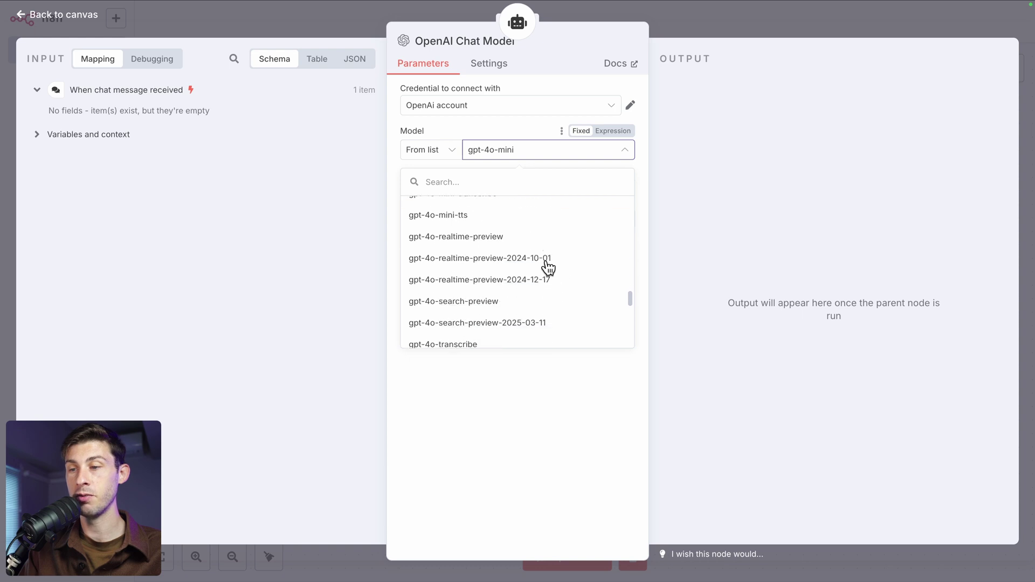
pyautogui.click(515, 421)
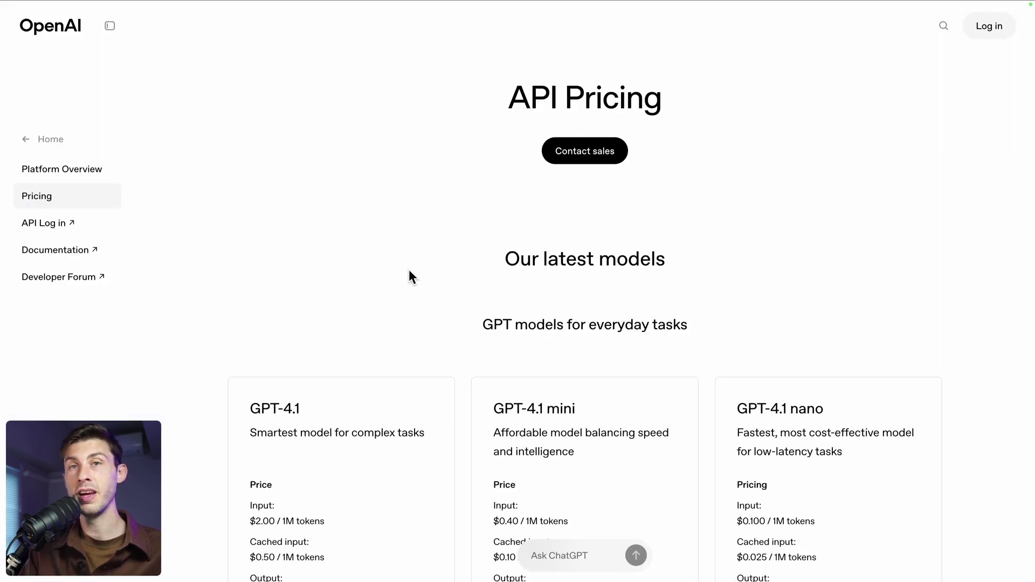
pyautogui.scroll(-4, 409, 271)
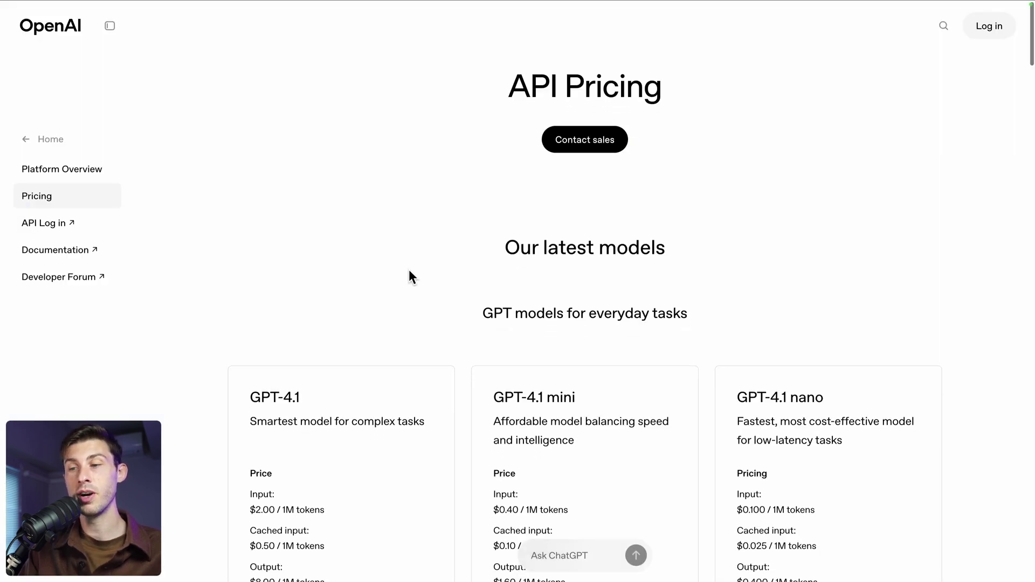
pyautogui.scroll(-1, 409, 269)
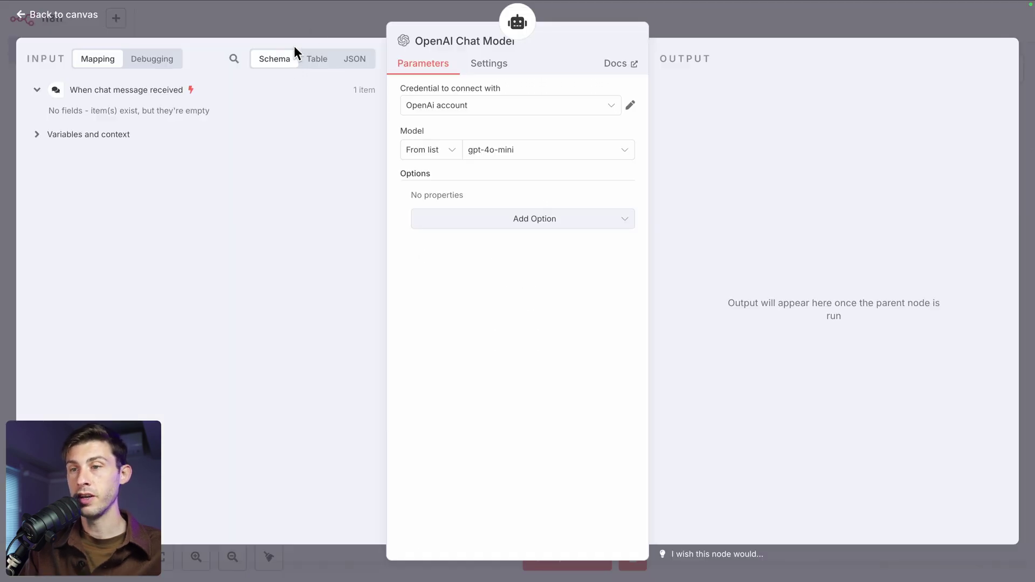
# Return to the canvas and attach Simple Memory to the AI Agent's Memory connection, leaving its parameters at their defaults
pyautogui.click(319, 30)
pyautogui.moveTo(576, 345); pyautogui.dragTo(495, 345)
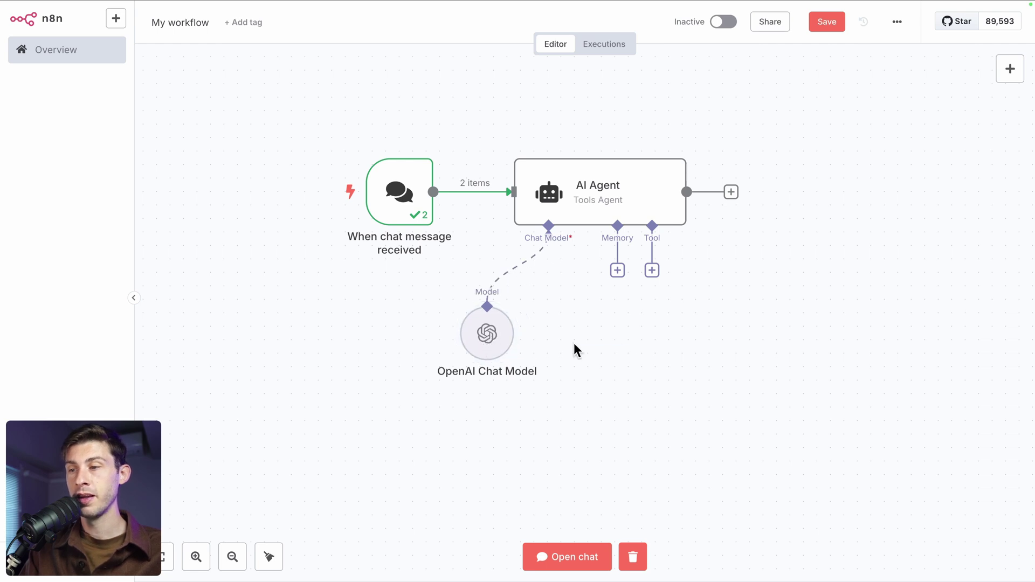
pyautogui.click(618, 273)
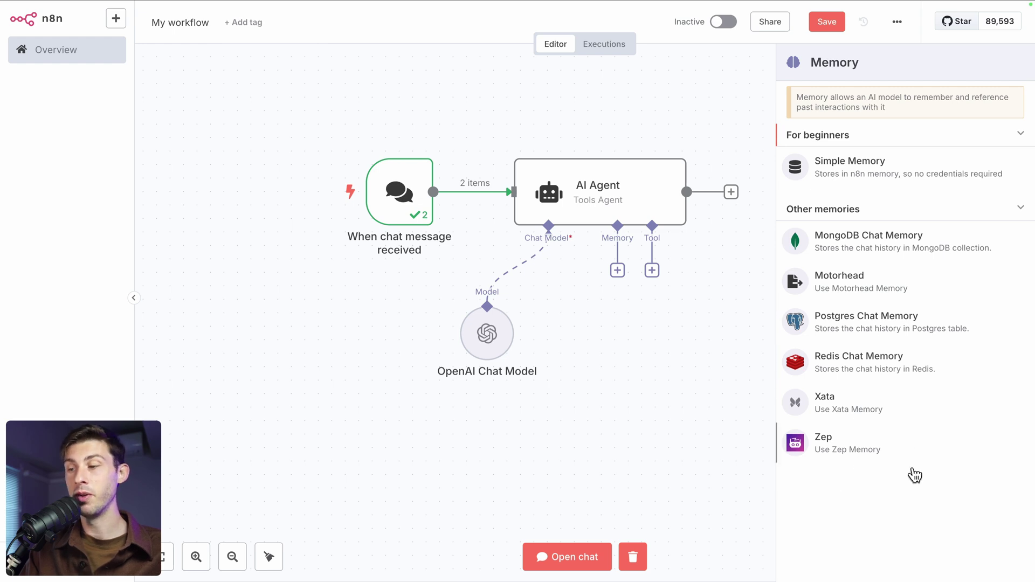
pyautogui.click(853, 167)
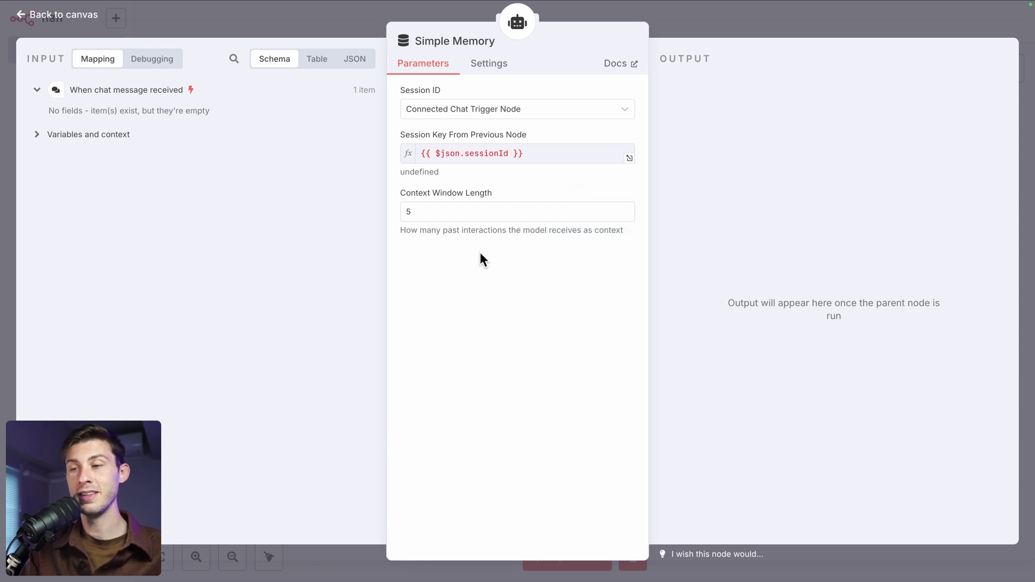
pyautogui.click(315, 23)
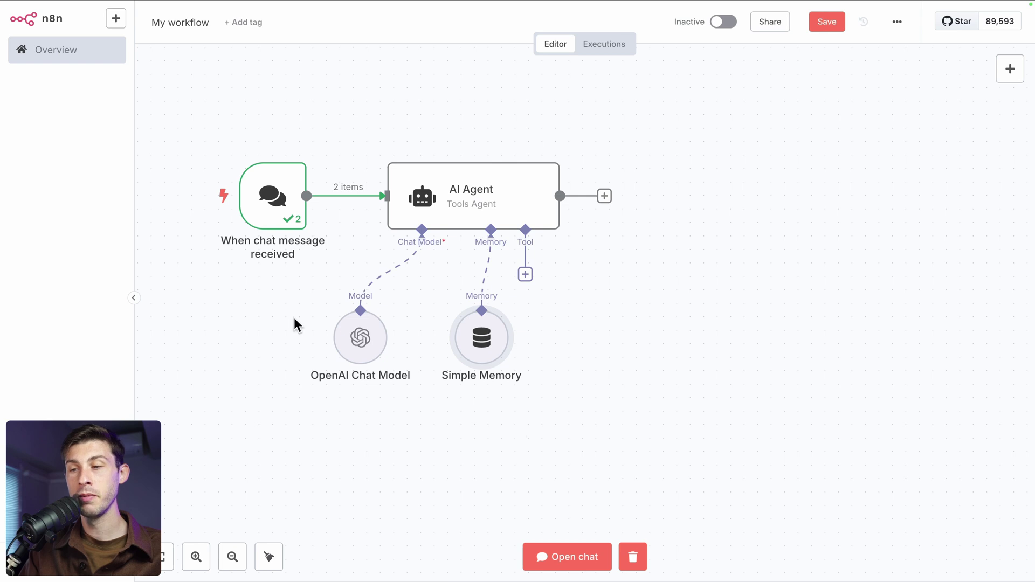
# Open the workflow chat, send the message "what is elestio?", and enlarge the chat and log area
pyautogui.moveTo(372, 290)
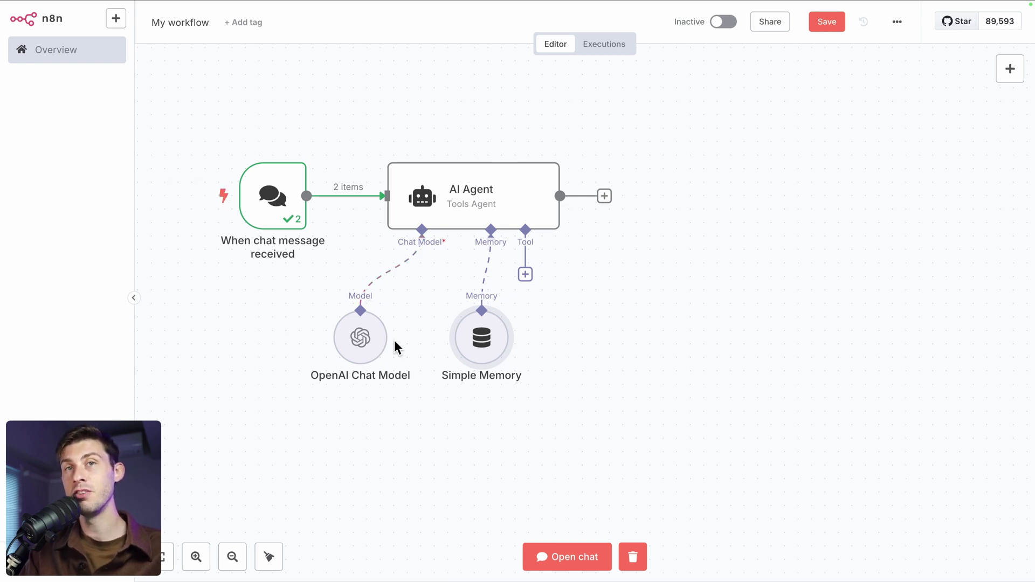
pyautogui.click(544, 558)
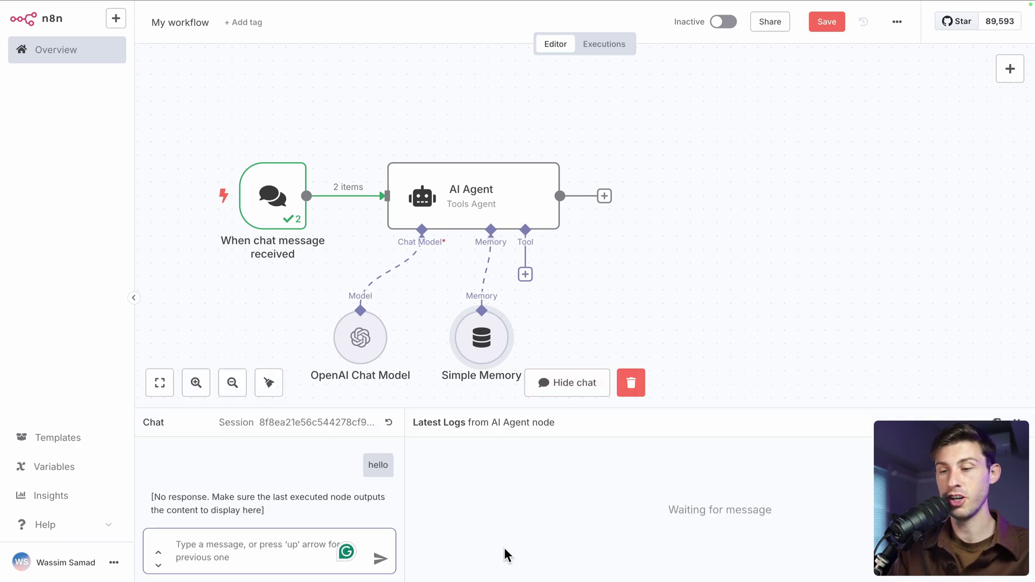
pyautogui.write('what is')
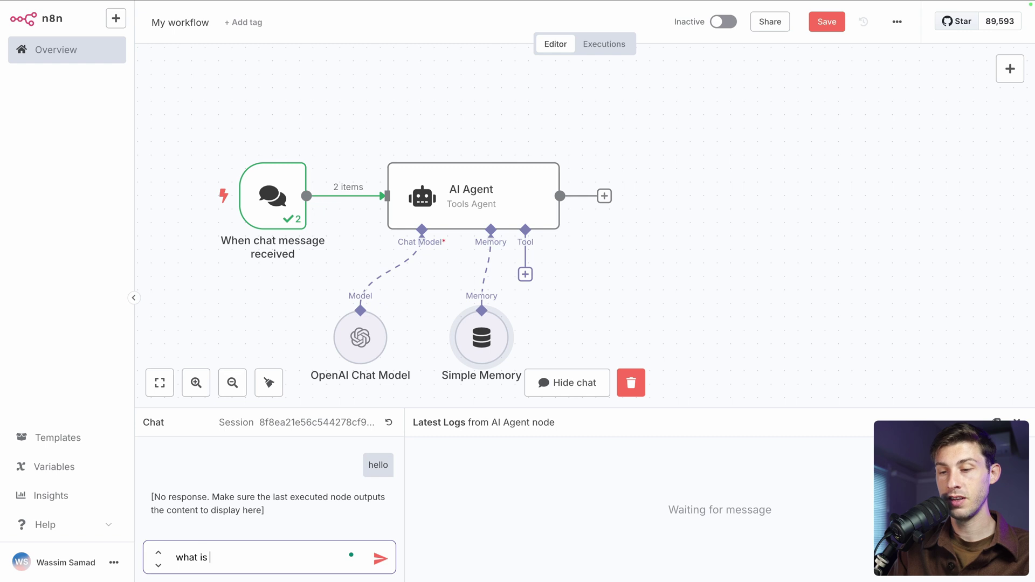
pyautogui.write(' elestio?')
pyautogui.press('Return')
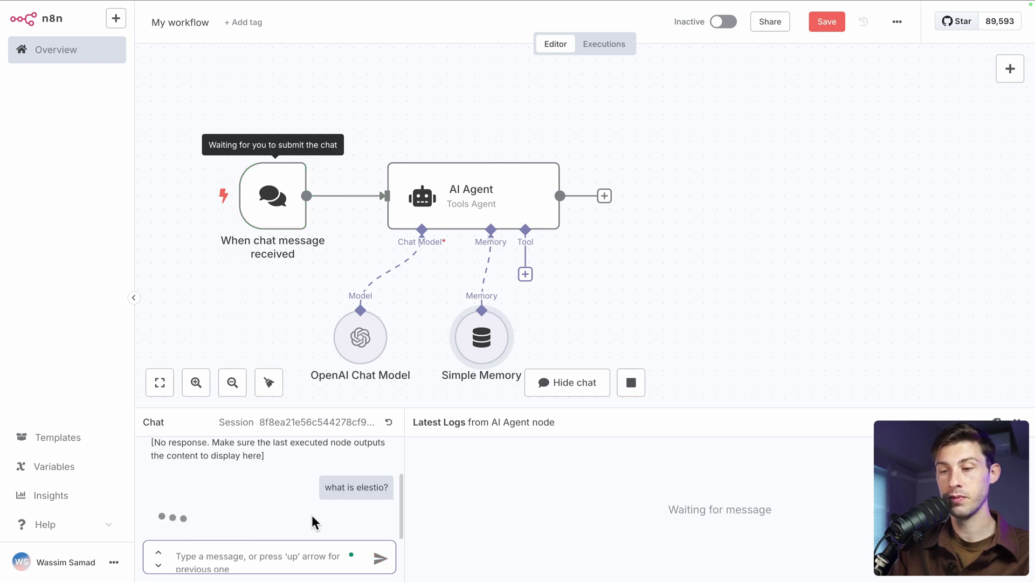
pyautogui.moveTo(343, 411); pyautogui.dragTo(353, 147)
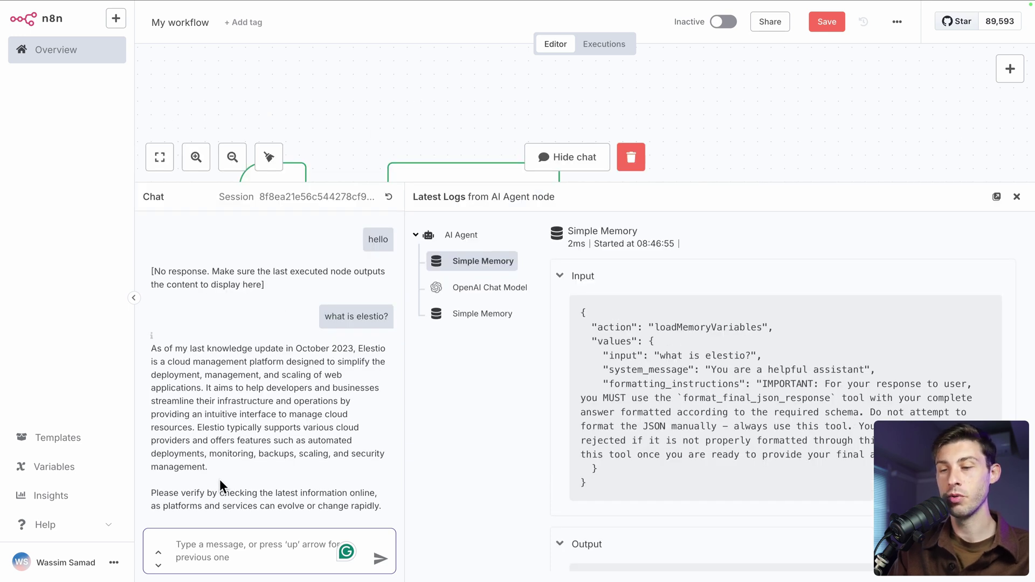
# Send the follow-up chat message "how. many software are available right now?" and read the reply
pyautogui.write('how. many software are avai')
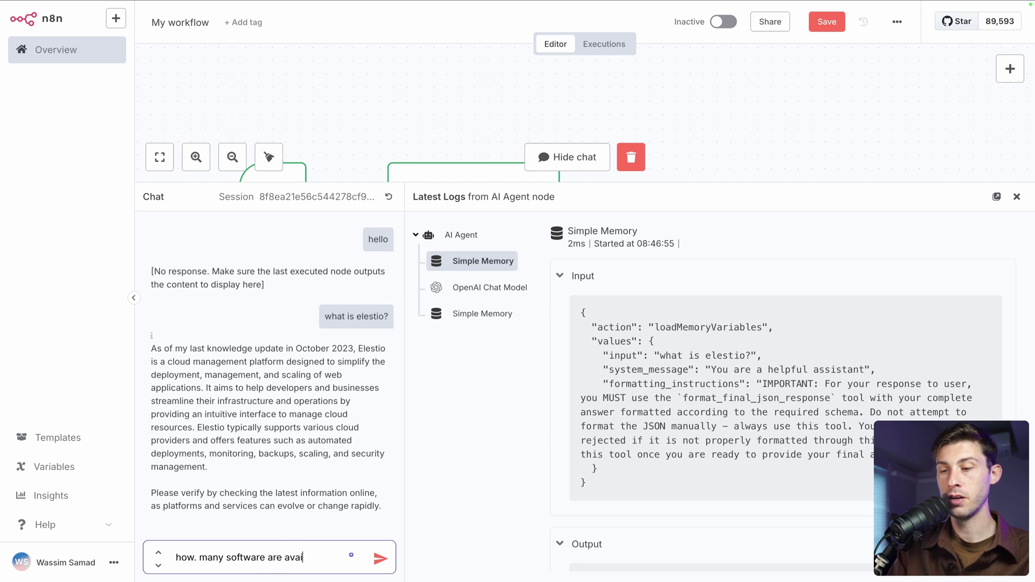
pyautogui.write('lable right no')
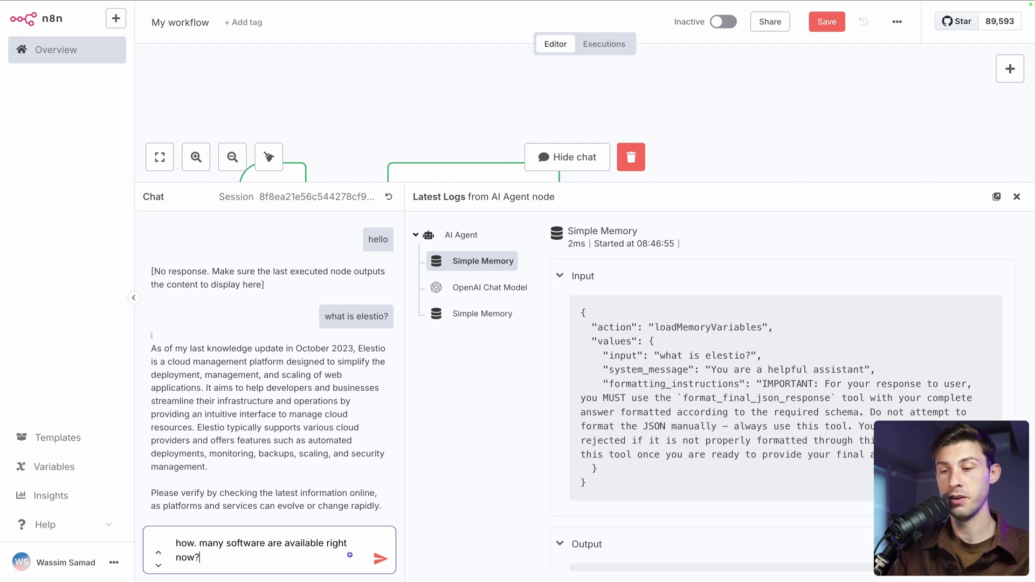
pyautogui.write('w?')
pyautogui.press('Return')
pyautogui.scroll(2, 250, 363)
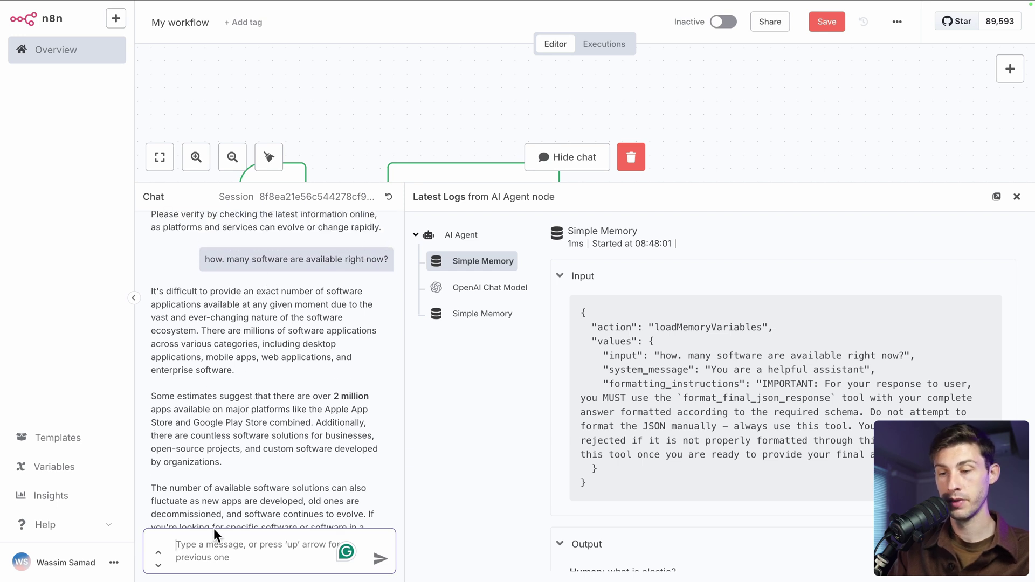
# Ask the agent in the chat "how many software can I deploy on Elestio?" and read its answer
pyautogui.write('how many software can I deploy')
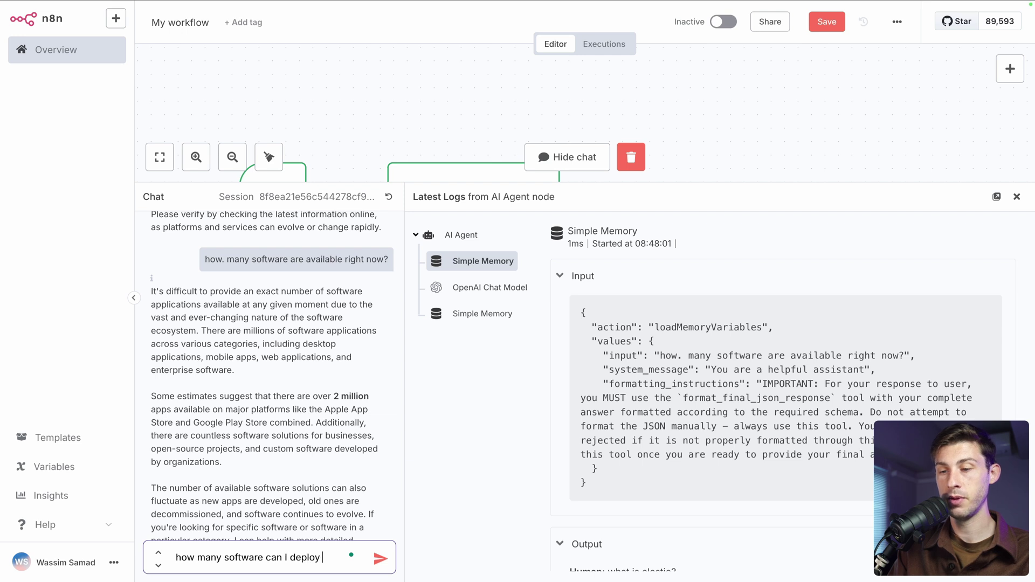
pyautogui.write(' on Elestio')
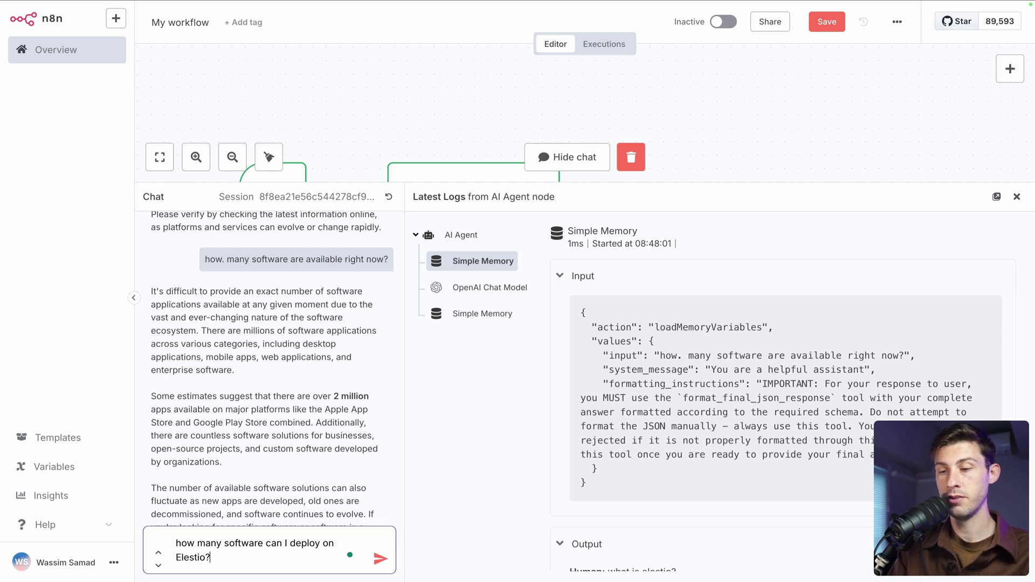
pyautogui.write('?')
pyautogui.press('Return')
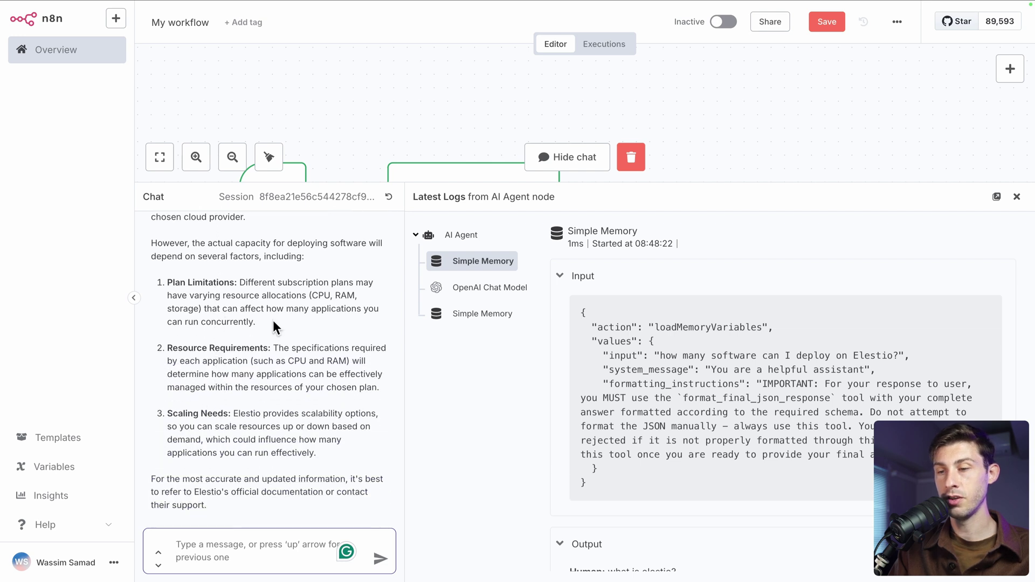
pyautogui.scroll(5, 213, 340)
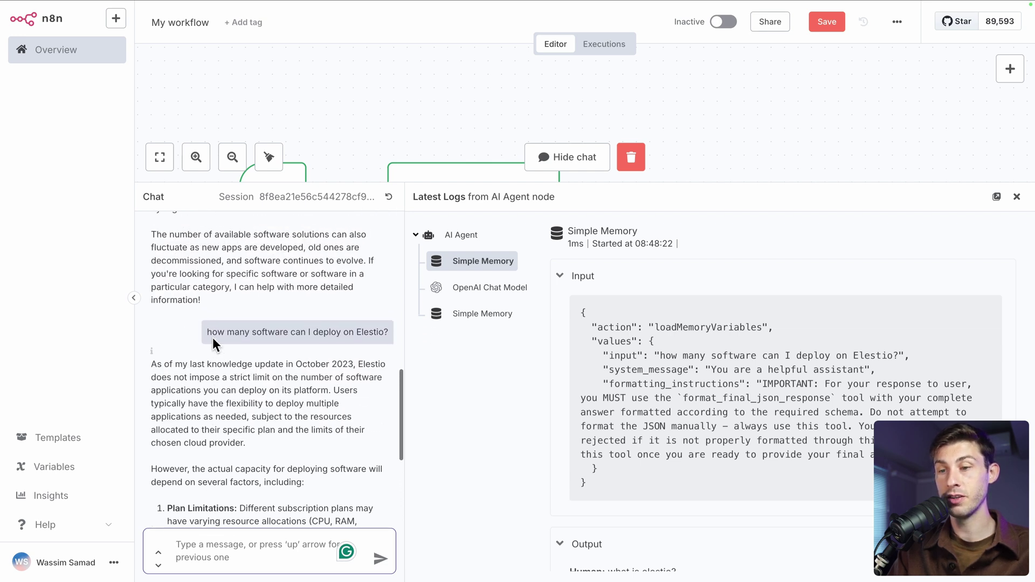
# Send the chat message "how many software are available on Elestio platform catalog?" to the agent
pyautogui.write('how many software ar')
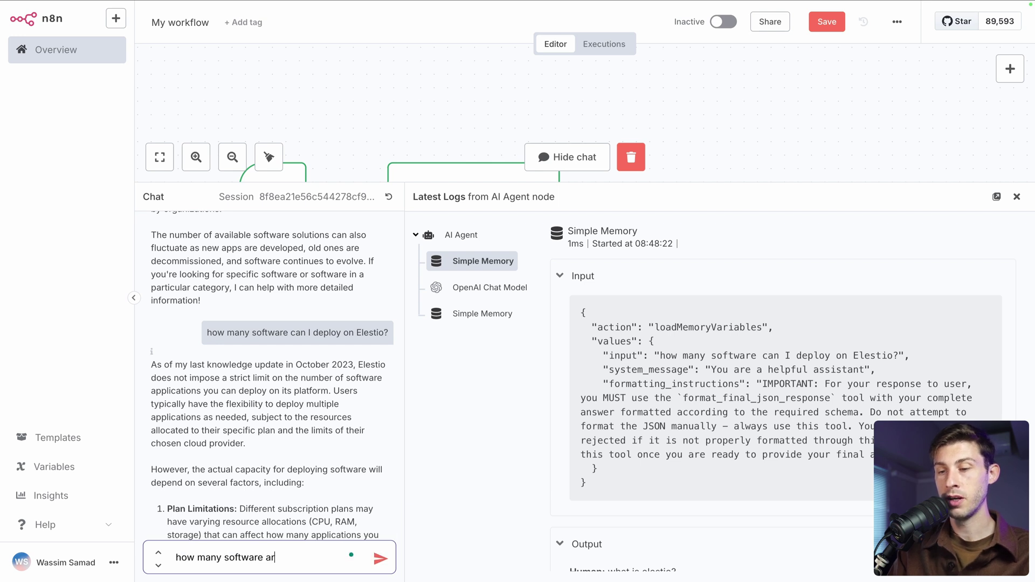
pyautogui.write('e available on Eles')
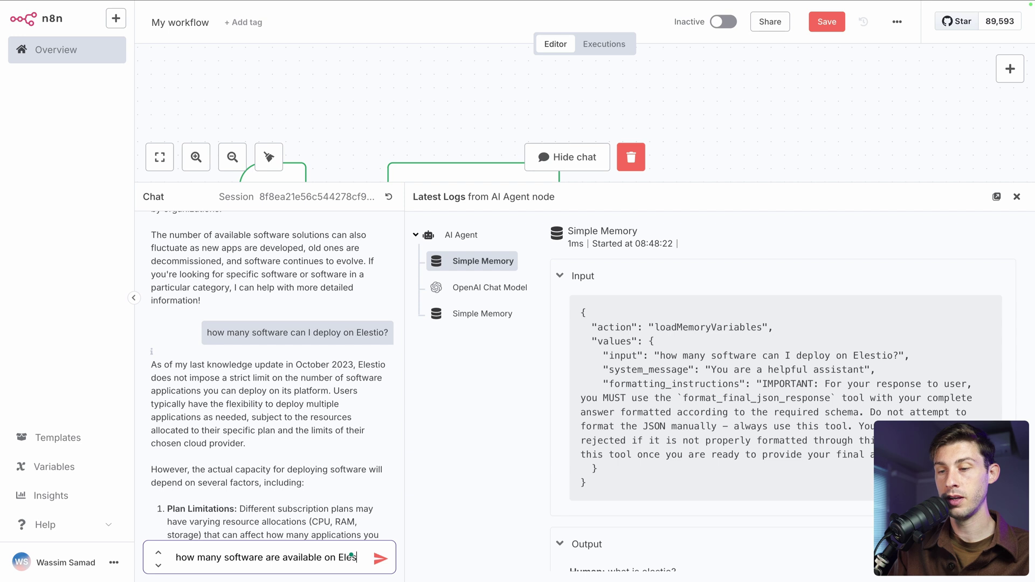
pyautogui.write('tio platform')
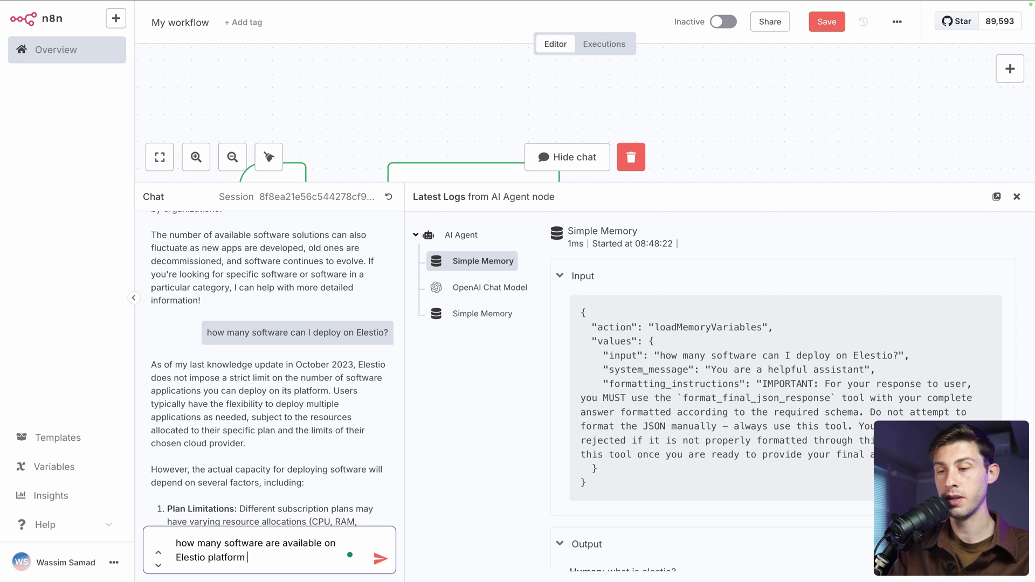
pyautogui.write(' catalog?')
pyautogui.press('Return')
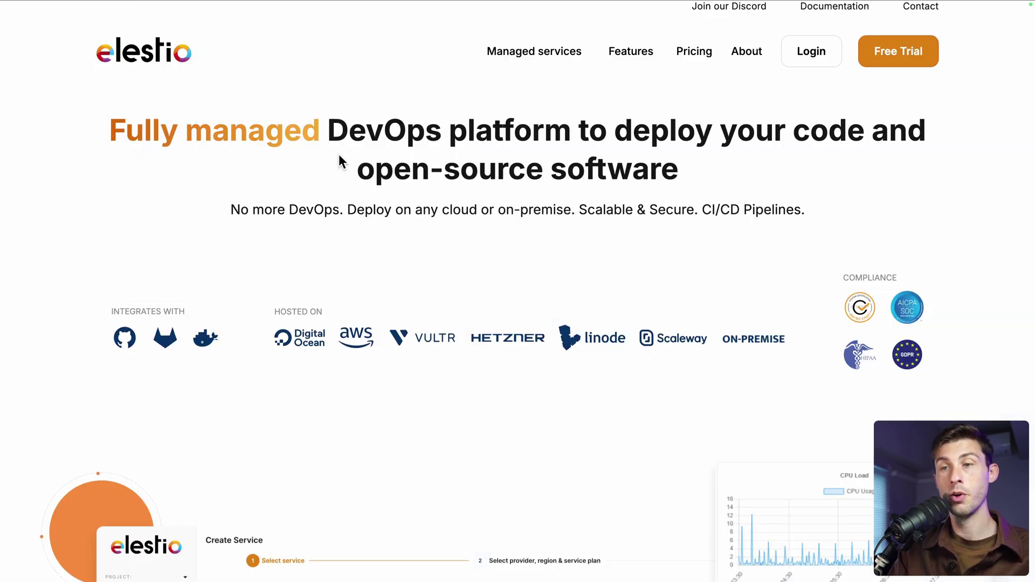
# Switch to the Elestio website and find the section stating how many softwares are supported
pyautogui.scroll(-1, 330, 155)
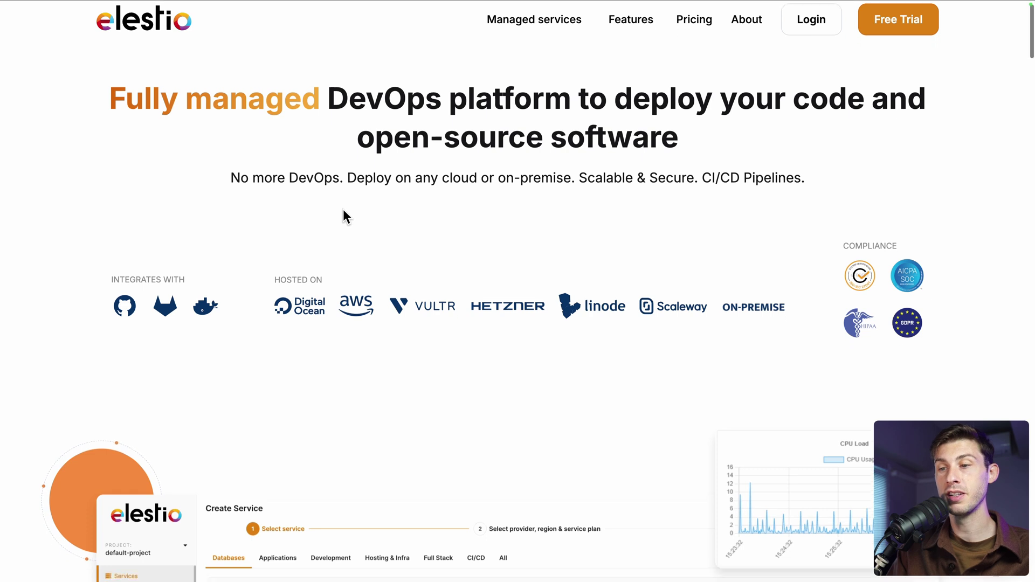
pyautogui.scroll(-8, 344, 210)
pyautogui.scroll(-11, 343, 210)
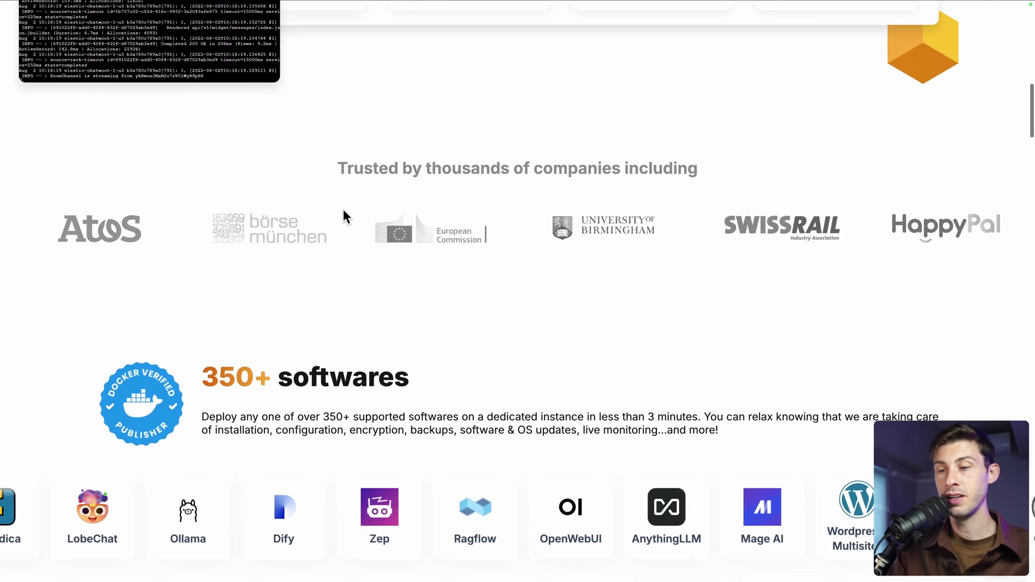
pyautogui.moveTo(199, 172); pyautogui.dragTo(446, 171)
pyautogui.click(447, 172)
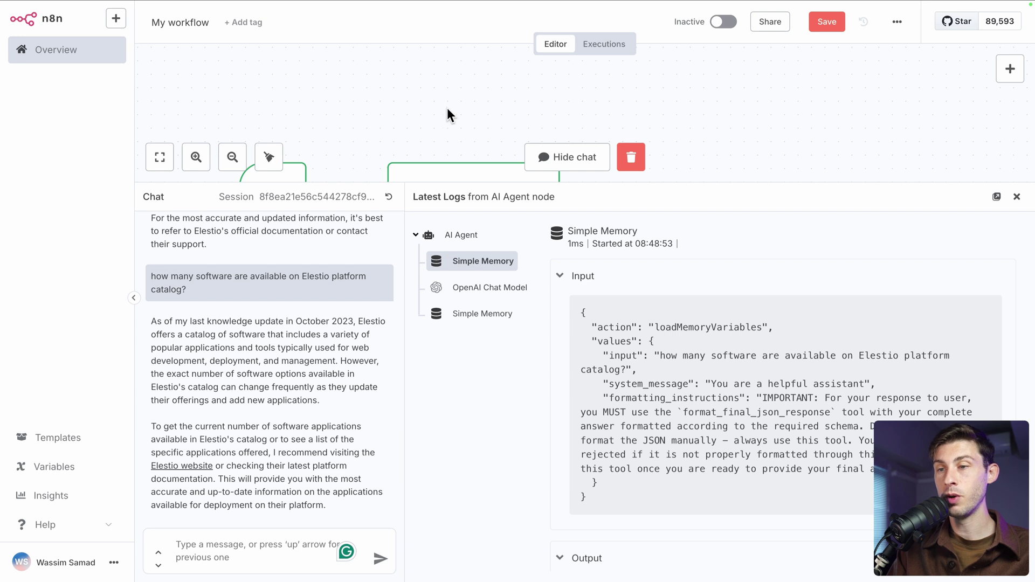
# Close the chat in the n8n editor and rename the workflow as Chat, saving it
pyautogui.click(1017, 197)
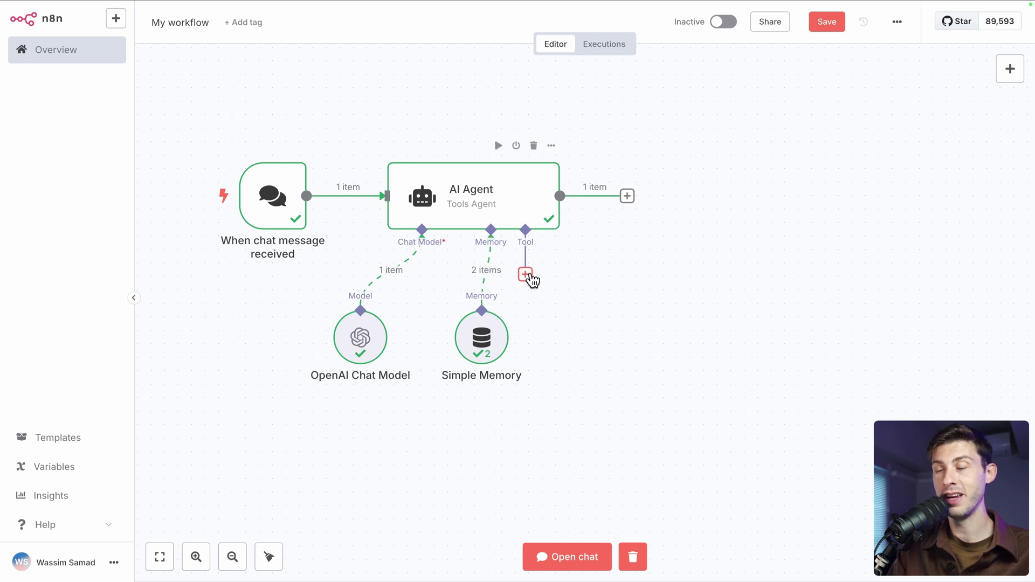
pyautogui.click(173, 22)
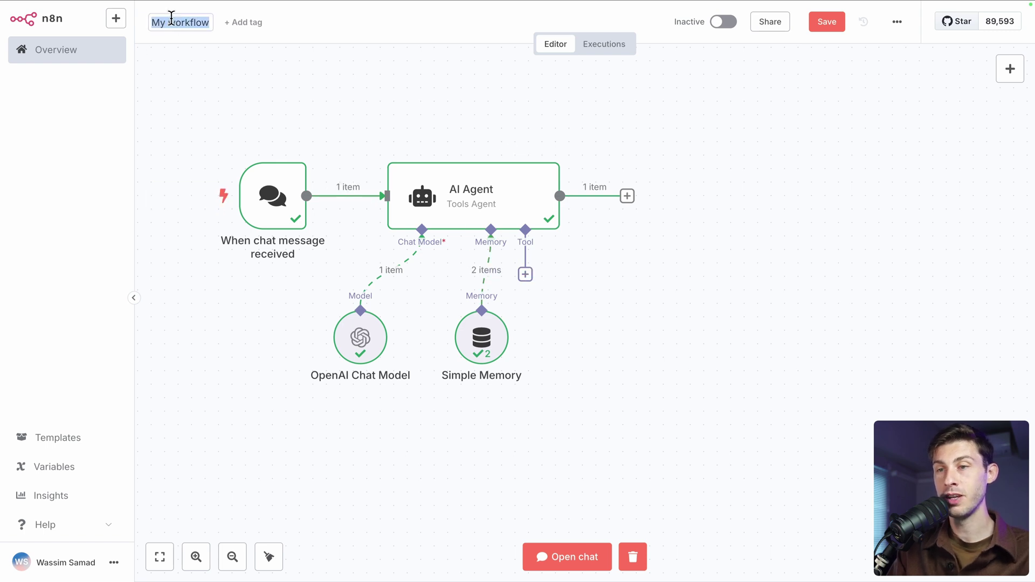
pyautogui.write('C')
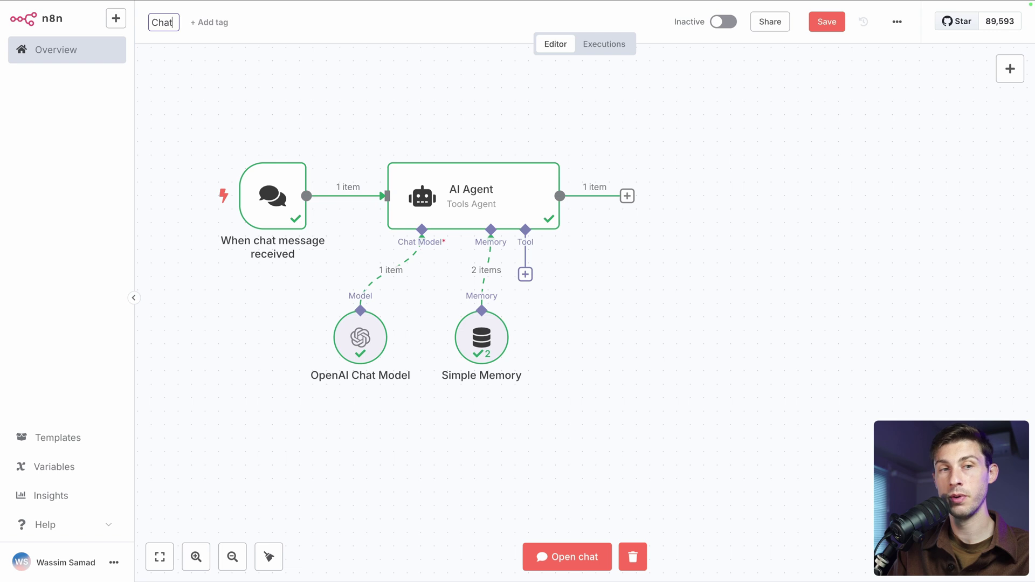
pyautogui.write('hat')
pyautogui.press('Return')
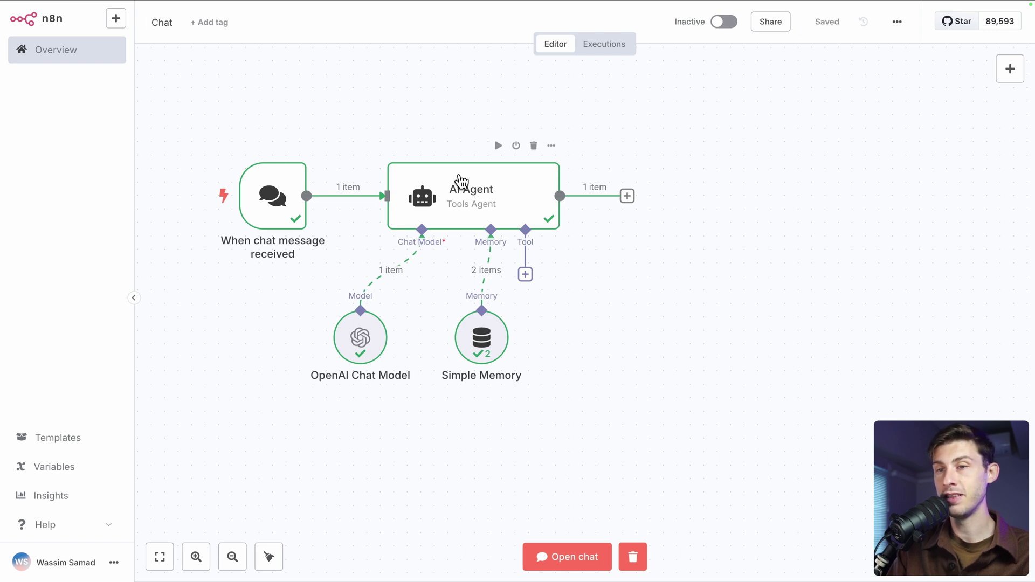
# Go back to the workflows overview and create a new workflow
pyautogui.click(82, 56)
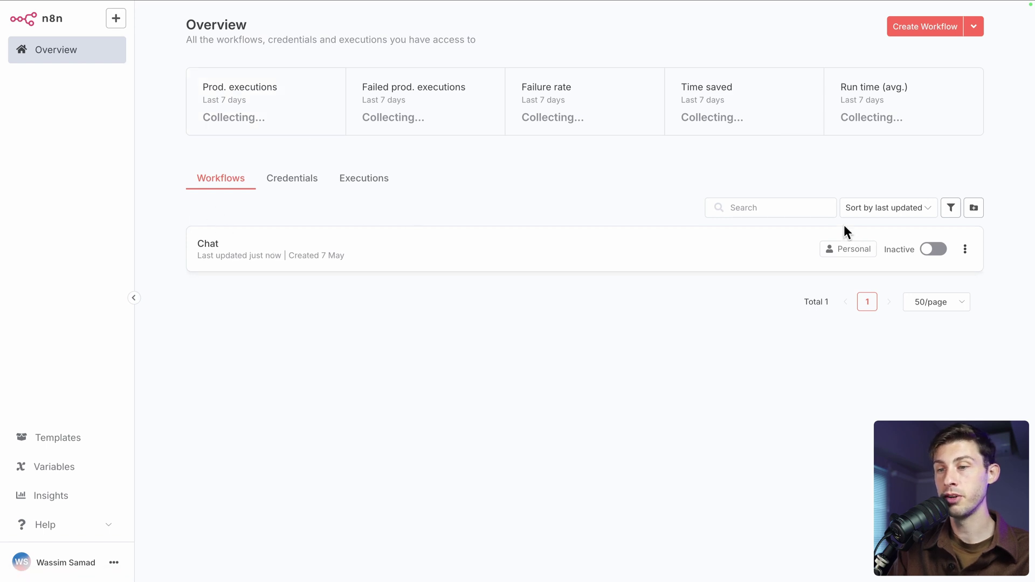
pyautogui.click(929, 26)
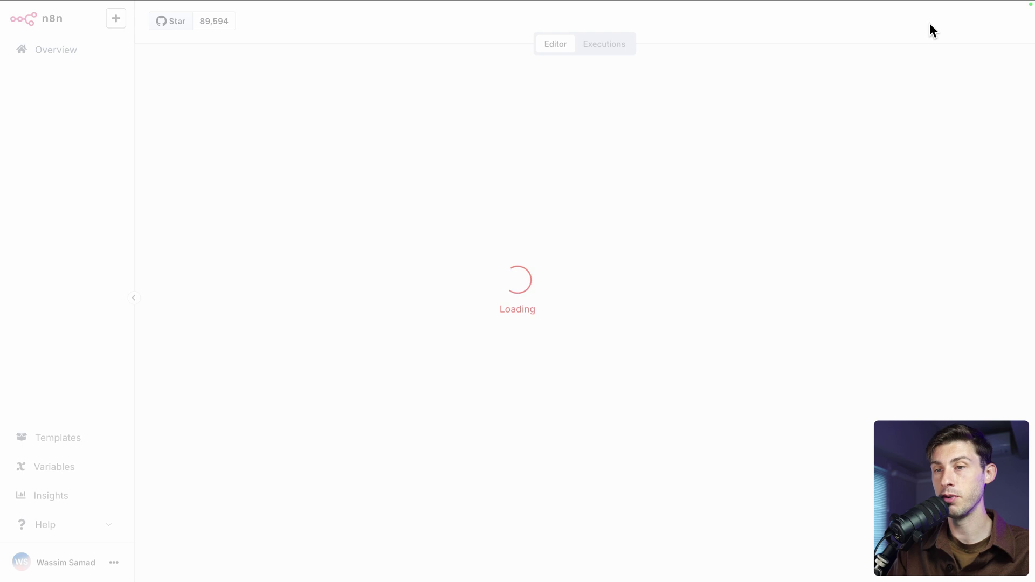
# Rename the new workflow as Generate Knowledge Base
pyautogui.click(246, 24)
pyautogui.write('Generate K')
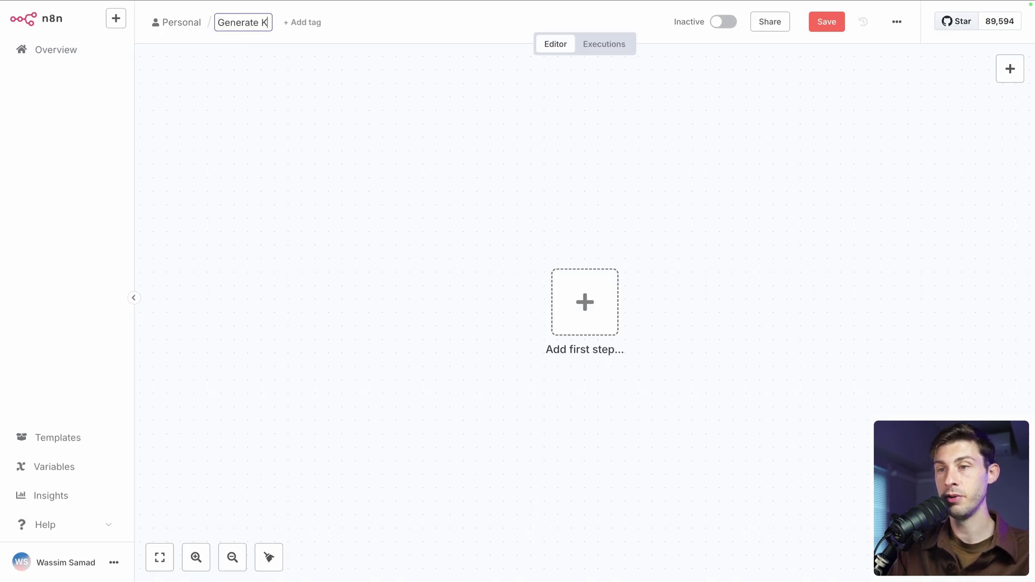
pyautogui.write('nowledge Base')
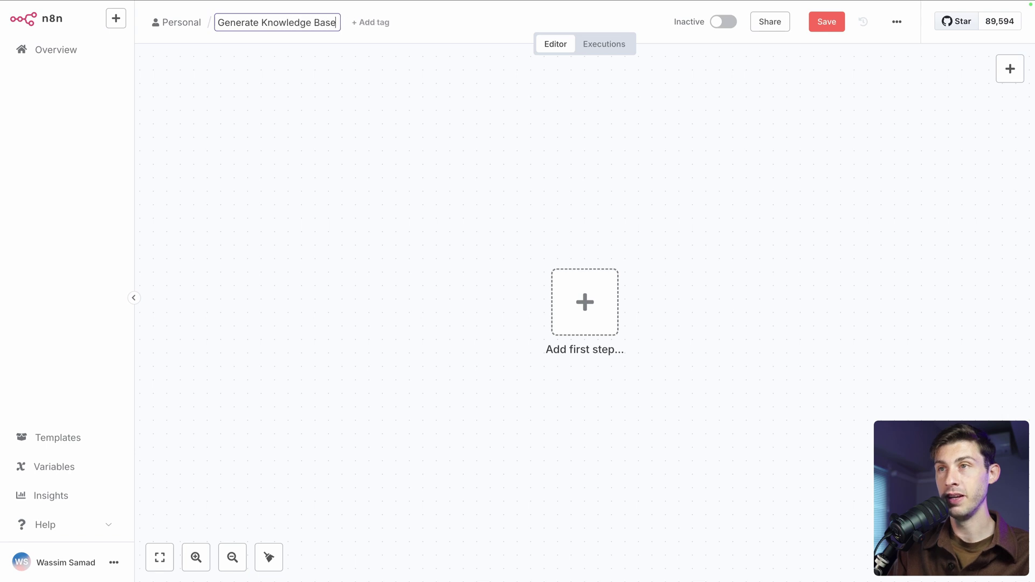
pyautogui.press('Return')
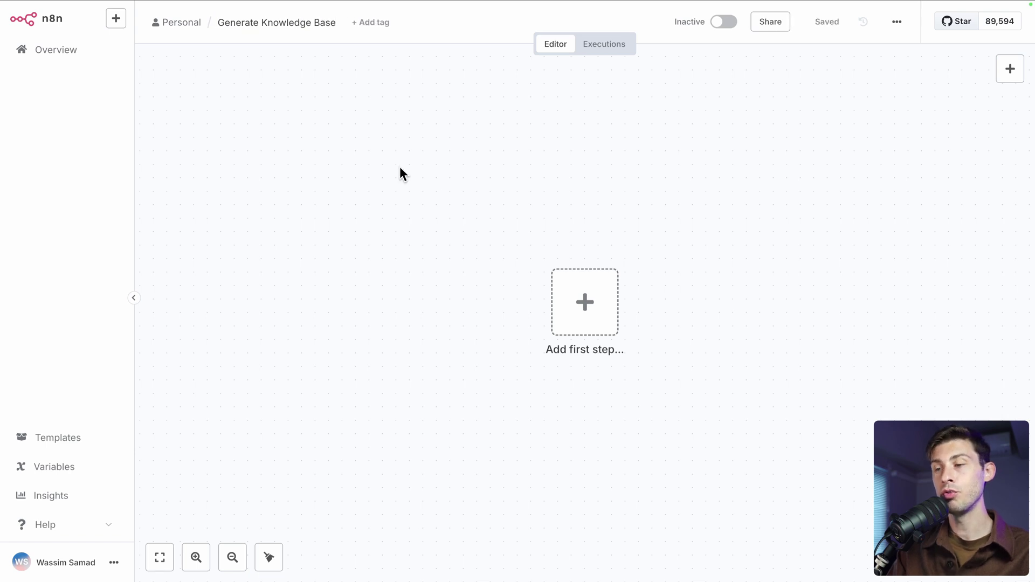
# Add a manual trigger as the first step of the workflow
pyautogui.hscroll(5, 720, 234)
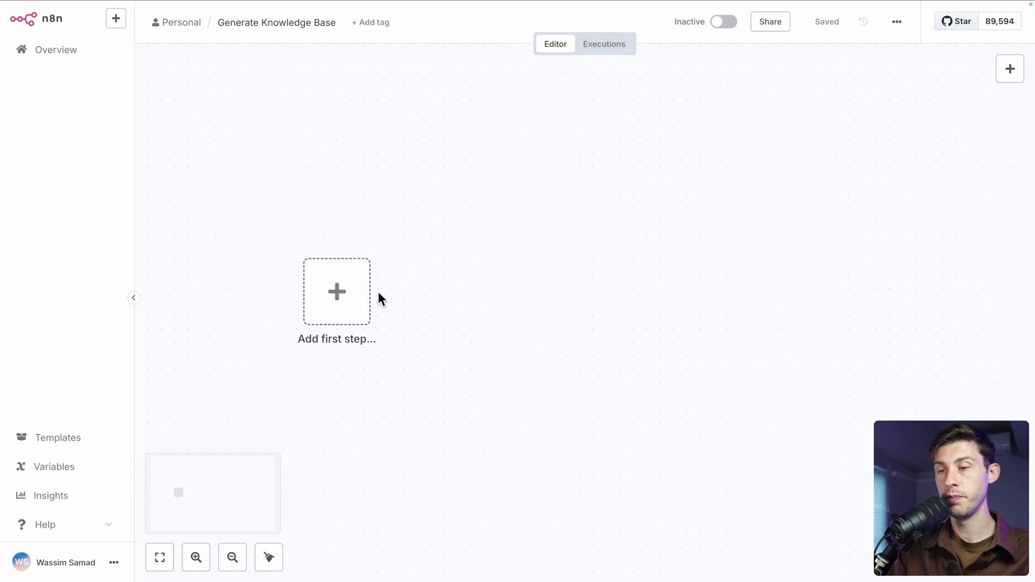
pyautogui.click(355, 291)
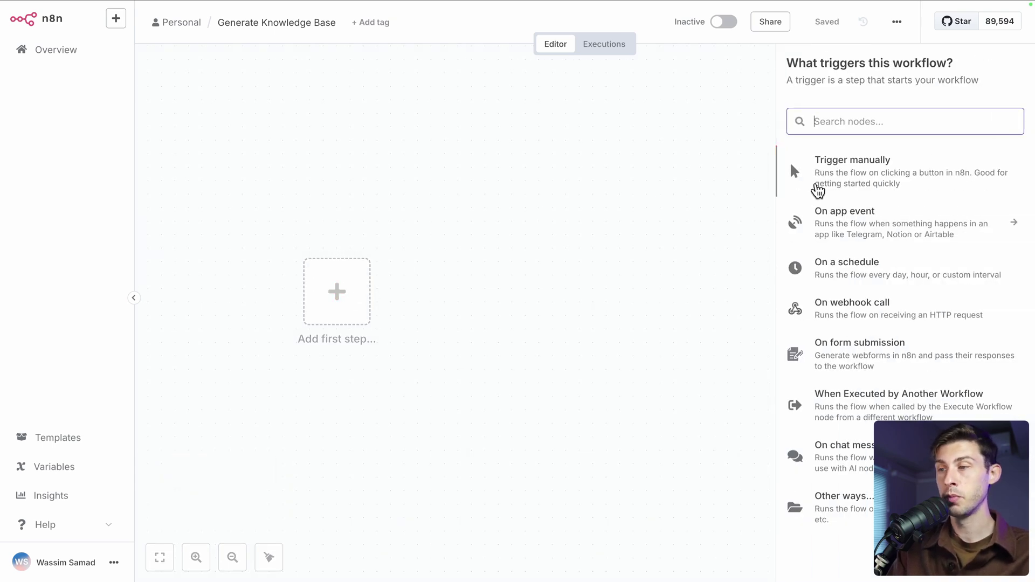
pyautogui.click(833, 184)
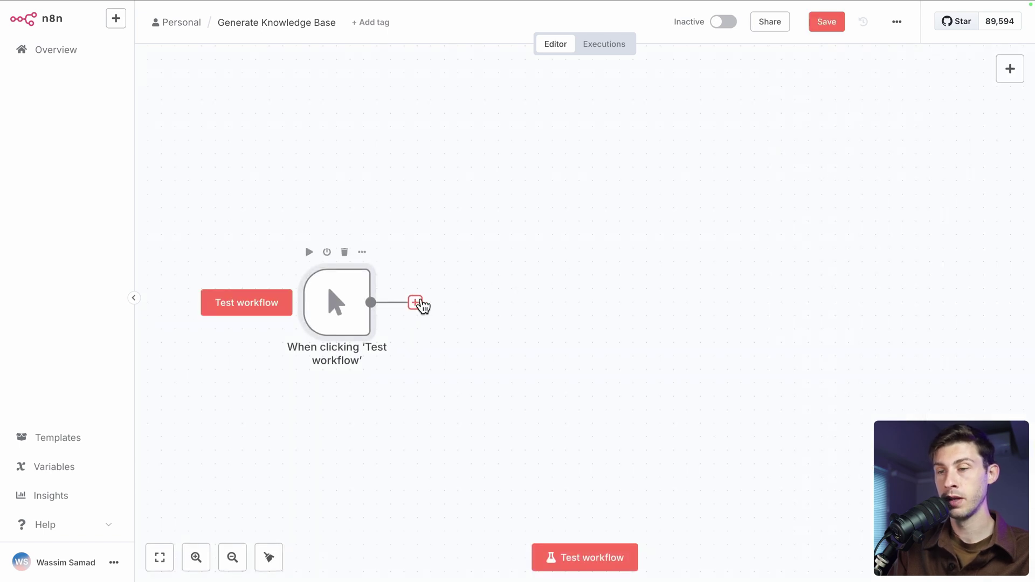
# Add an Edit Fields (Set) node after the manual trigger
pyautogui.click(416, 303)
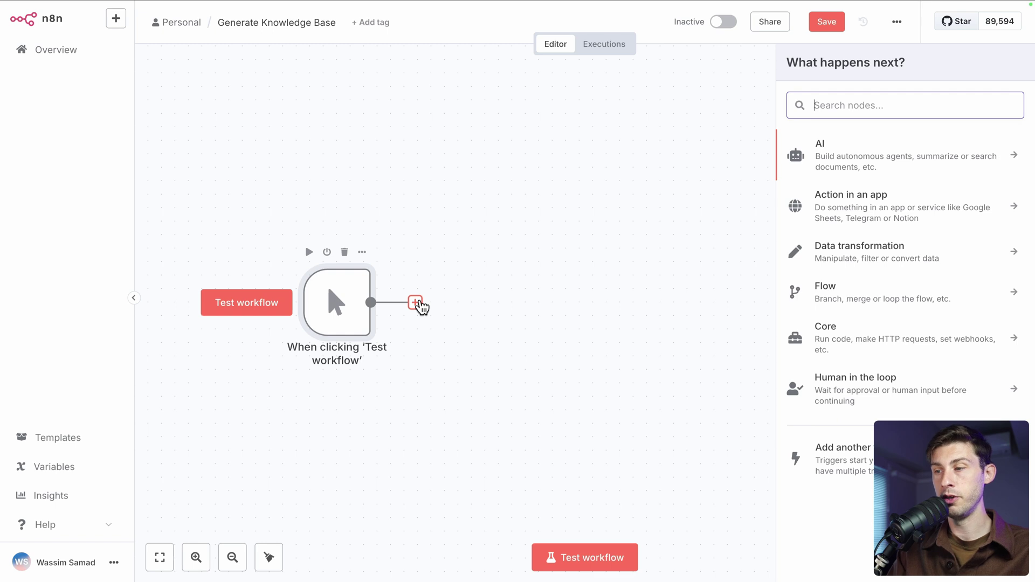
pyautogui.click(460, 266)
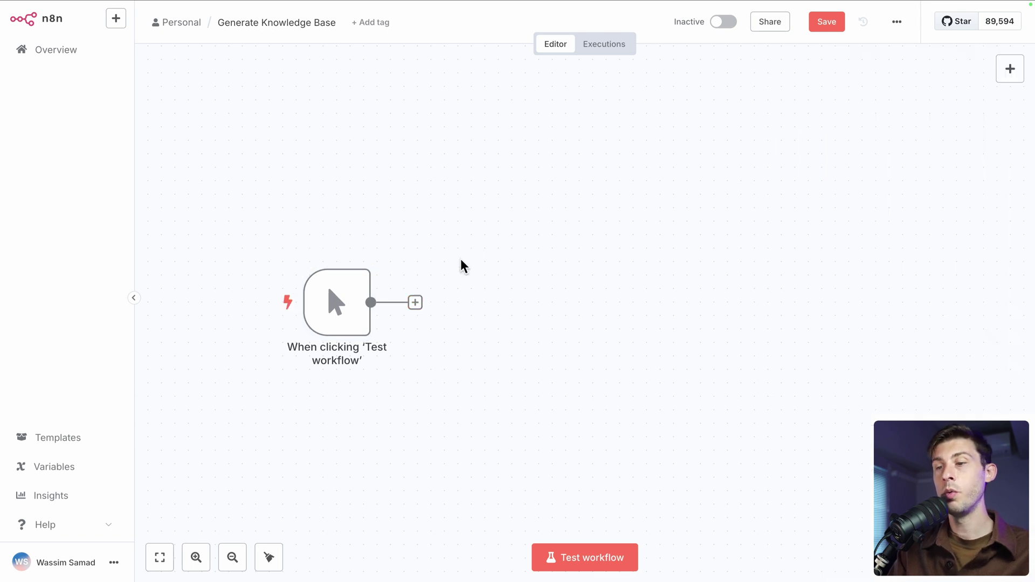
pyautogui.click(414, 306)
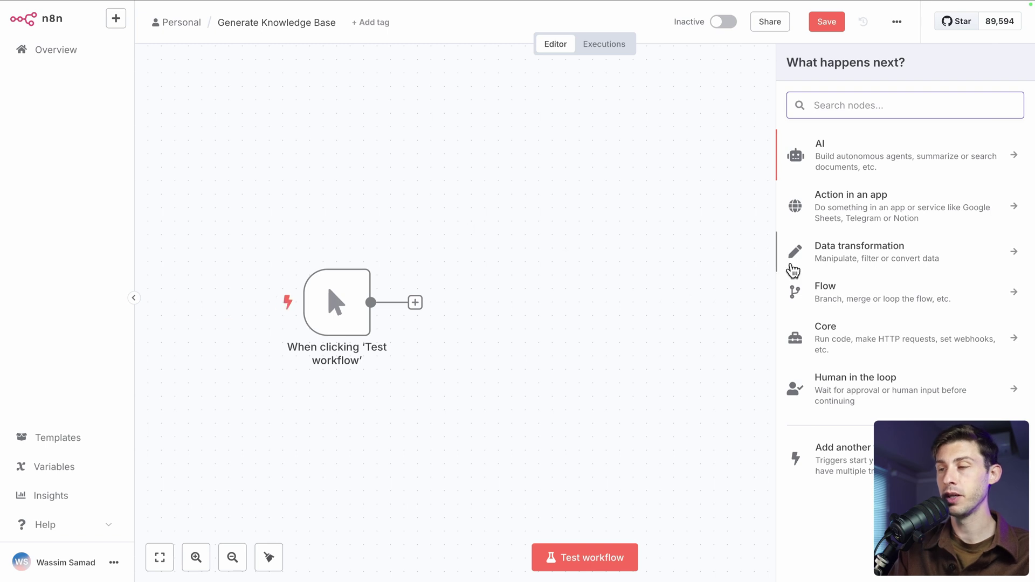
pyautogui.click(860, 263)
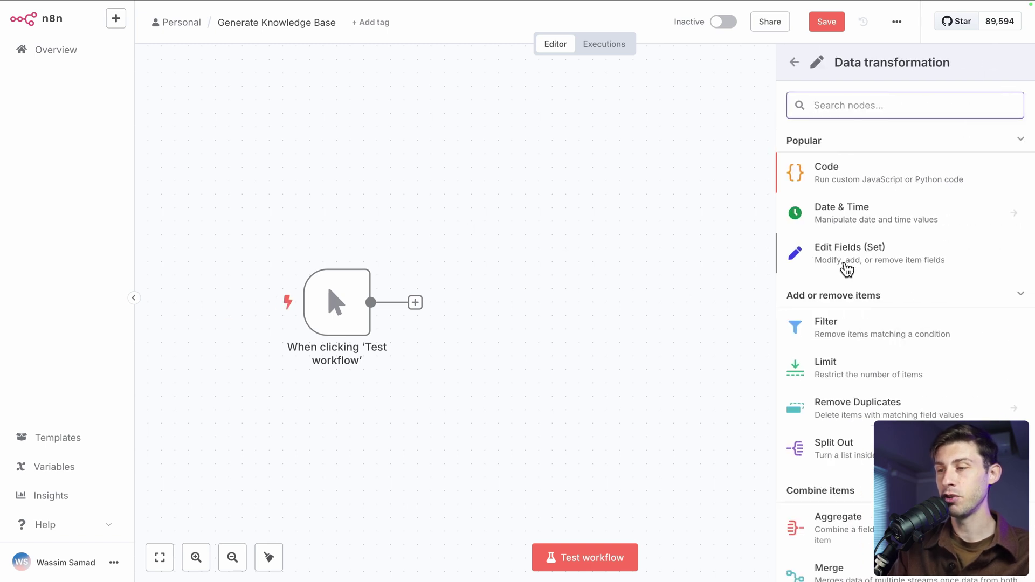
pyautogui.click(857, 263)
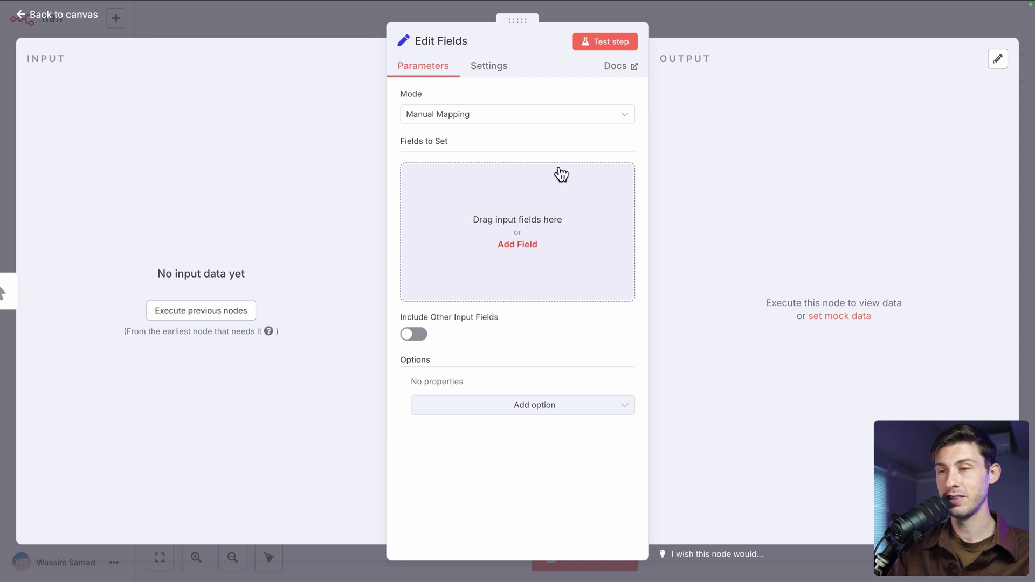
# Set the Edit Fields node's mode to JSON
pyautogui.click(472, 116)
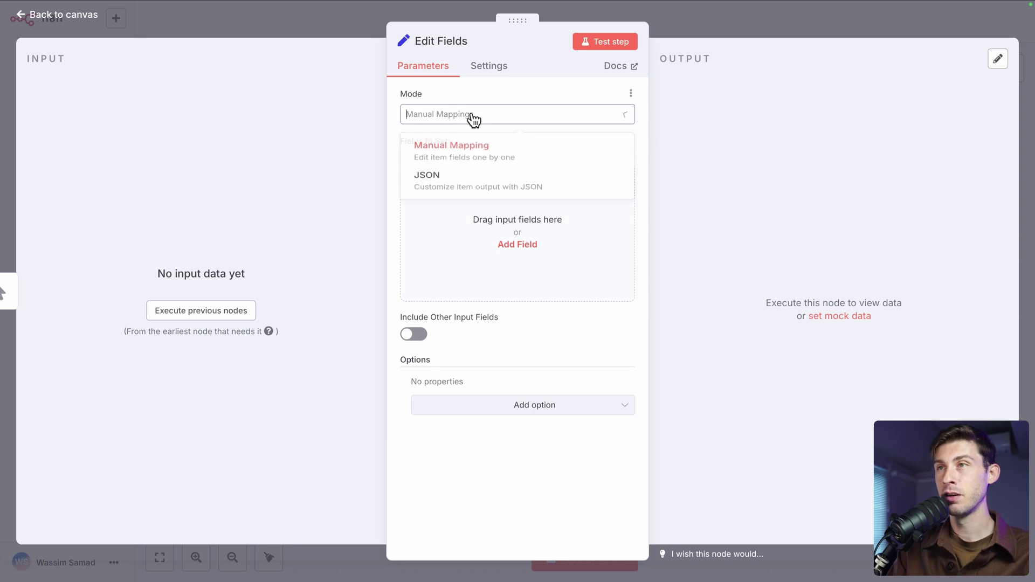
pyautogui.click(451, 188)
pyautogui.click(480, 186)
# Replace the sample fields in the JSON with a single "urls" key holding an empty array
pyautogui.click(455, 171)
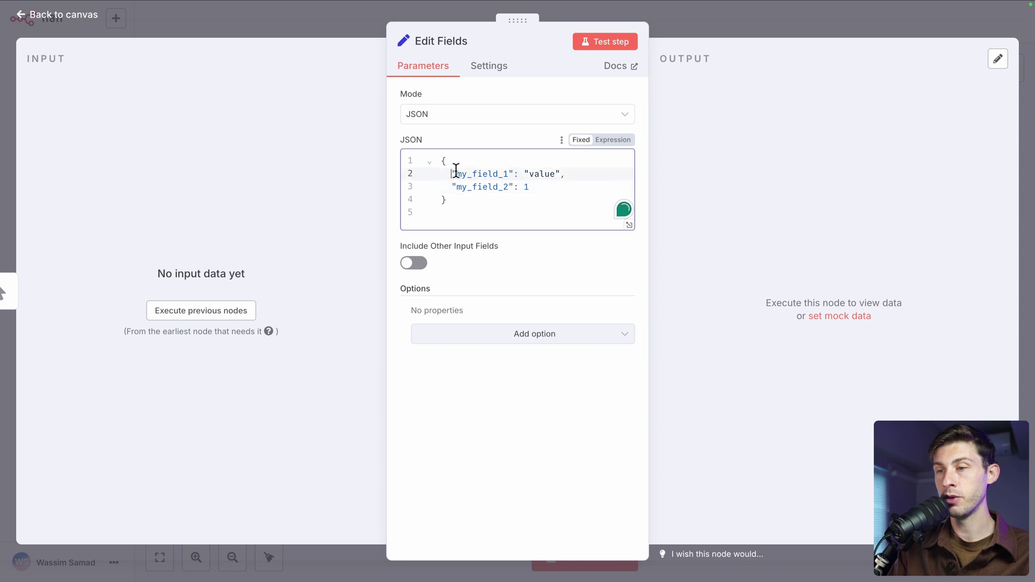
pyautogui.doubleClick(510, 171)
pyautogui.write('urls')
pyautogui.click(497, 173)
pyautogui.moveTo(493, 173); pyautogui.dragTo(531, 187)
pyautogui.press('BackSpace')
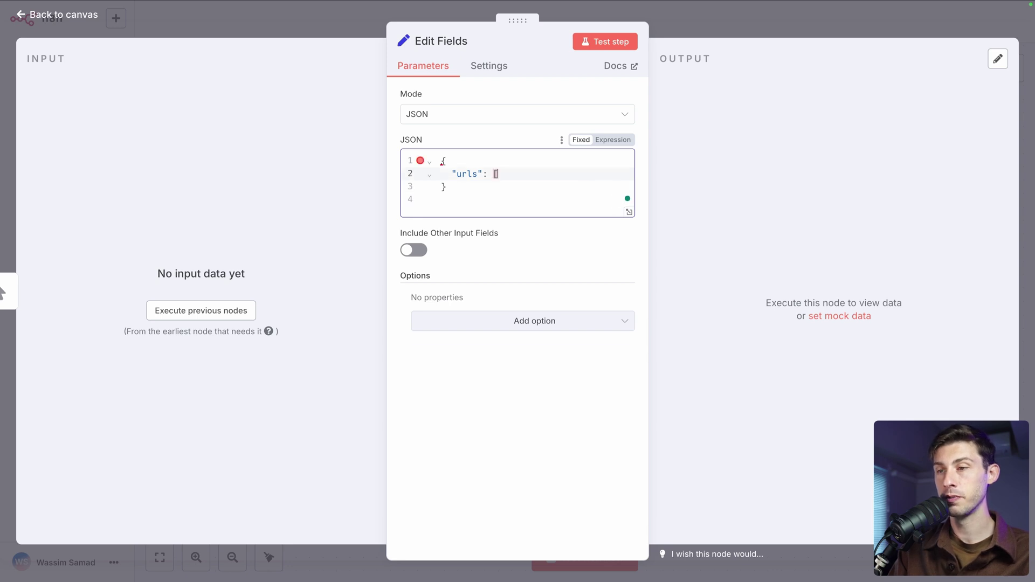
pyautogui.write('[')
pyautogui.press('Delete')
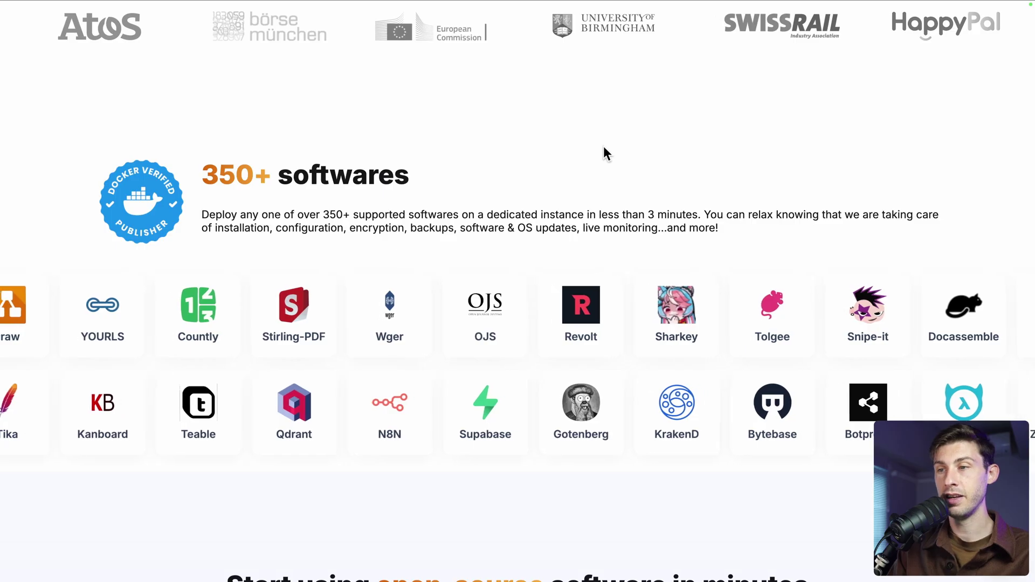
pyautogui.click(149, 34)
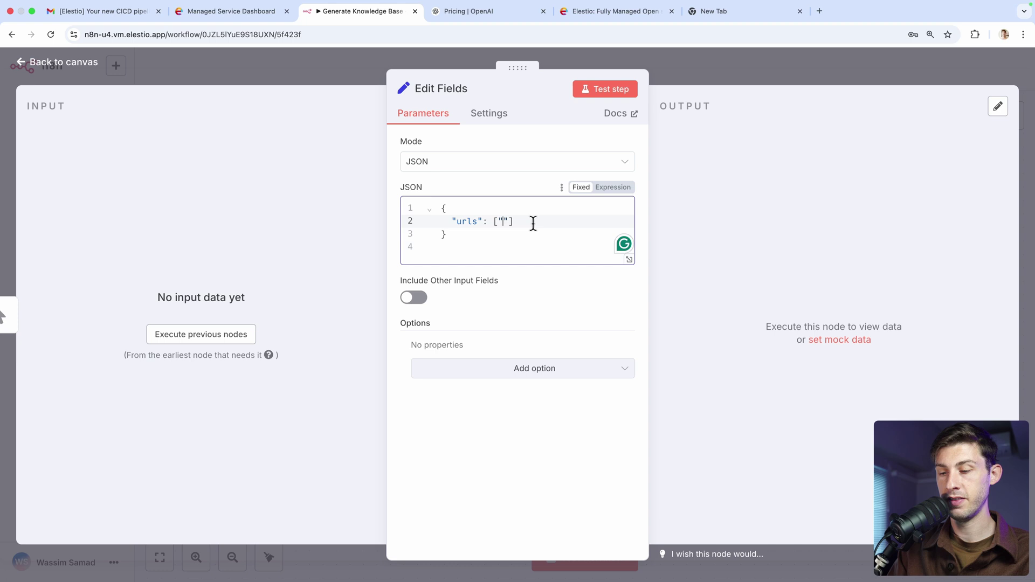
pyautogui.write('https://elest.io/')
pyautogui.press('Right')
pyautogui.write(',')
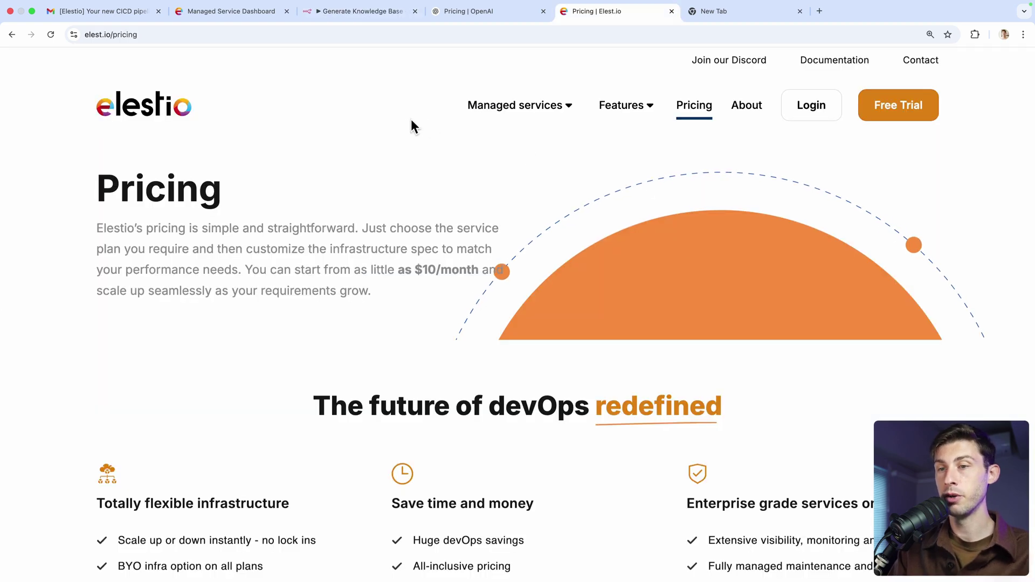
pyautogui.click(389, 32)
pyautogui.press('super+c')
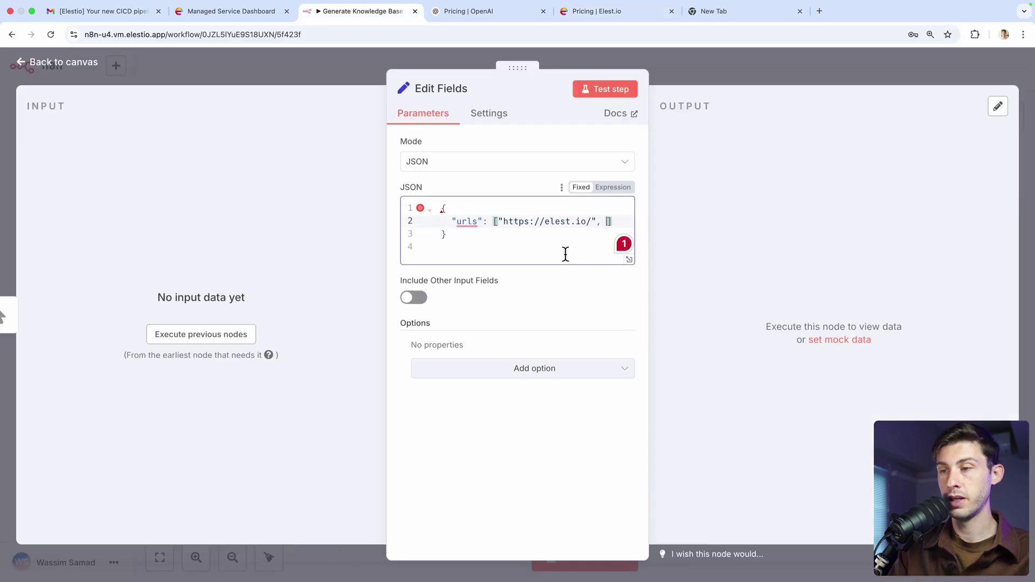
pyautogui.write('"urls": ["https://elest.io/", "')
pyautogui.press('super+v')
pyautogui.write('"')
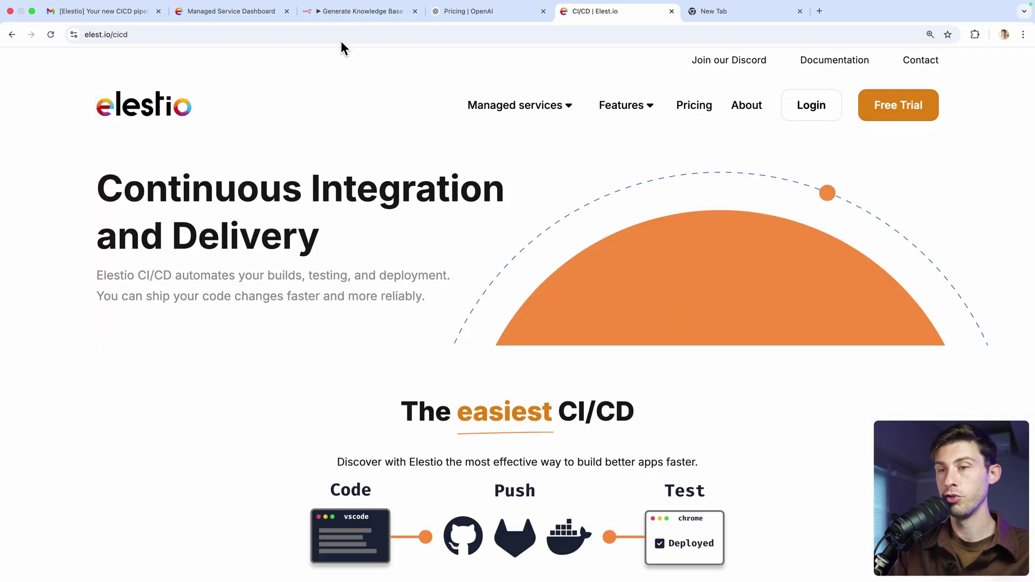
pyautogui.click(349, 31)
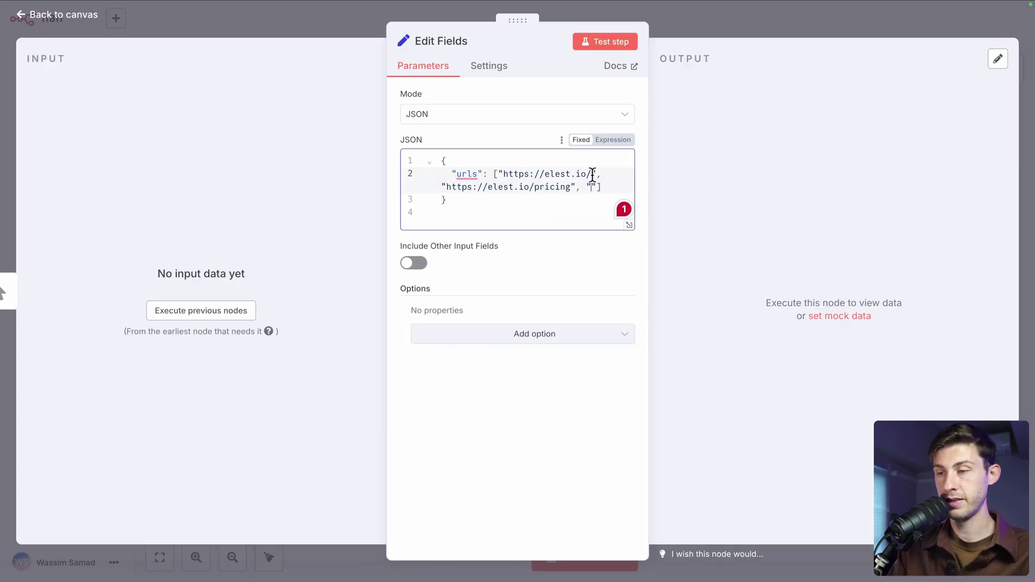
pyautogui.write('https://elest.io/cicd')
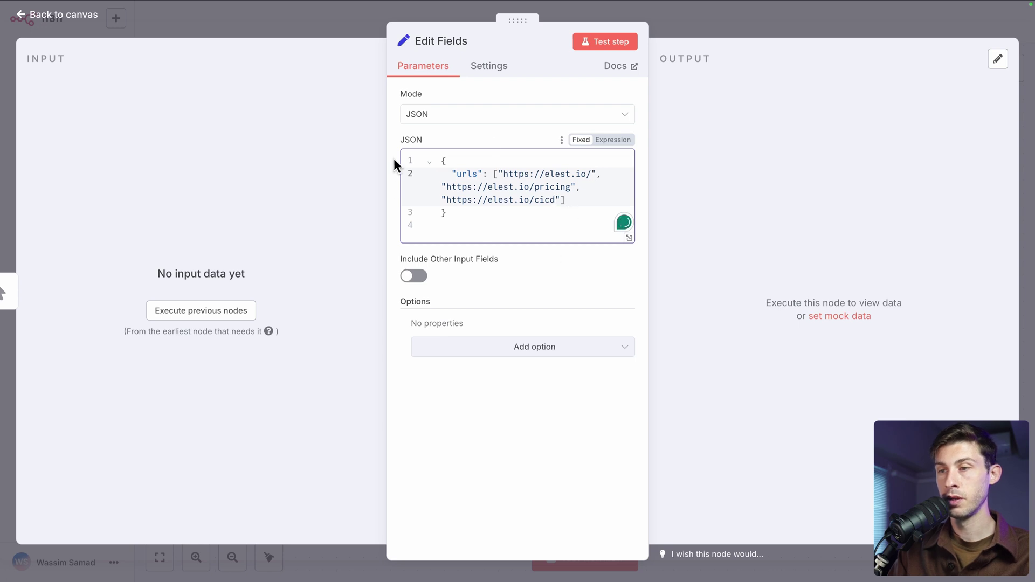
pyautogui.click(606, 40)
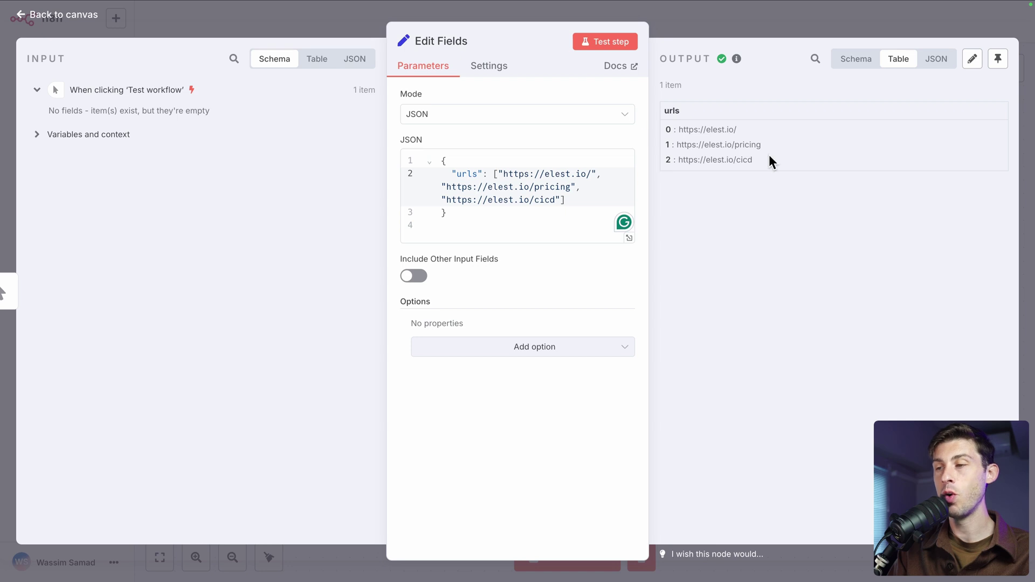
pyautogui.click(351, 30)
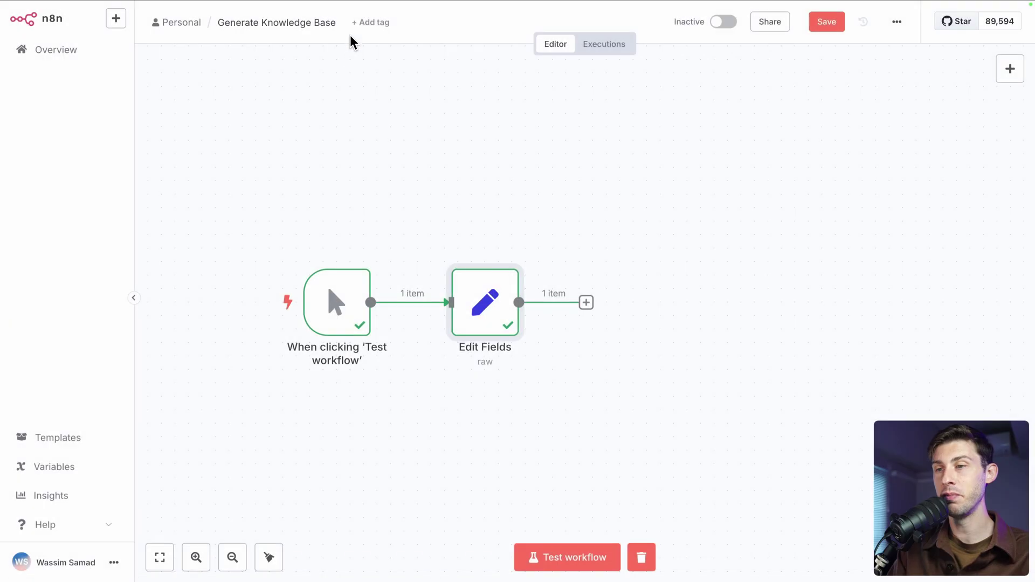
# Add a Split Out node after Edit Fields
pyautogui.hscroll(3, 465, 330)
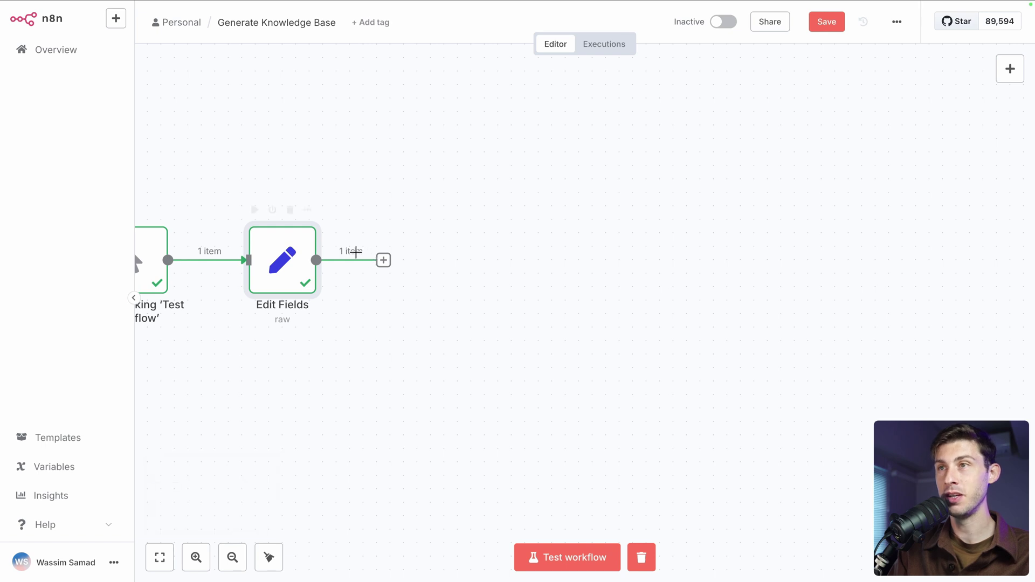
pyautogui.click(383, 261)
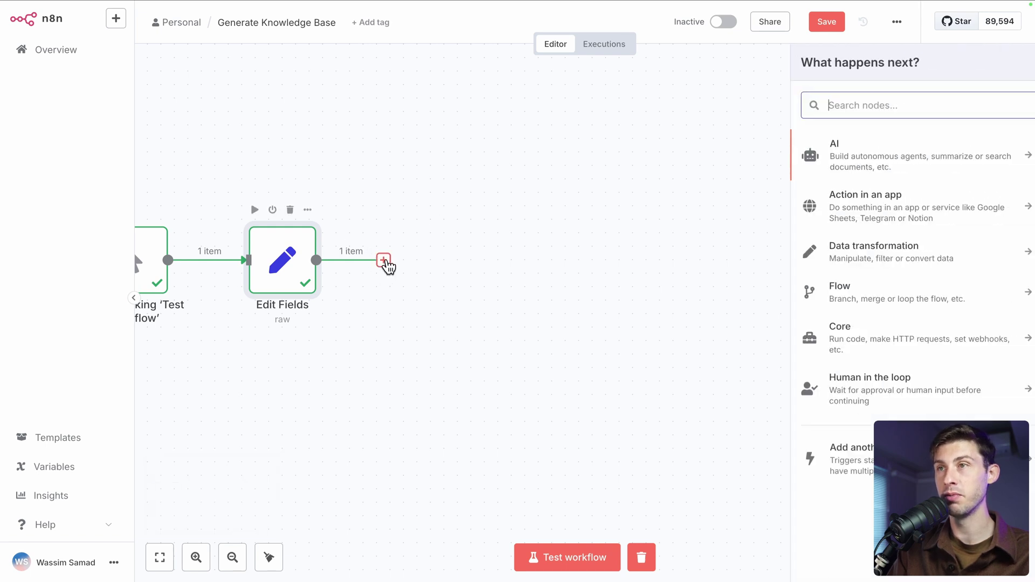
pyautogui.write('split')
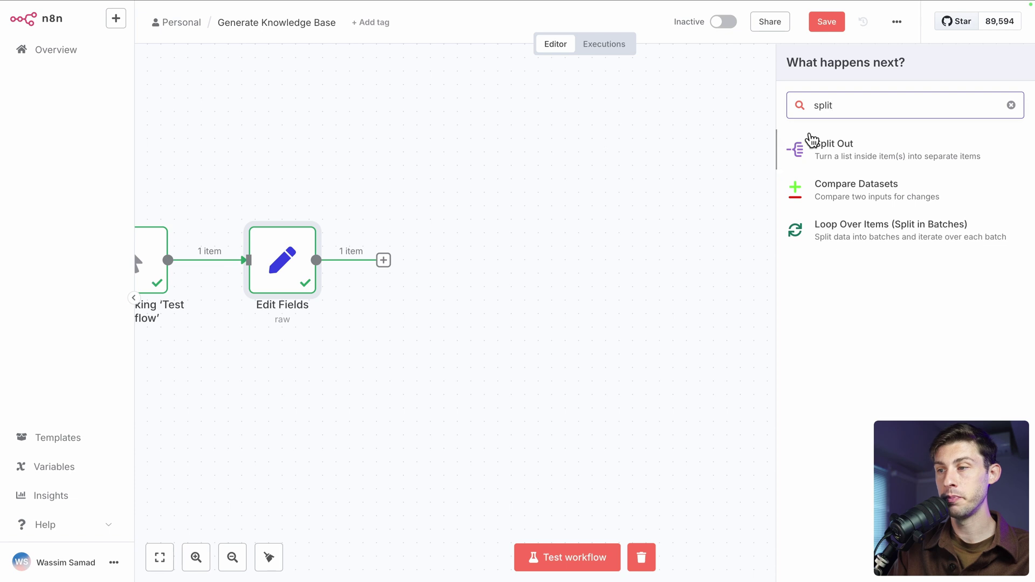
pyautogui.click(808, 142)
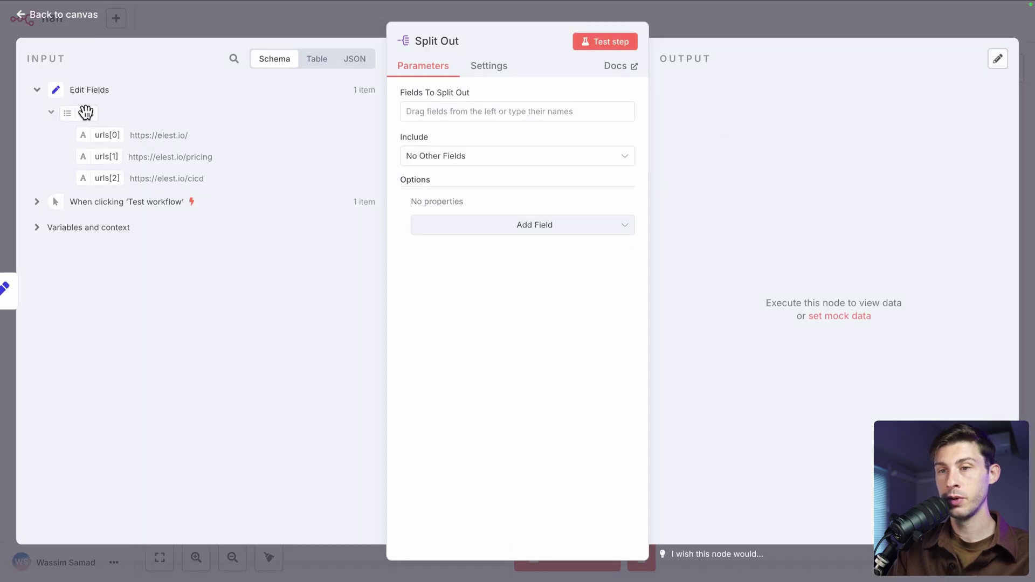
# Map the urls field as the field to split out, test the Split Out node and return to the canvas
pyautogui.moveTo(85, 113); pyautogui.dragTo(445, 116)
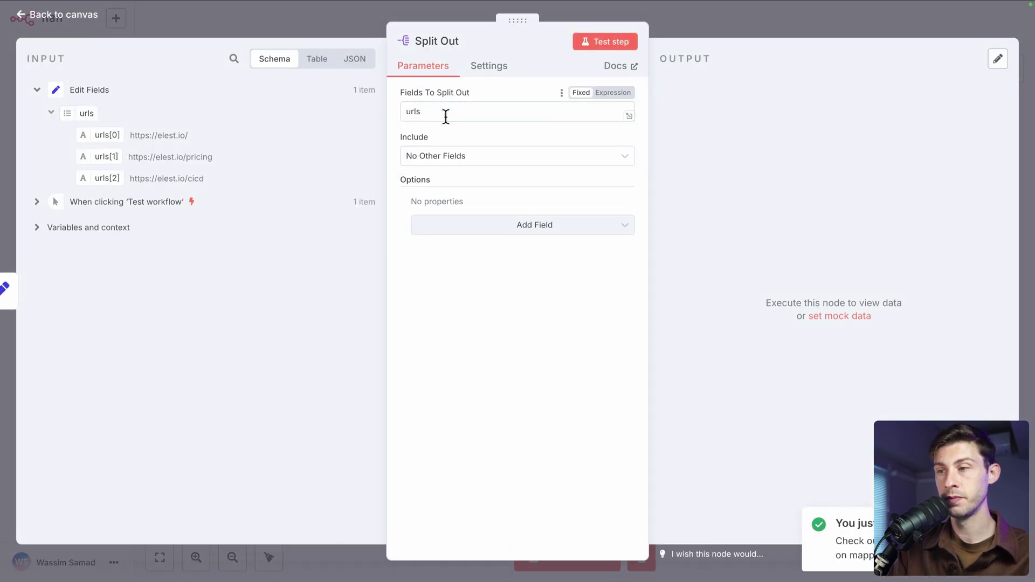
pyautogui.click(591, 43)
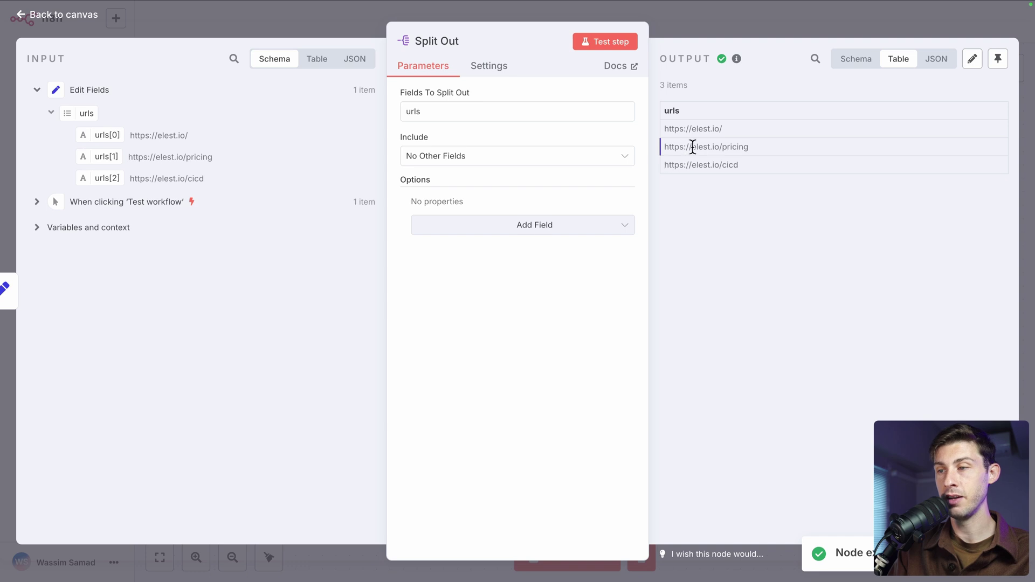
pyautogui.click(721, 28)
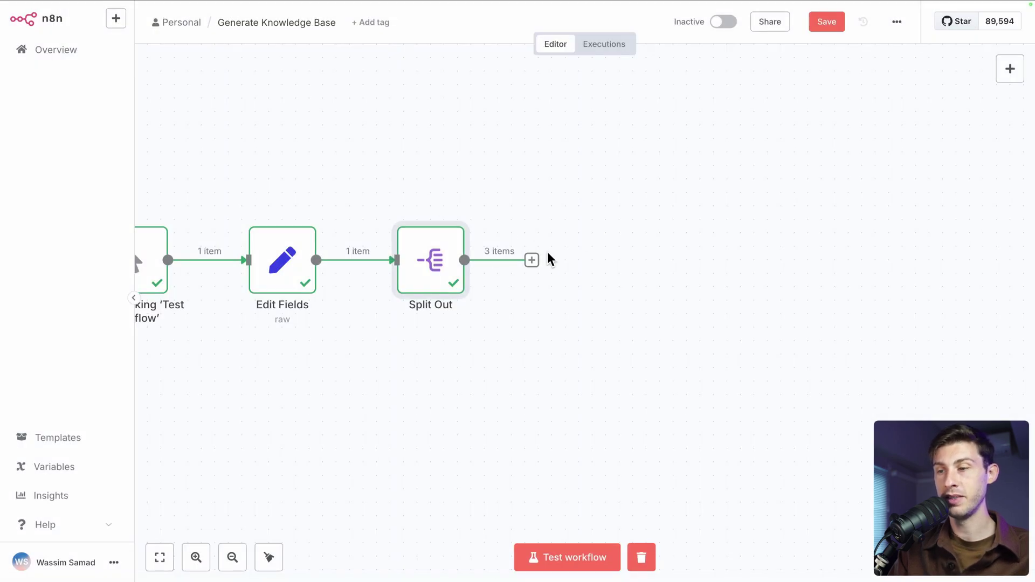
# Add a Loop Over Items node after Split Out and delete its Replace Me placeholder node
pyautogui.hscroll(5, 548, 254)
pyautogui.scroll(-2, 549, 253)
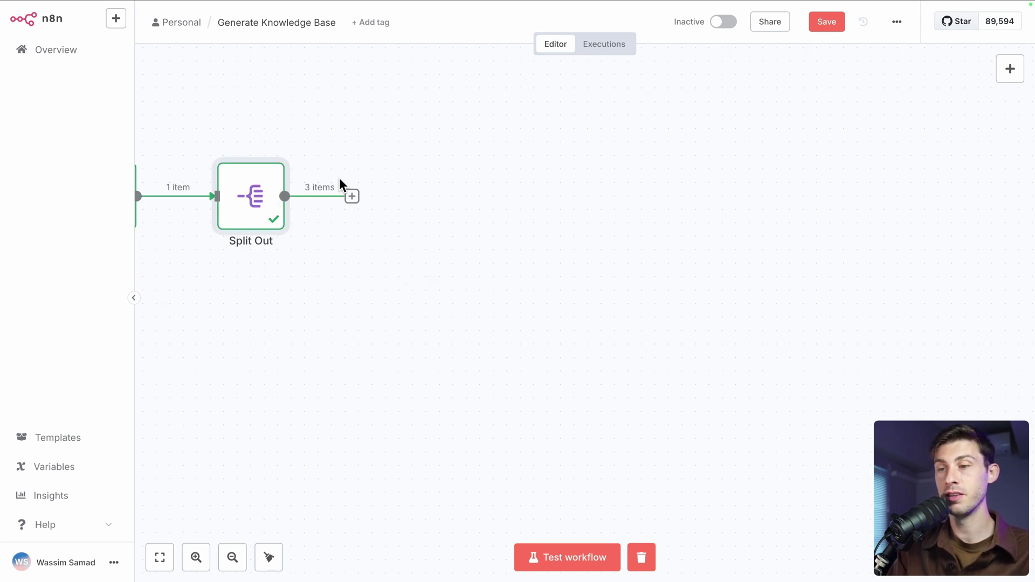
pyautogui.click(351, 198)
pyautogui.write('loo')
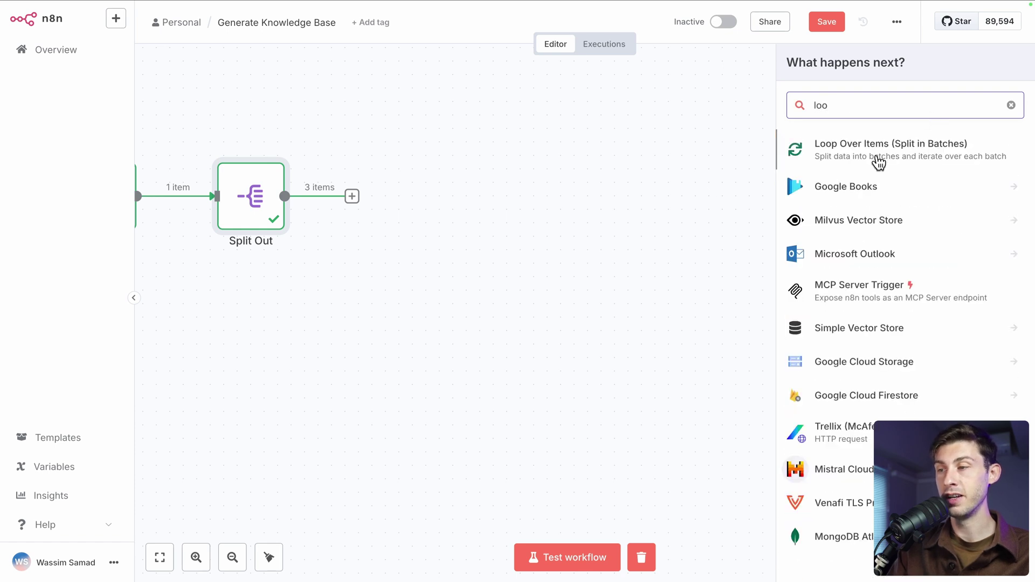
pyautogui.click(881, 159)
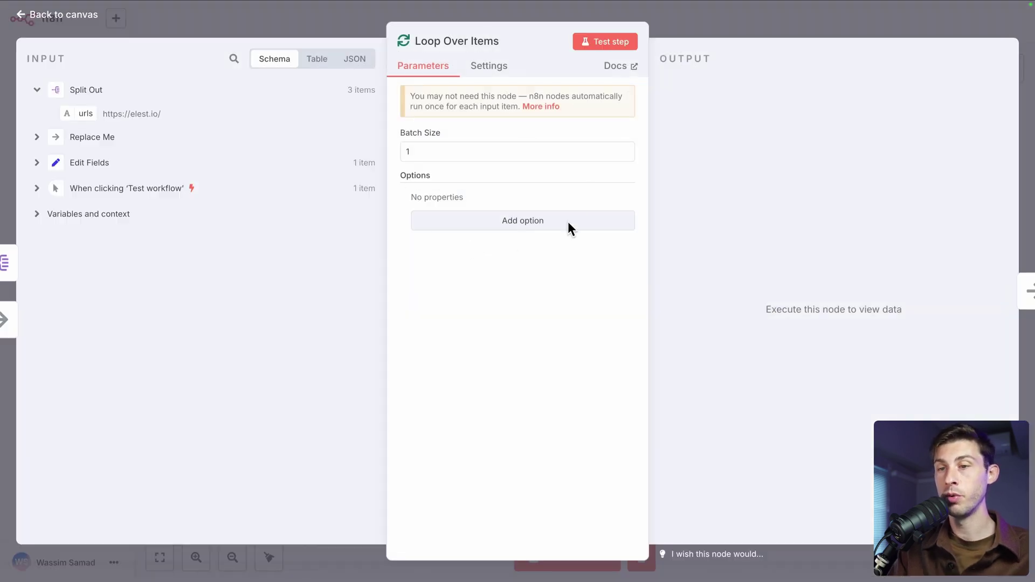
pyautogui.click(720, 31)
pyautogui.moveTo(566, 222)
pyautogui.click(555, 147)
# Add an HTTP Request node inside the loop branch of Loop Over Items
pyautogui.moveTo(420, 296)
pyautogui.click(387, 296)
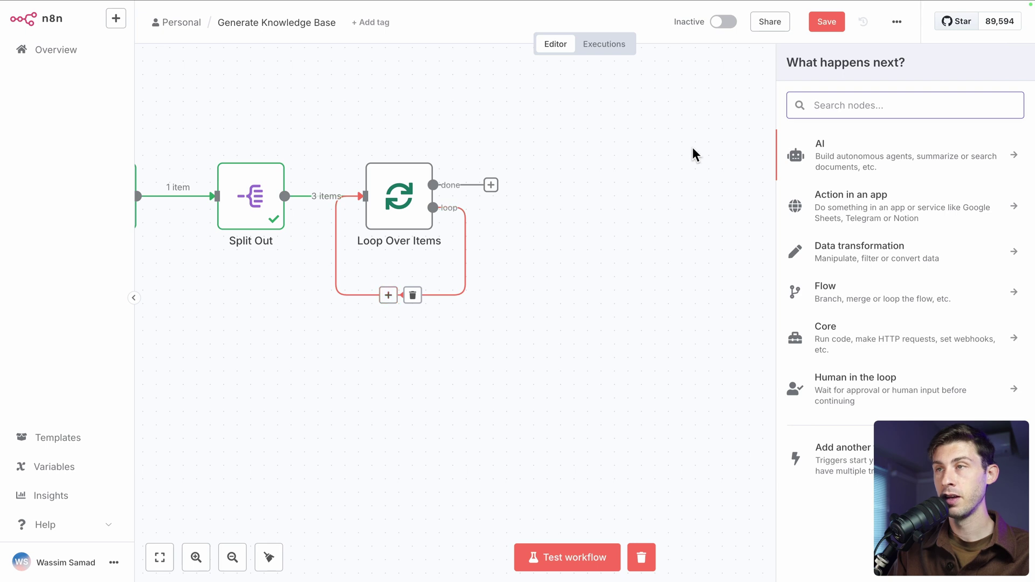
pyautogui.write('http')
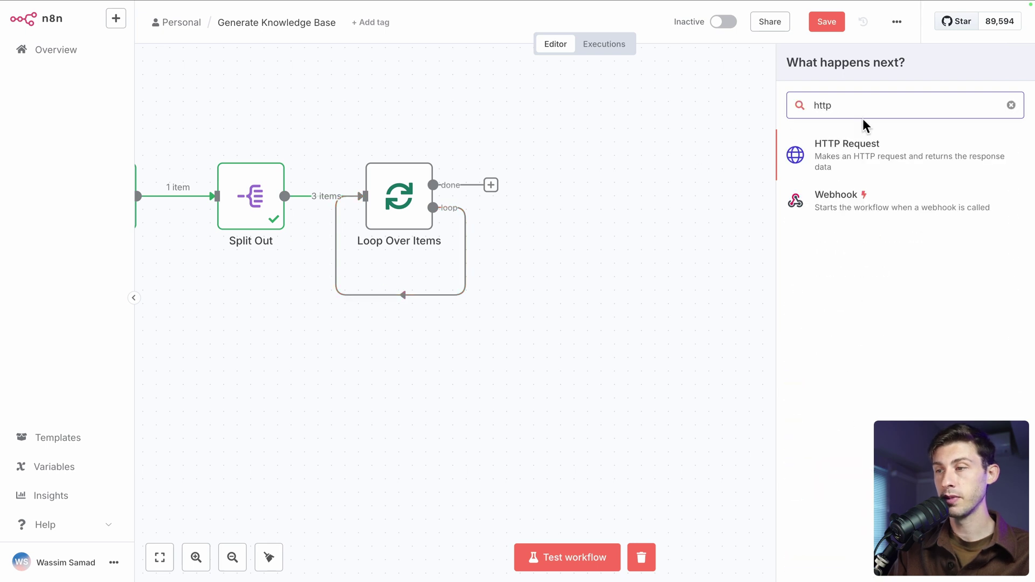
pyautogui.click(865, 155)
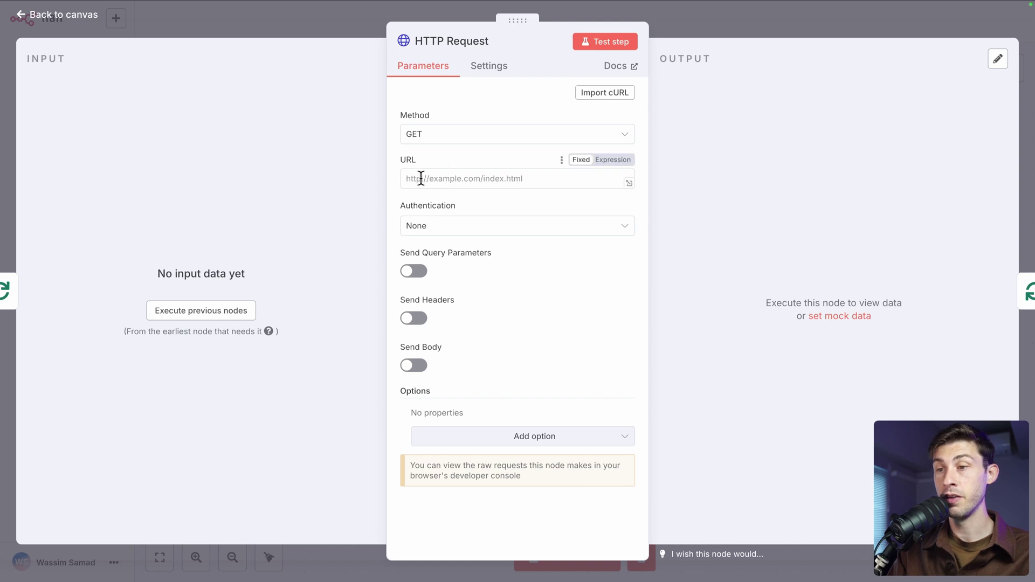
# Execute the previous nodes, map the urls field to the GET request's URL, then test the HTTP Request node and return to the canvas
pyautogui.click(201, 309)
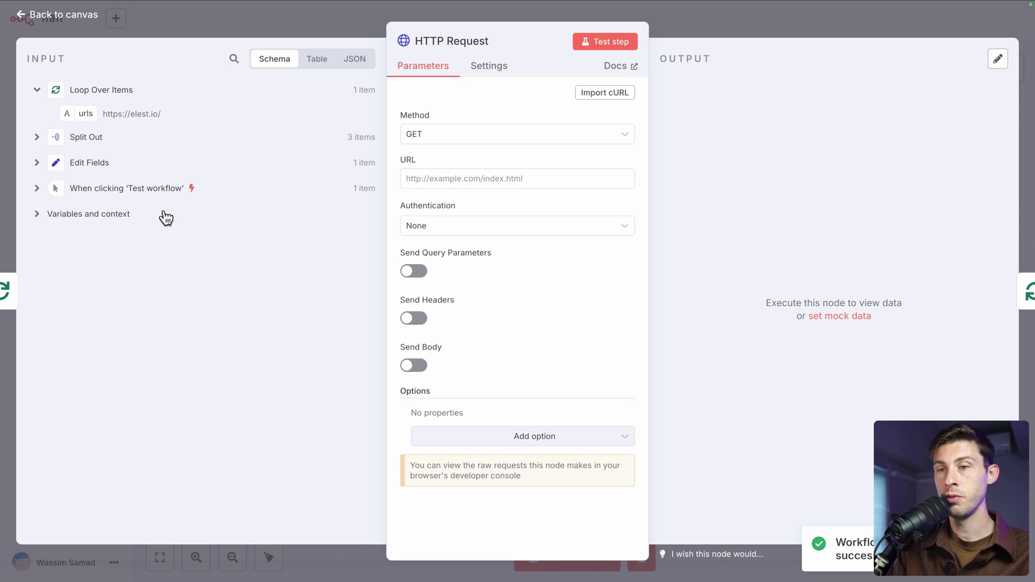
pyautogui.moveTo(83, 113); pyautogui.dragTo(444, 183)
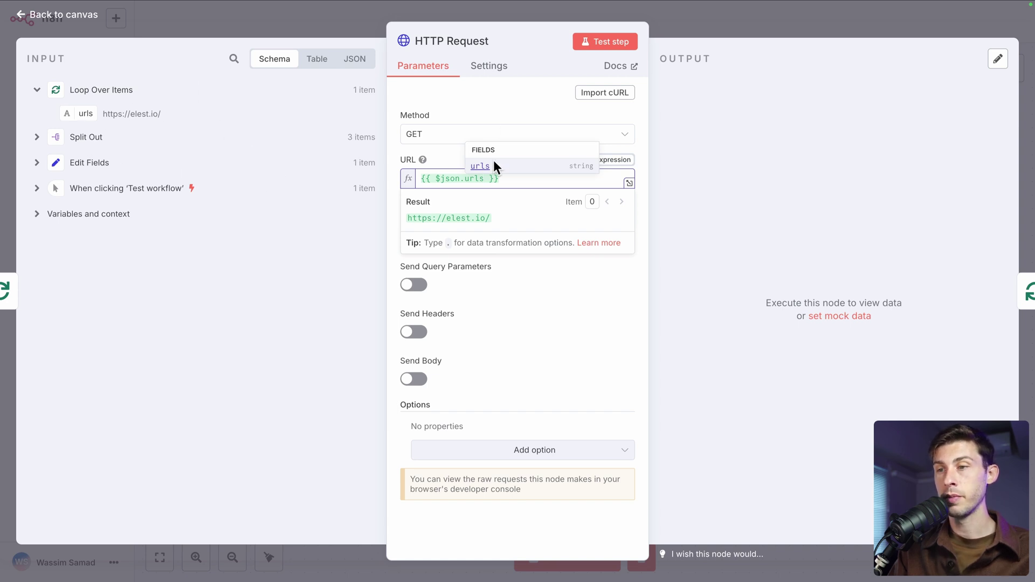
pyautogui.click(600, 42)
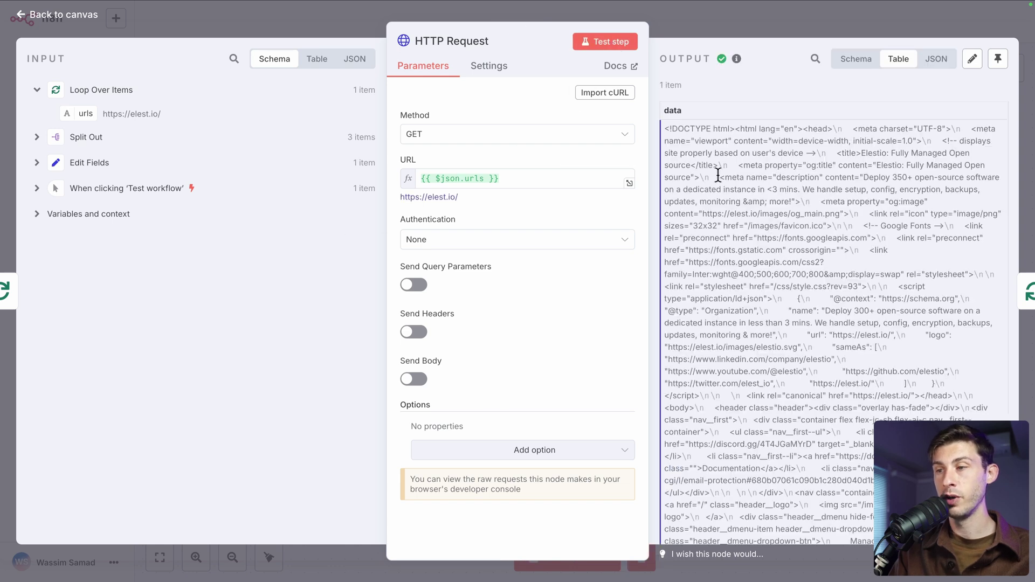
pyautogui.scroll(-15, 811, 352)
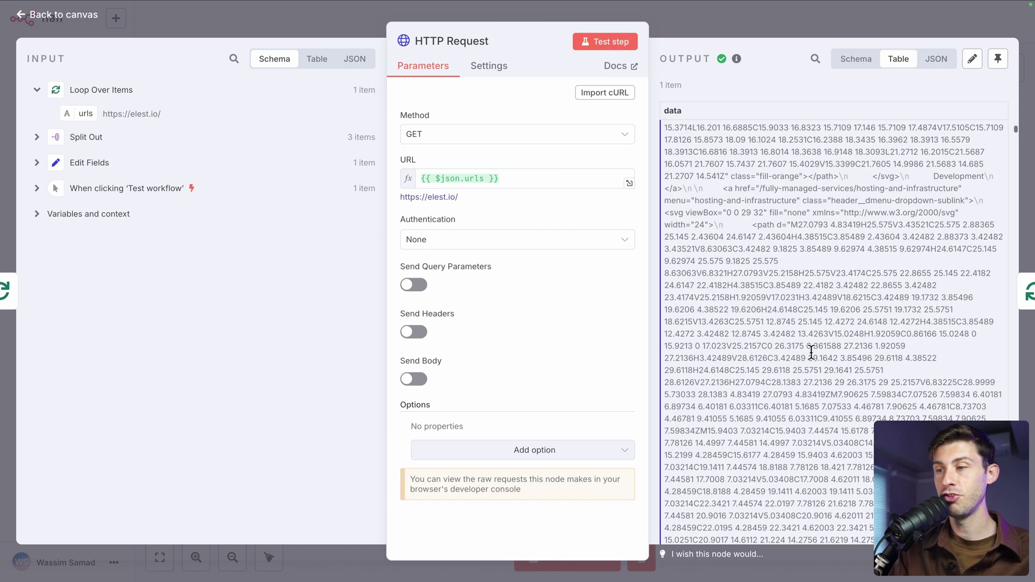
pyautogui.scroll(-10, 811, 351)
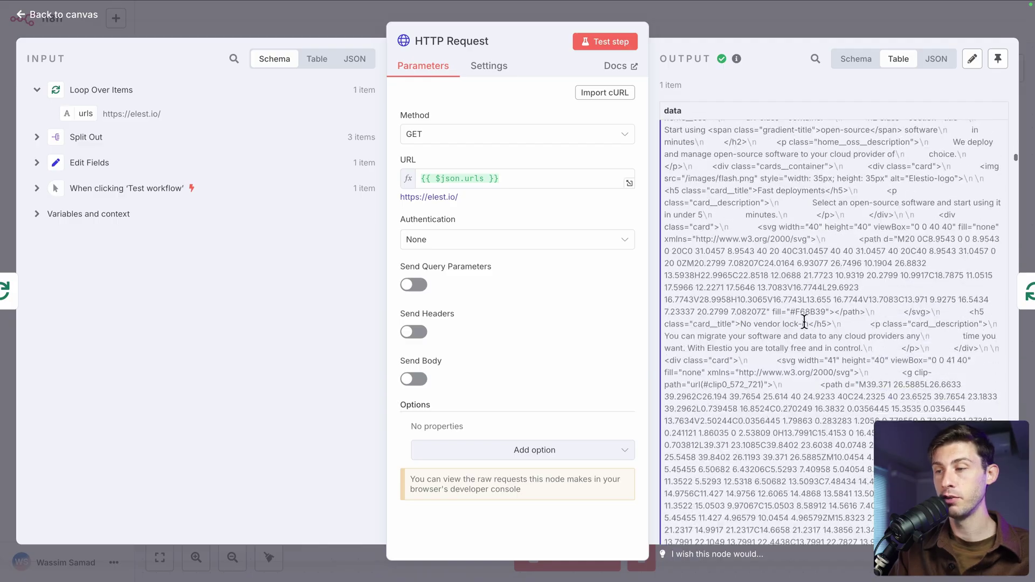
pyautogui.press('Escape')
# Add an HTML node with the Extract HTML Content action after HTTP Request, inside the loop
pyautogui.click(461, 351)
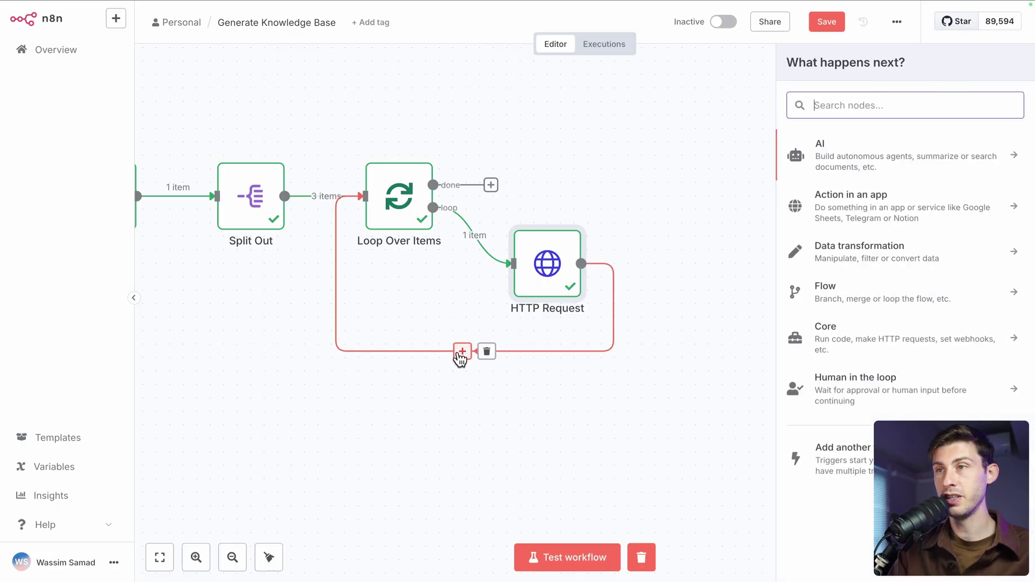
pyautogui.write('html')
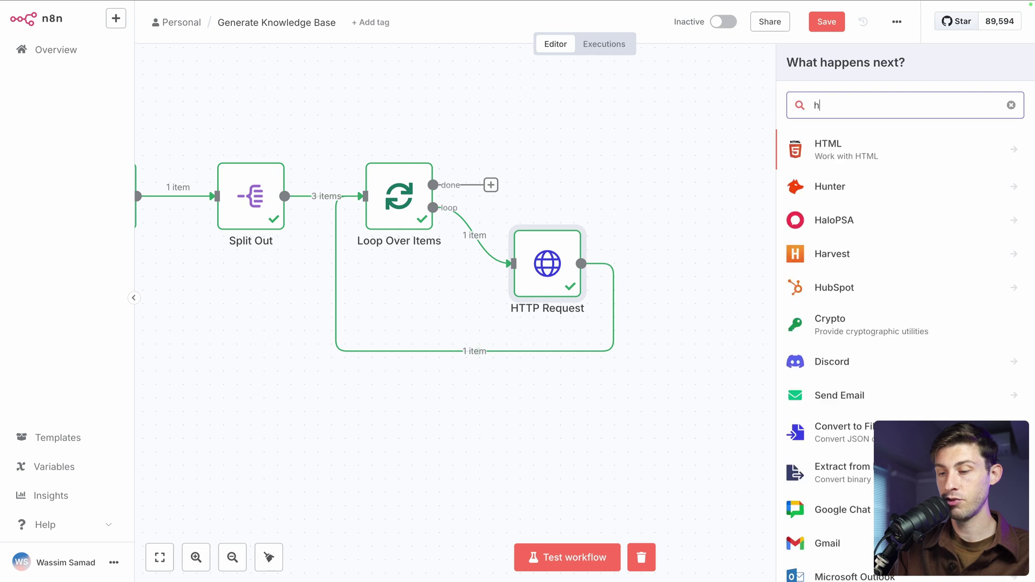
pyautogui.click(876, 150)
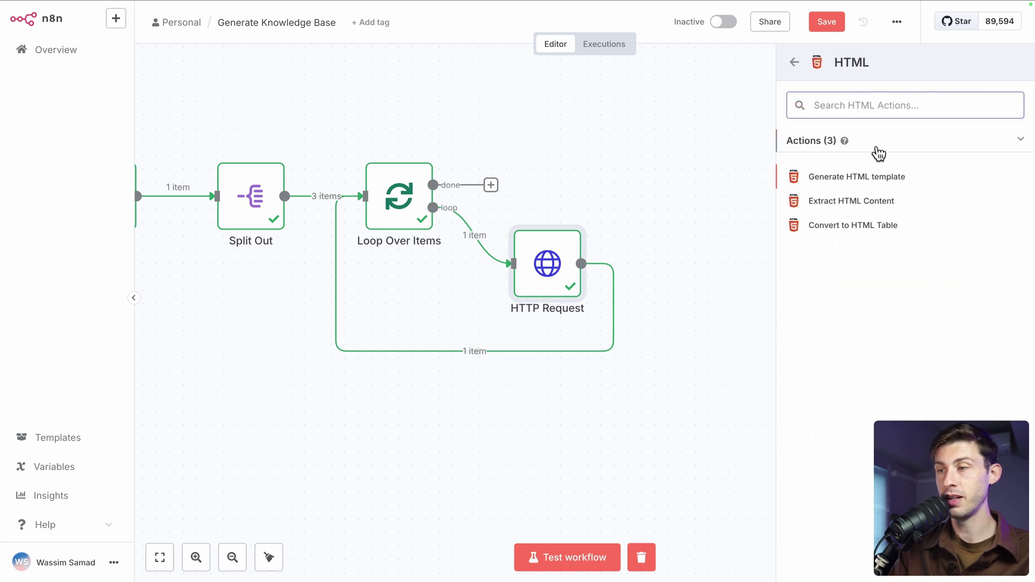
pyautogui.click(877, 203)
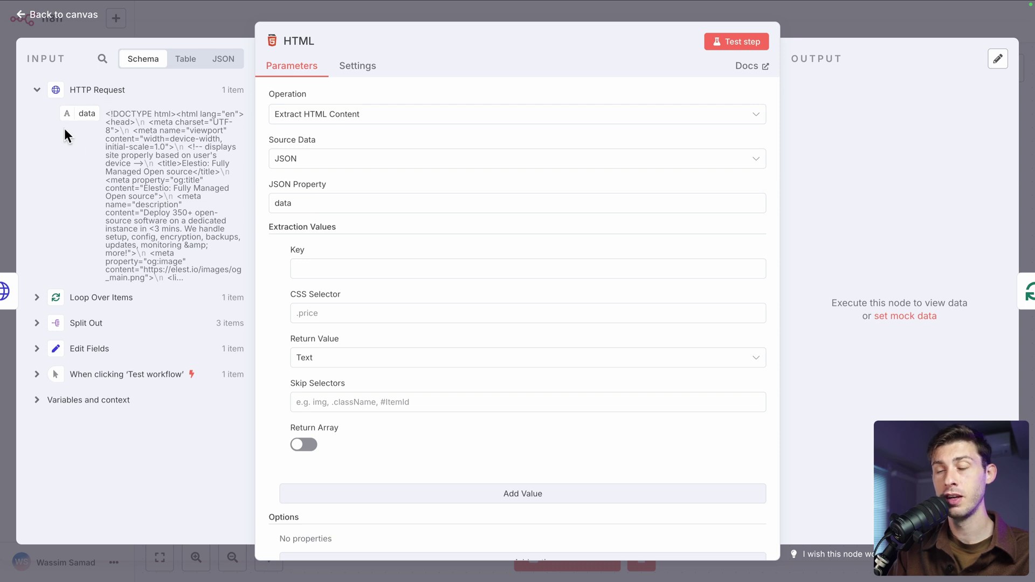
# Define the extraction value with key "text" and CSS selector "h1, h2, h3, h4, h5, p", and enable Return Array
pyautogui.click(346, 273)
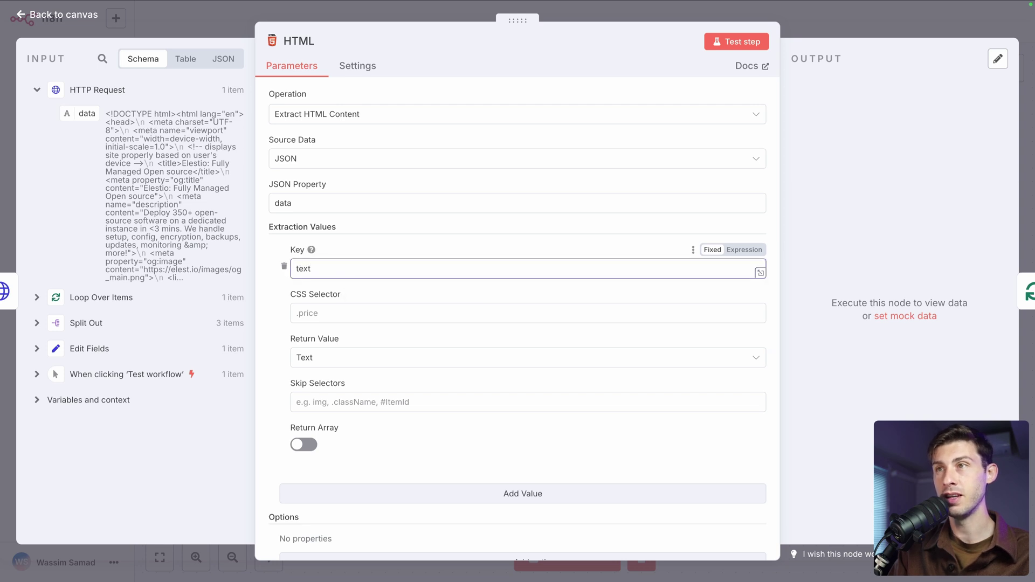
pyautogui.click(367, 311)
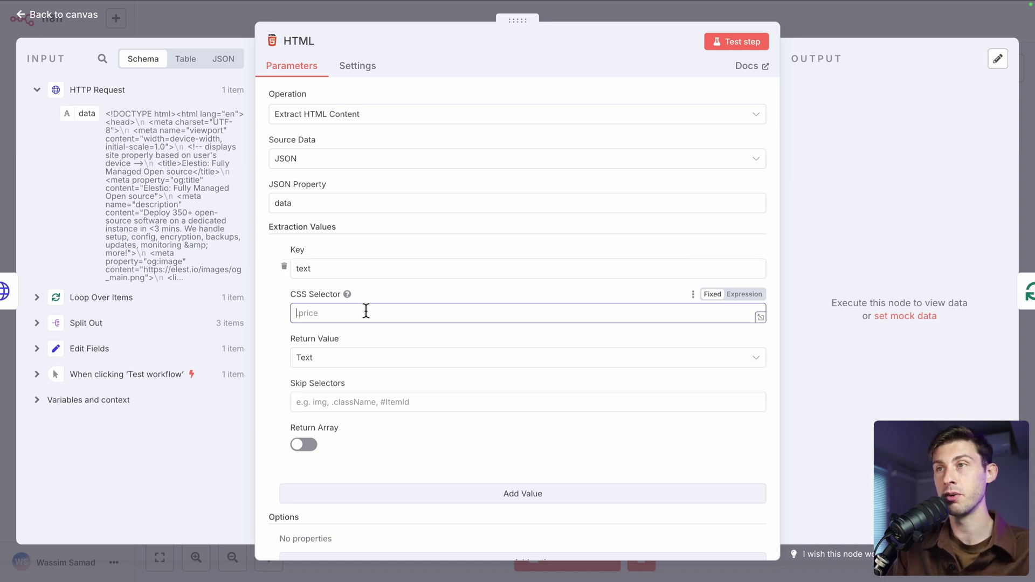
pyautogui.write('h1, h2, h3, h4, h5, p')
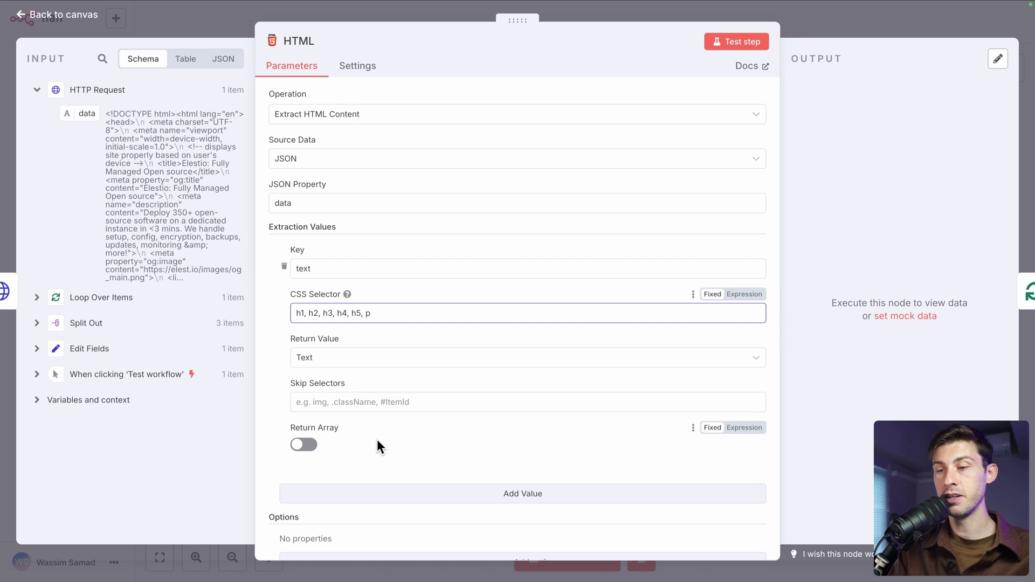
pyautogui.click(302, 449)
pyautogui.scroll(-1, 389, 439)
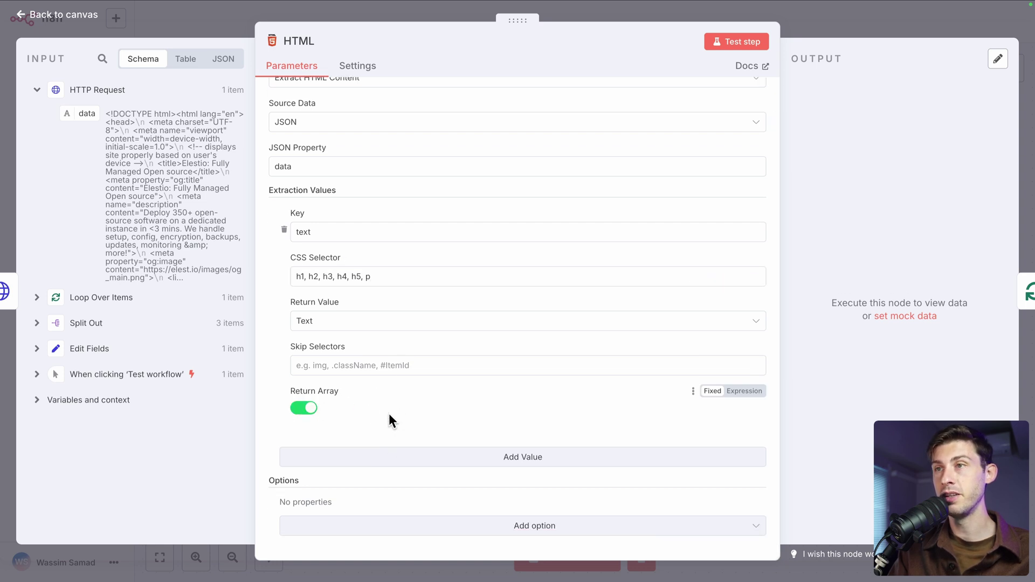
# Test the HTML node, review the extracted text items and return to the canvas
pyautogui.click(735, 41)
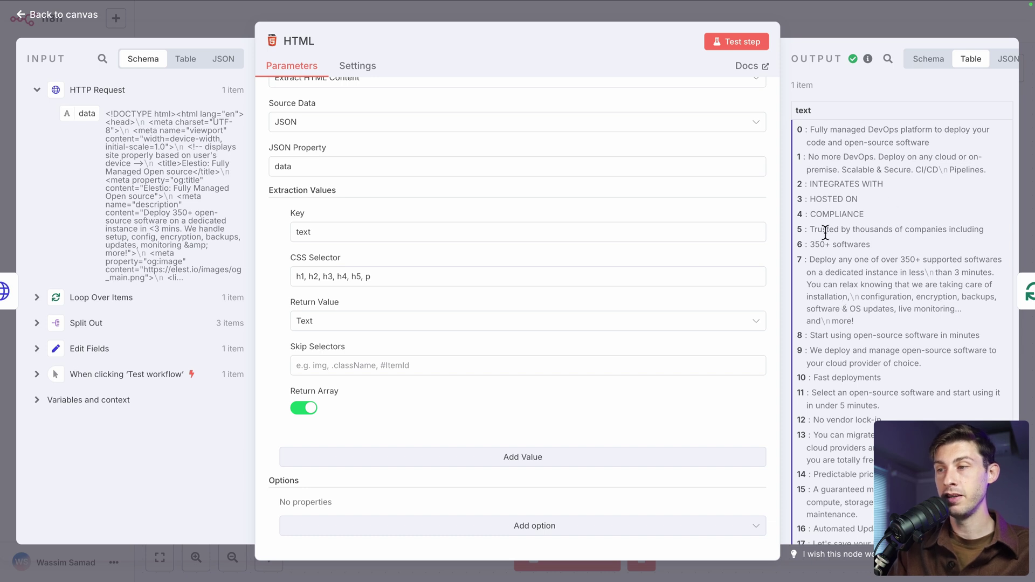
pyautogui.scroll(-3, 827, 255)
pyautogui.scroll(-7, 827, 255)
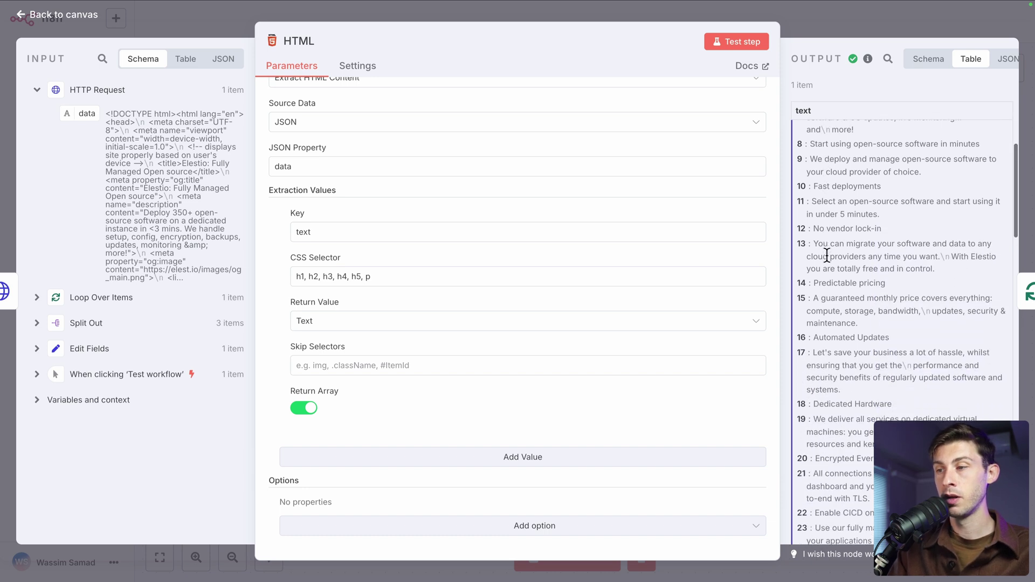
pyautogui.scroll(-10, 827, 255)
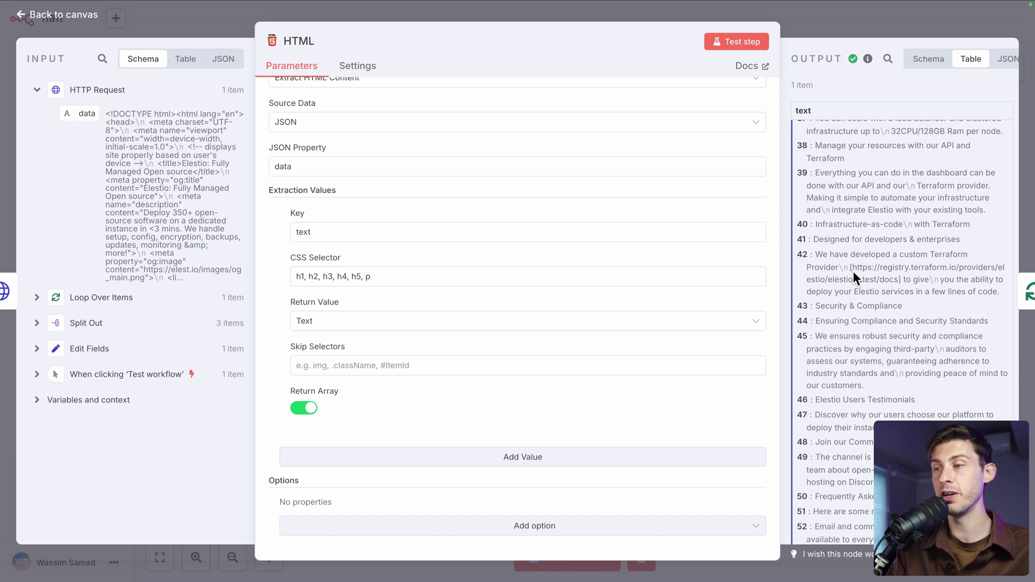
pyautogui.click(830, 25)
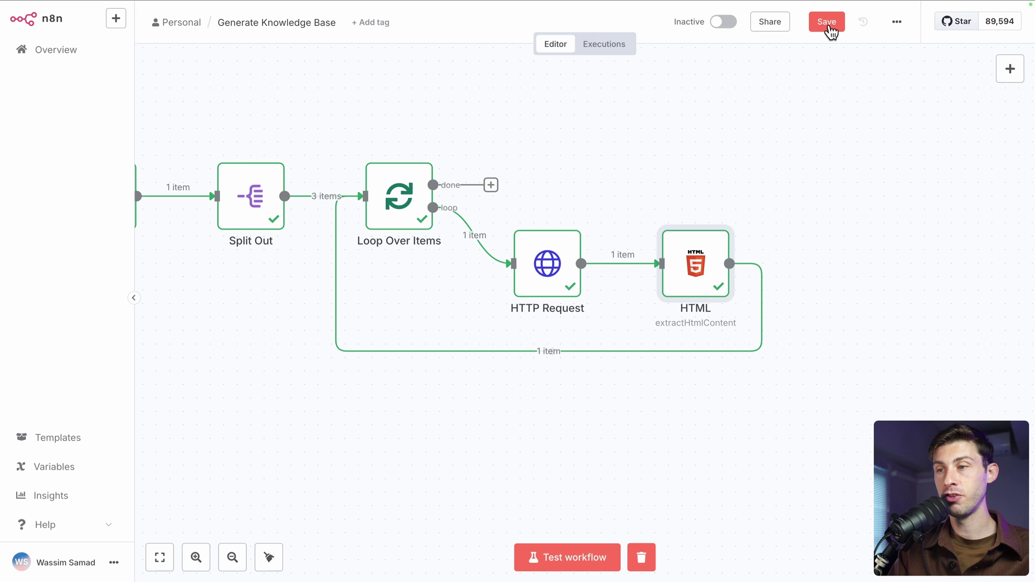
# Add an Aggregate node to the loop's done branch and set it to aggregate All Item Data (Into a Single List)
pyautogui.click(489, 186)
pyautogui.write('aggre')
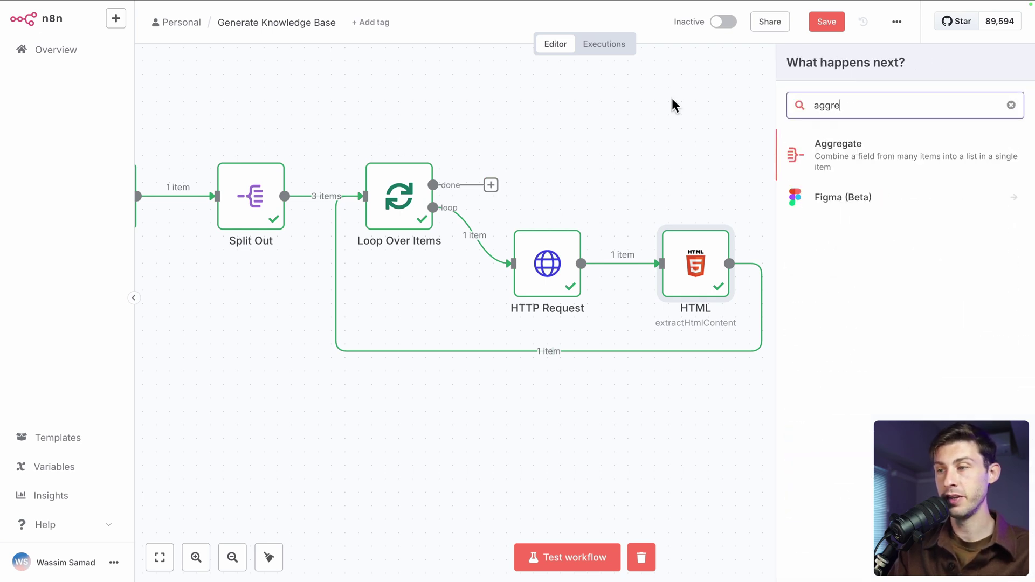
pyautogui.click(836, 154)
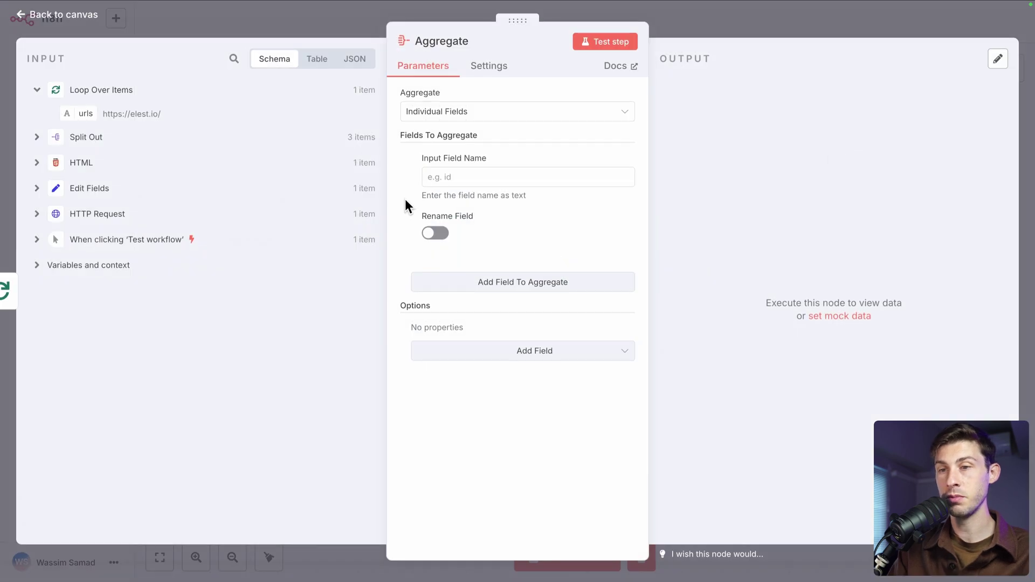
pyautogui.click(455, 112)
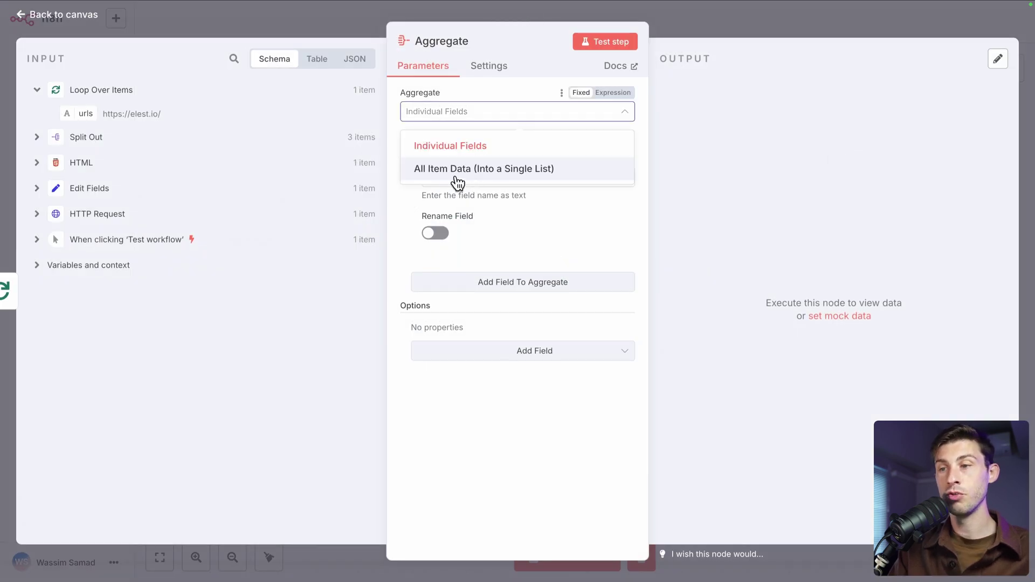
pyautogui.click(477, 172)
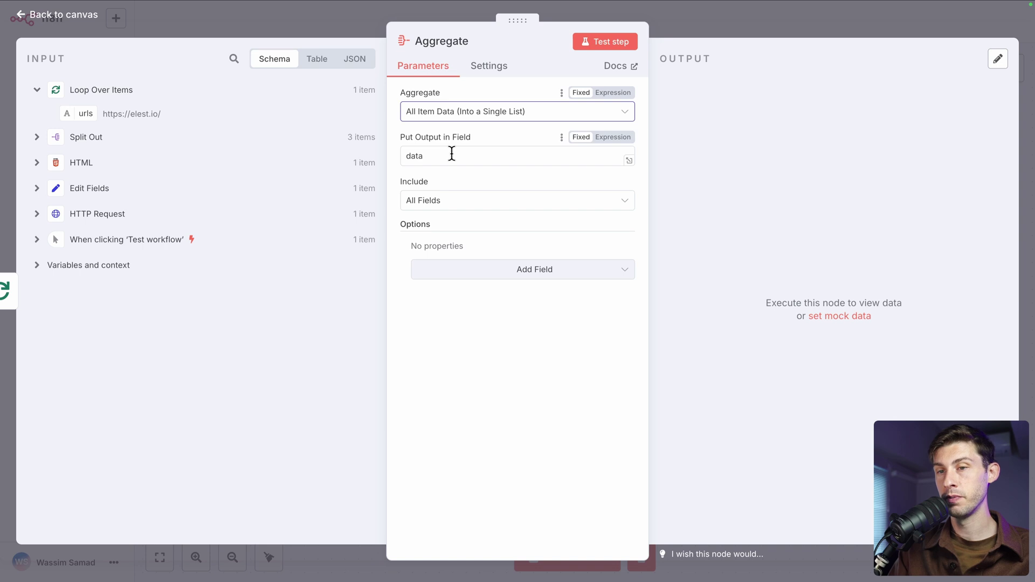
# Test the Aggregate node, review the combined output data and return to the canvas
pyautogui.click(604, 42)
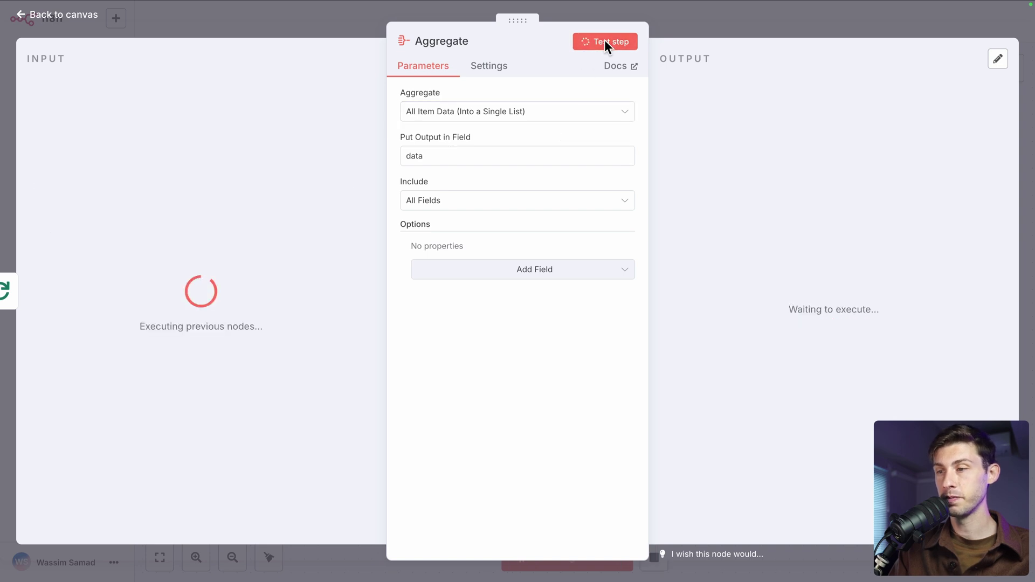
pyautogui.scroll(-3, 723, 231)
pyautogui.scroll(-20, 723, 231)
pyautogui.scroll(-15, 723, 232)
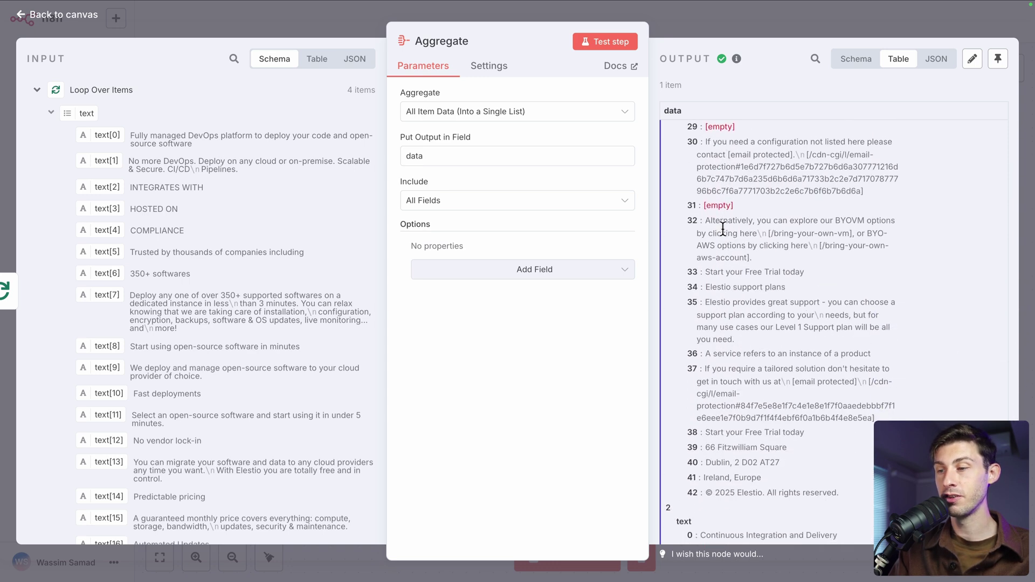
pyautogui.click(786, 30)
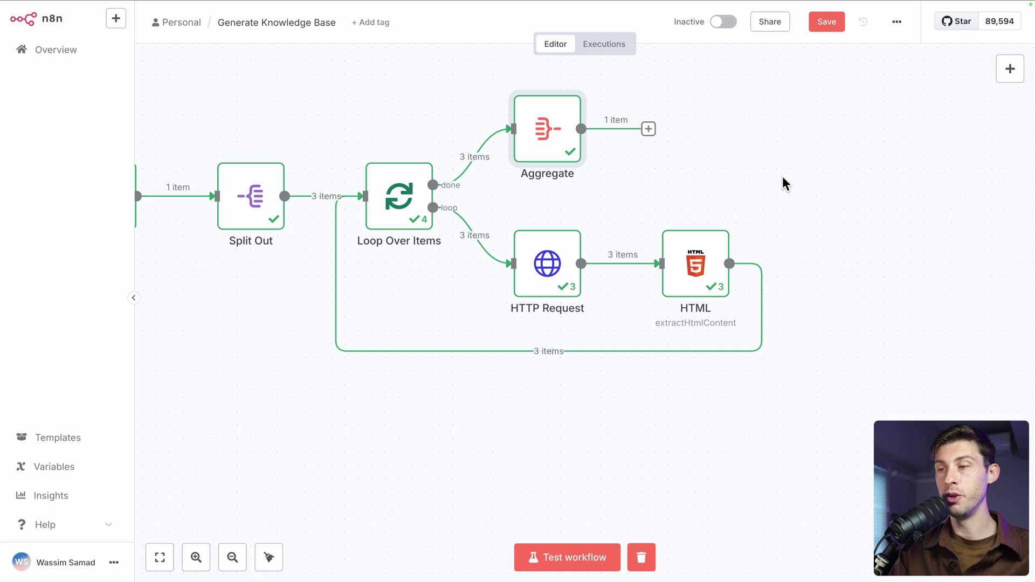
# Add a Qdrant Vector Store node with the "Add documents to vector store" action after Aggregate, glancing through the Qdrant website before choosing the action
pyautogui.hscroll(10, 782, 176)
pyautogui.scroll(4, 782, 176)
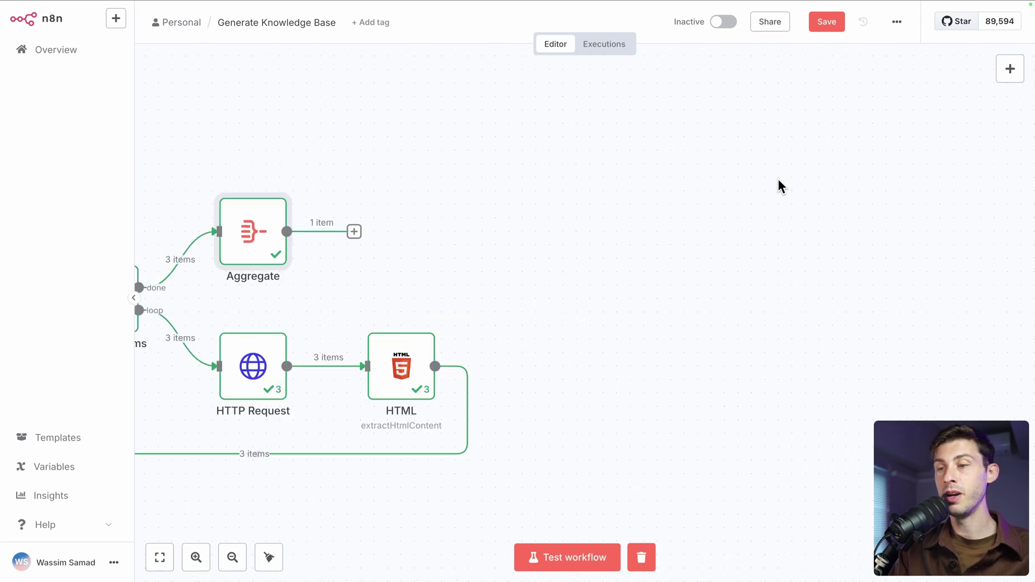
pyautogui.click(354, 231)
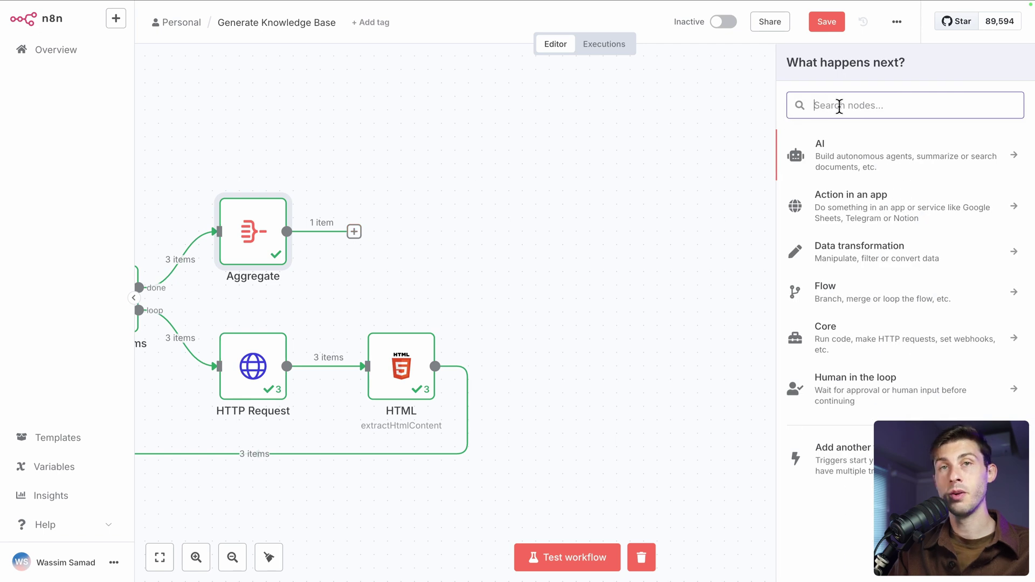
pyautogui.write('v')
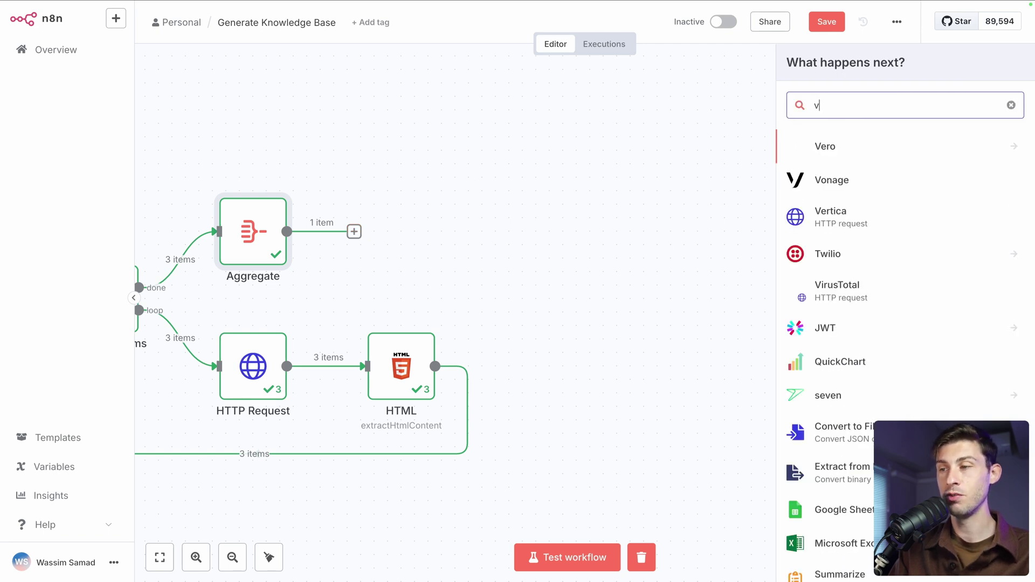
pyautogui.write('ector')
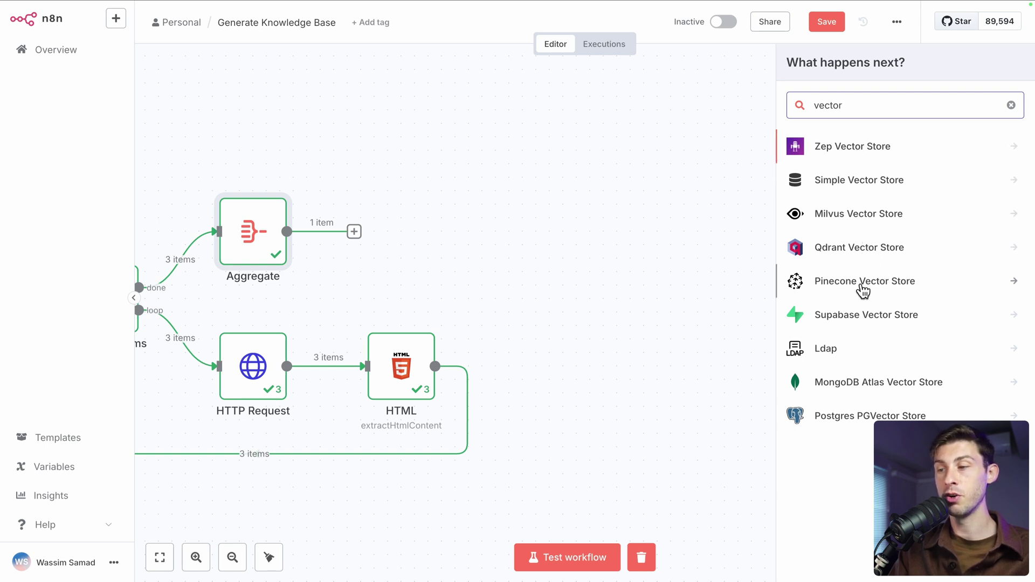
pyautogui.click(845, 252)
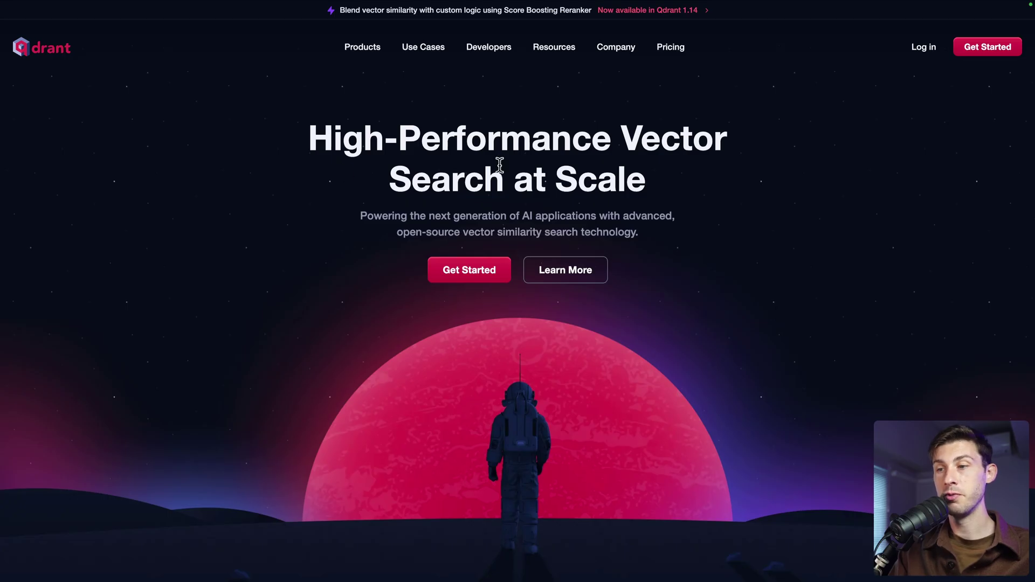
pyautogui.scroll(-6, 597, 180)
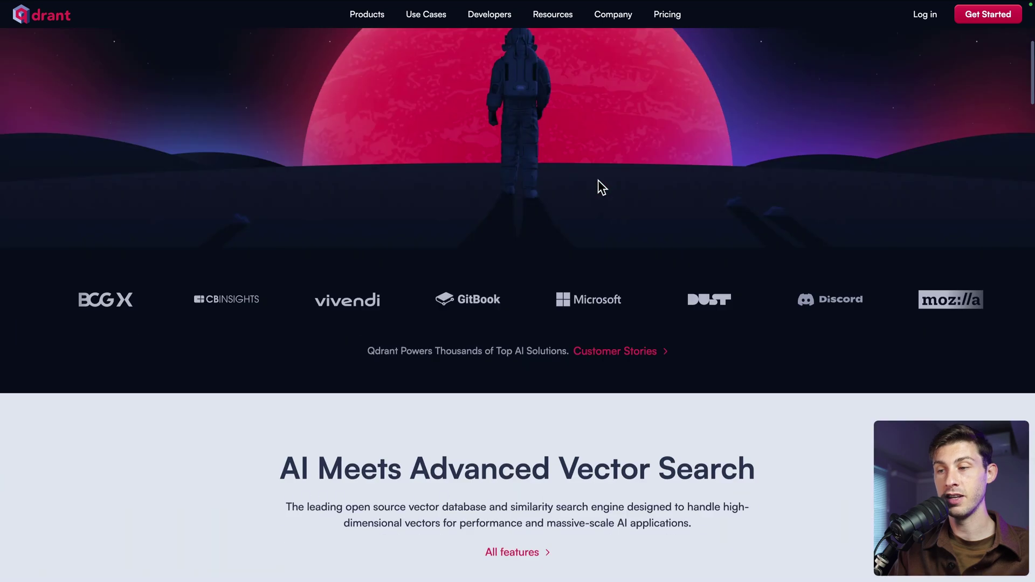
pyautogui.scroll(-6, 597, 181)
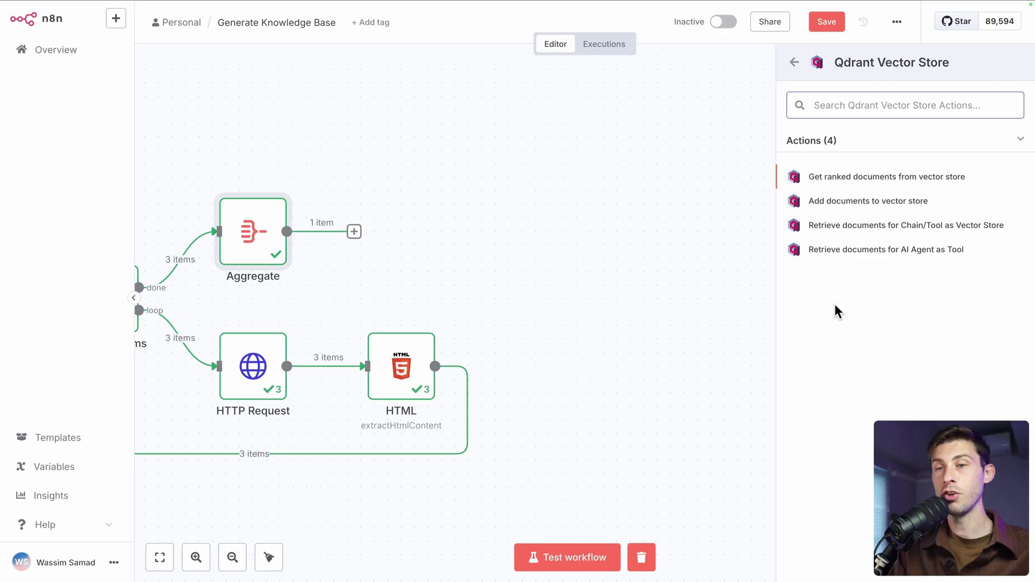
pyautogui.click(838, 209)
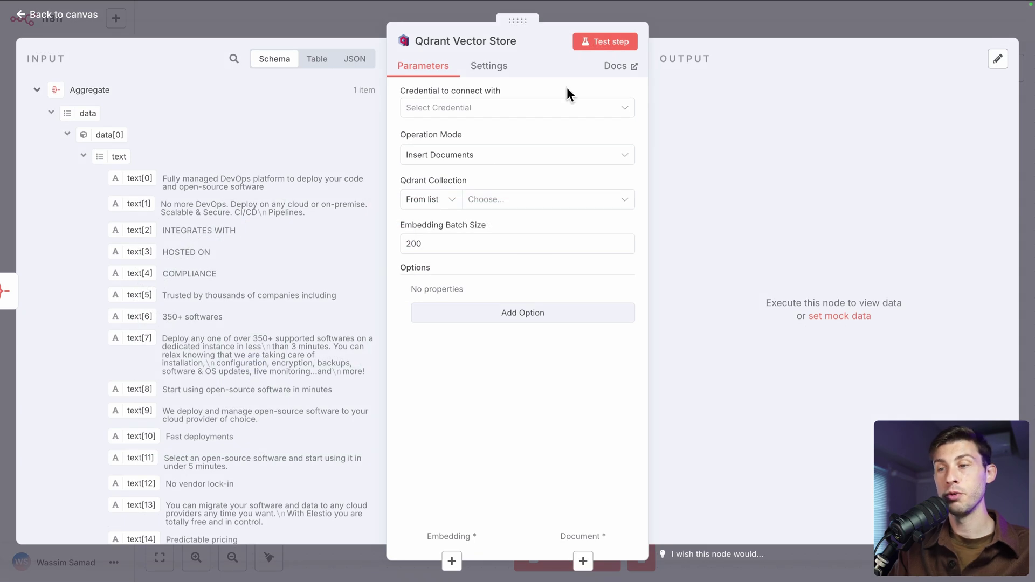
# Start a new credential for the Qdrant Vector Store node and look over the plans on the Qdrant pricing page
pyautogui.click(545, 108)
pyautogui.click(486, 142)
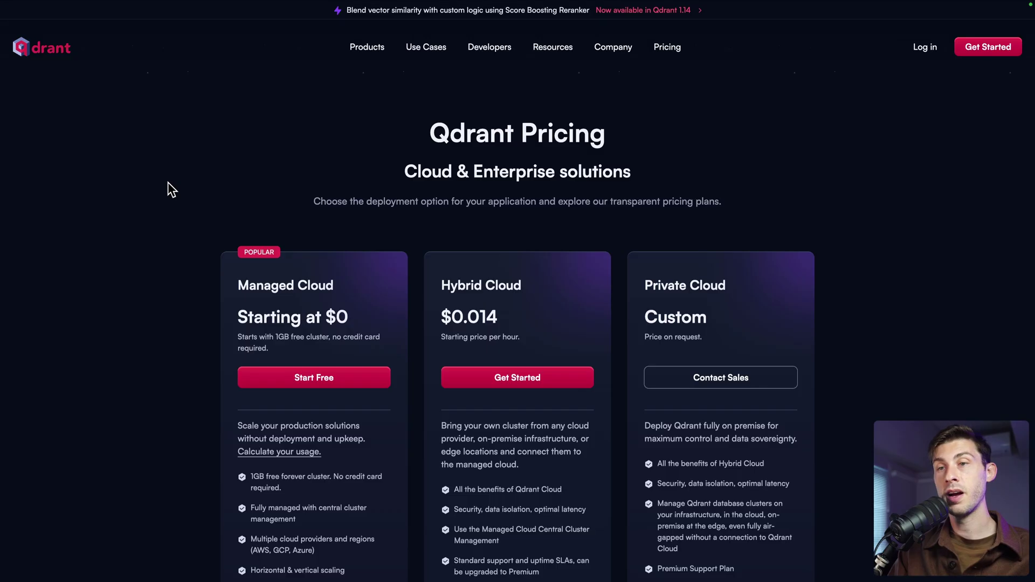
pyautogui.scroll(-4, 169, 182)
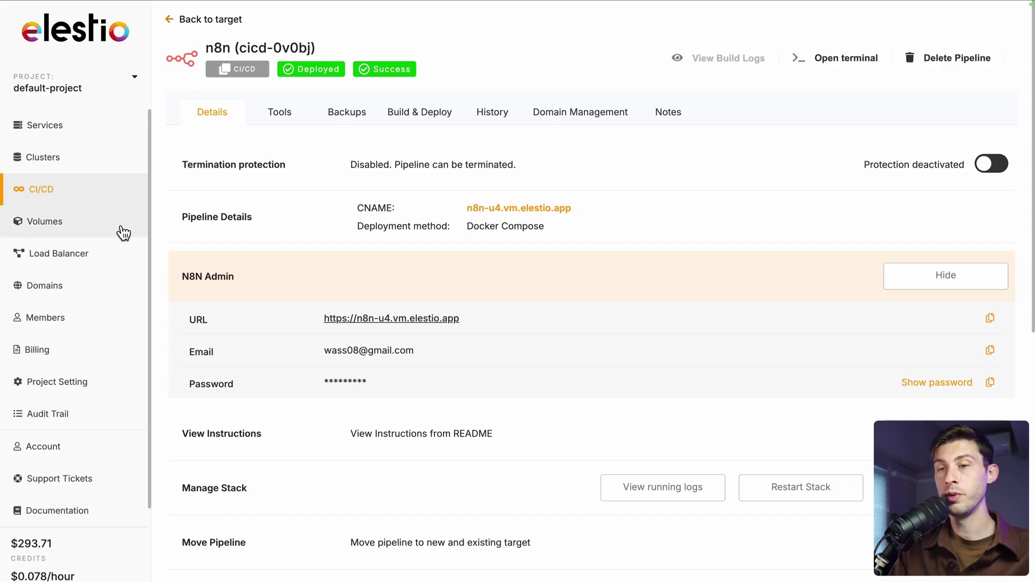
# In Elestio, start a new CI/CD pipeline on target cicd-0v0bj using Docker compose and the Qdrant template
pyautogui.click(67, 200)
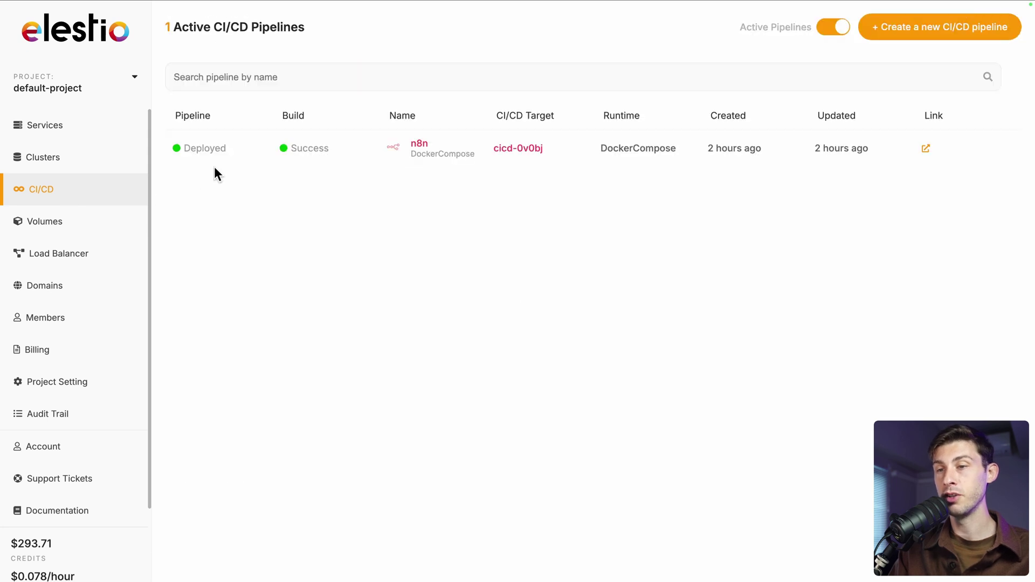
pyautogui.click(234, 149)
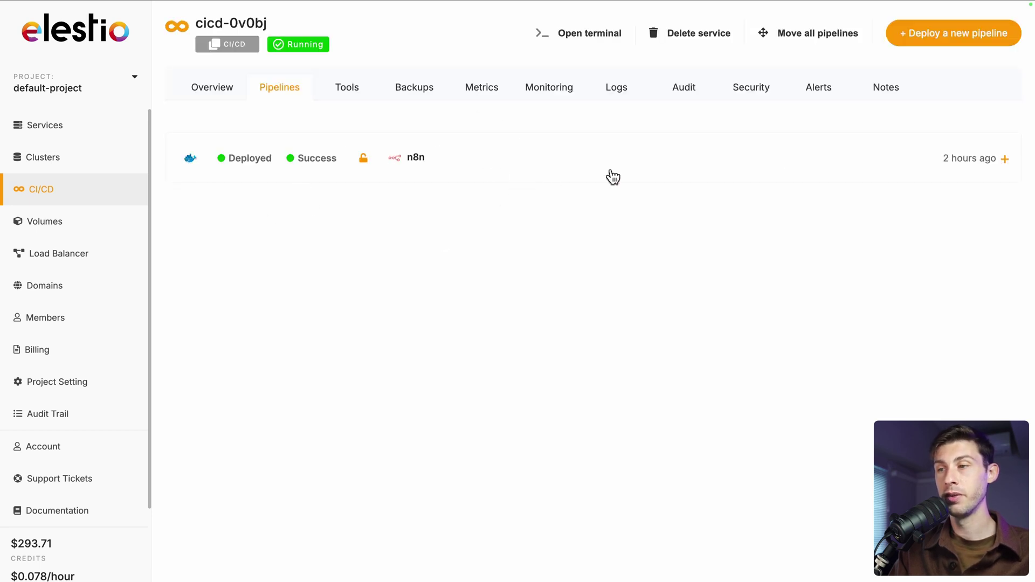
pyautogui.click(921, 39)
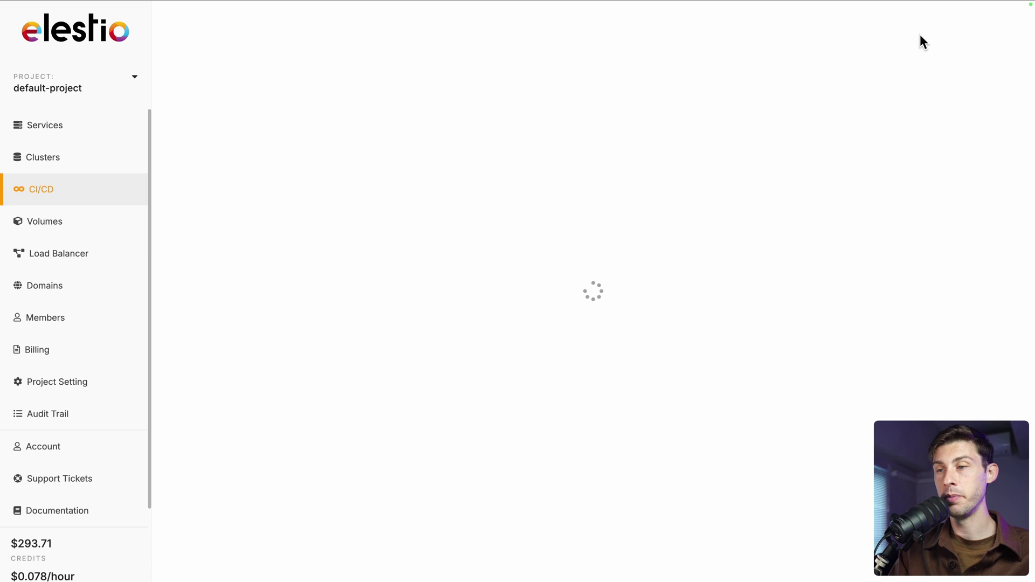
pyautogui.click(811, 216)
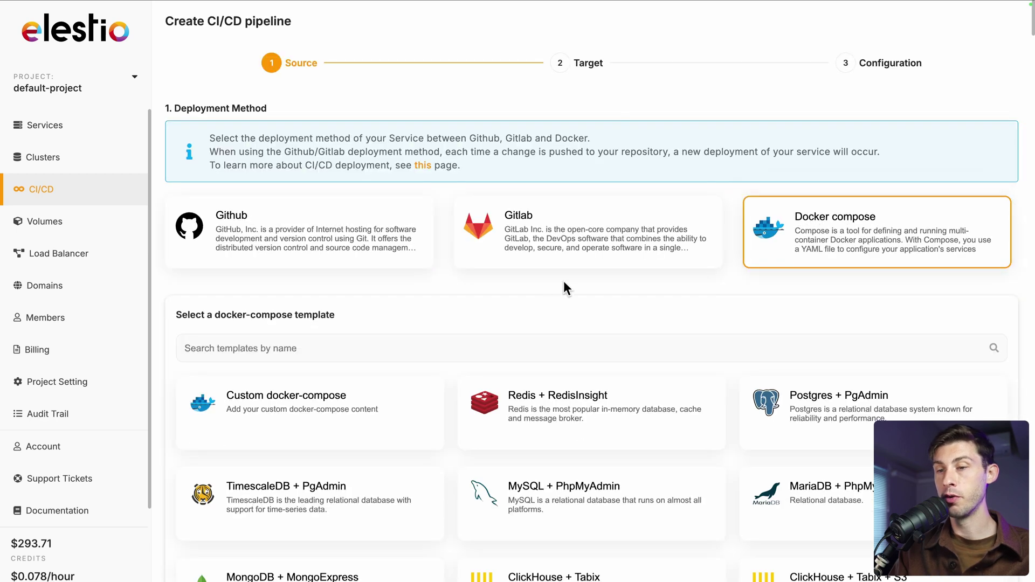
pyautogui.write('qdr')
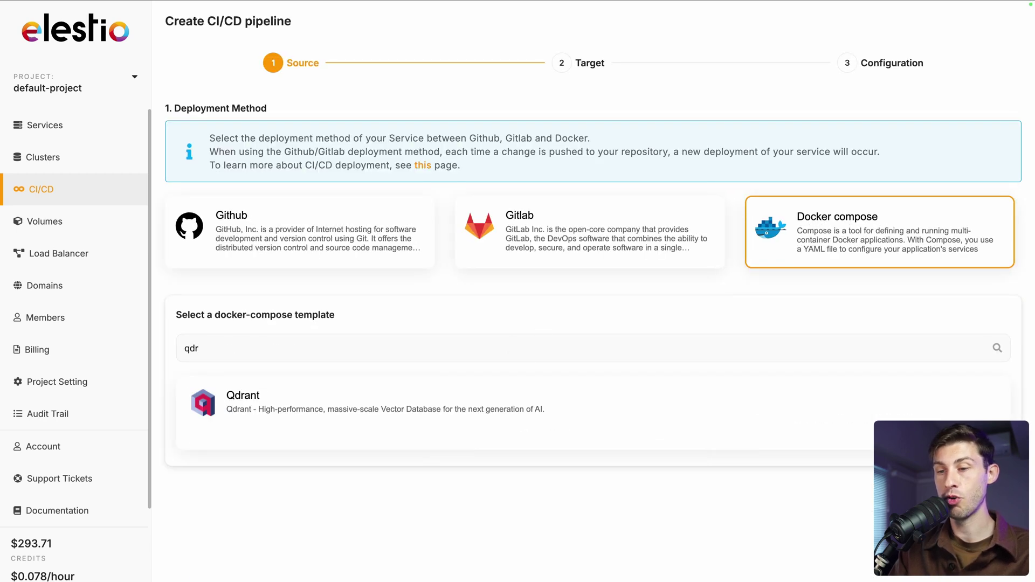
pyautogui.moveTo(612, 428)
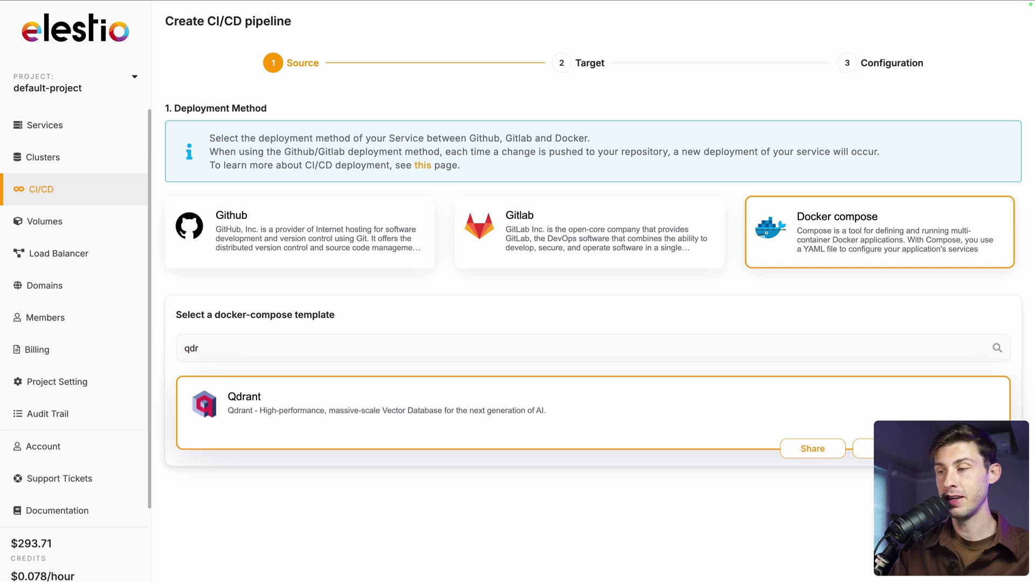
pyautogui.click(889, 448)
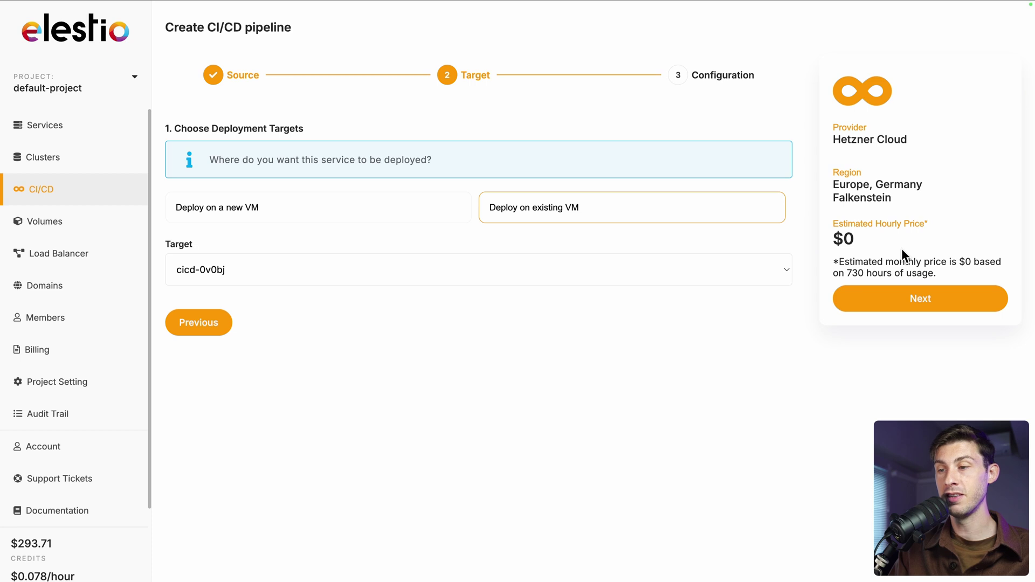
# Keep the existing VM cicd-0v0bj as the deployment target, review the Docker compose configuration and create the qdrant-demo pipeline
pyautogui.click(913, 307)
pyautogui.scroll(-1, 912, 308)
pyautogui.scroll(1, 912, 304)
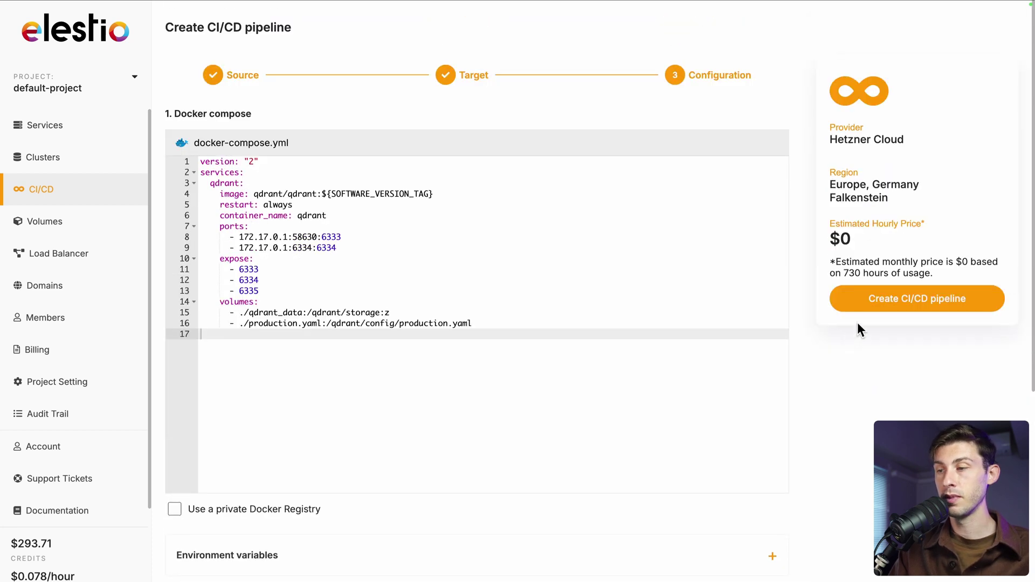
pyautogui.click(886, 300)
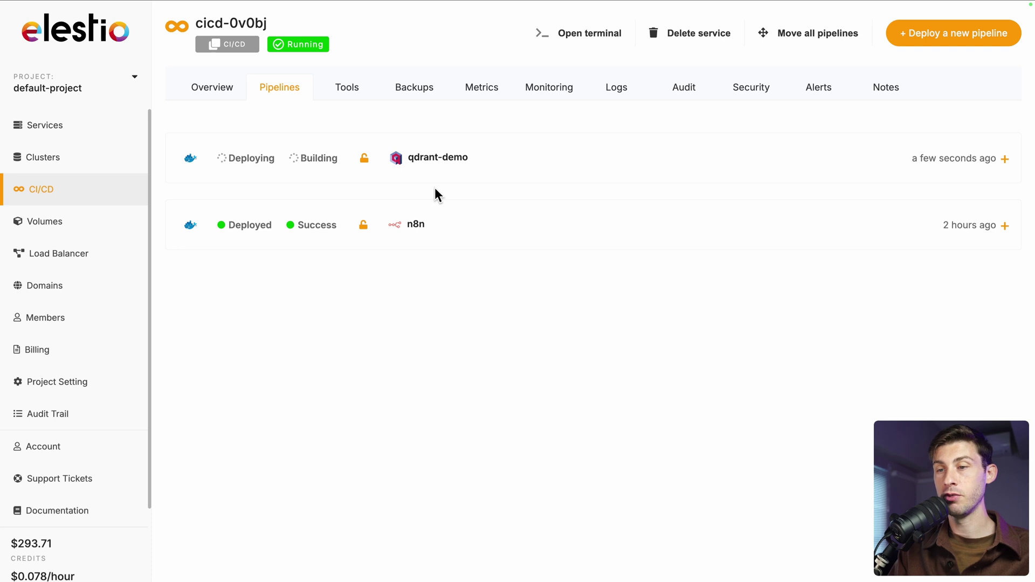
# Open the qdrant-demo pipeline details, copy the Qdrant Dashboard password and open the dashboard URL
pyautogui.click(497, 164)
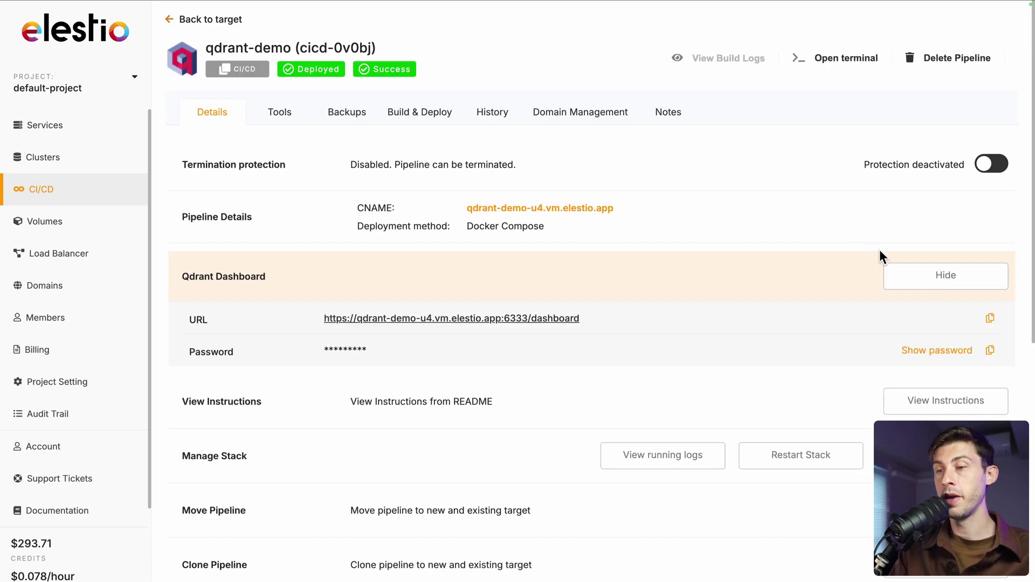
pyautogui.click(991, 352)
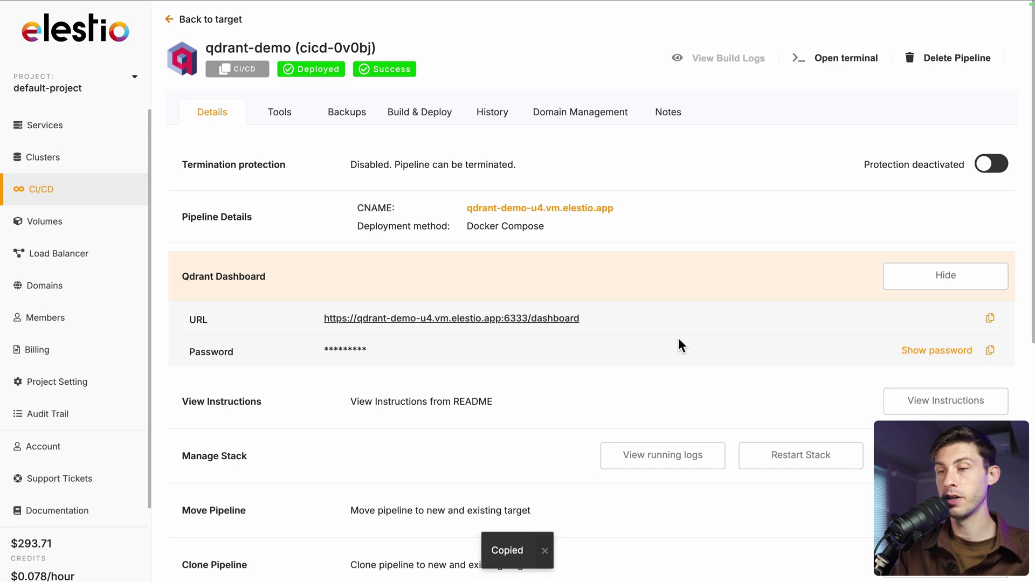
pyautogui.click(378, 319)
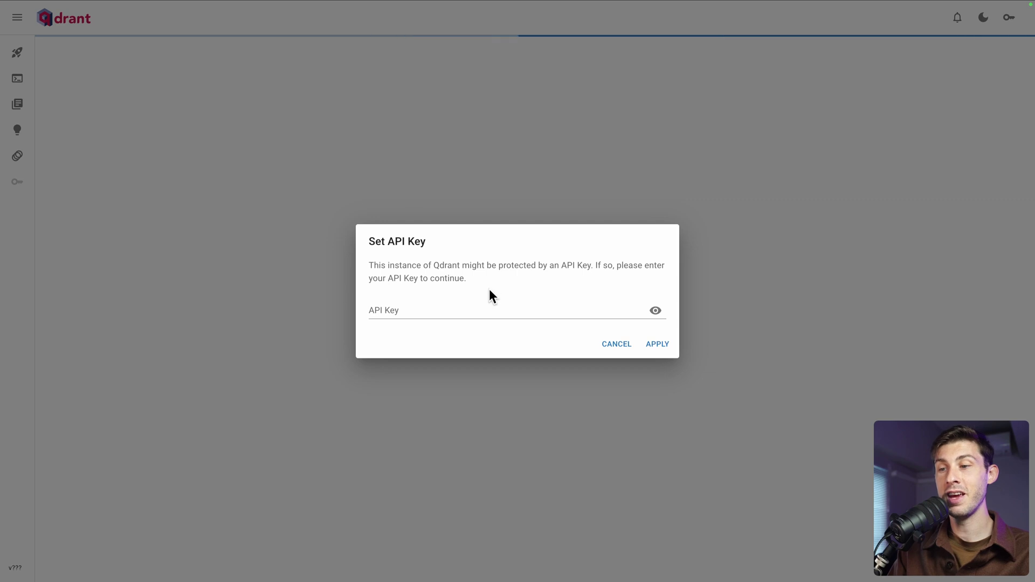
# Paste the copied API key to unlock the Qdrant dashboard and view its Collections page
pyautogui.click(486, 308)
pyautogui.hotkey('ctrl', 'v')
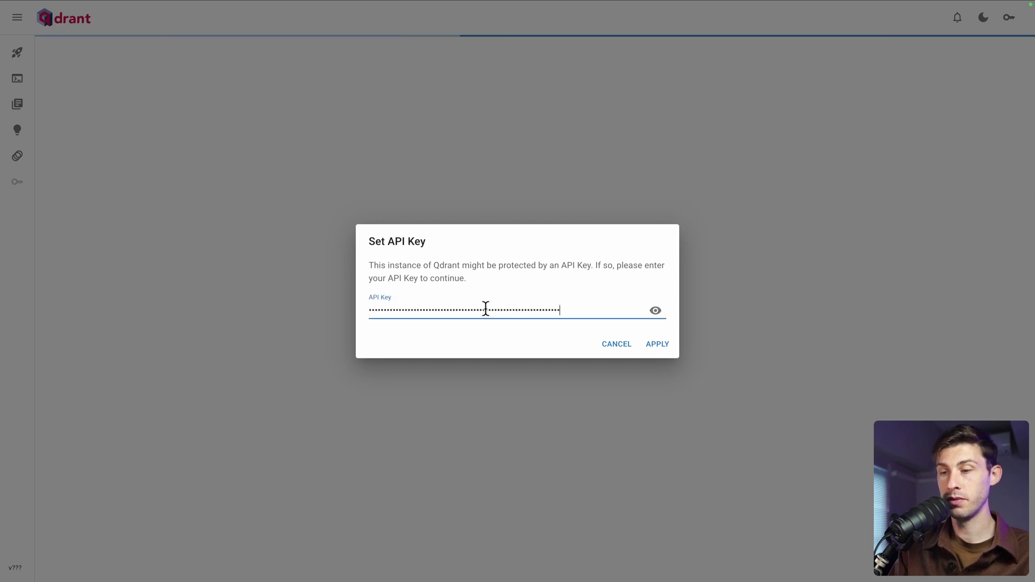
pyautogui.click(659, 345)
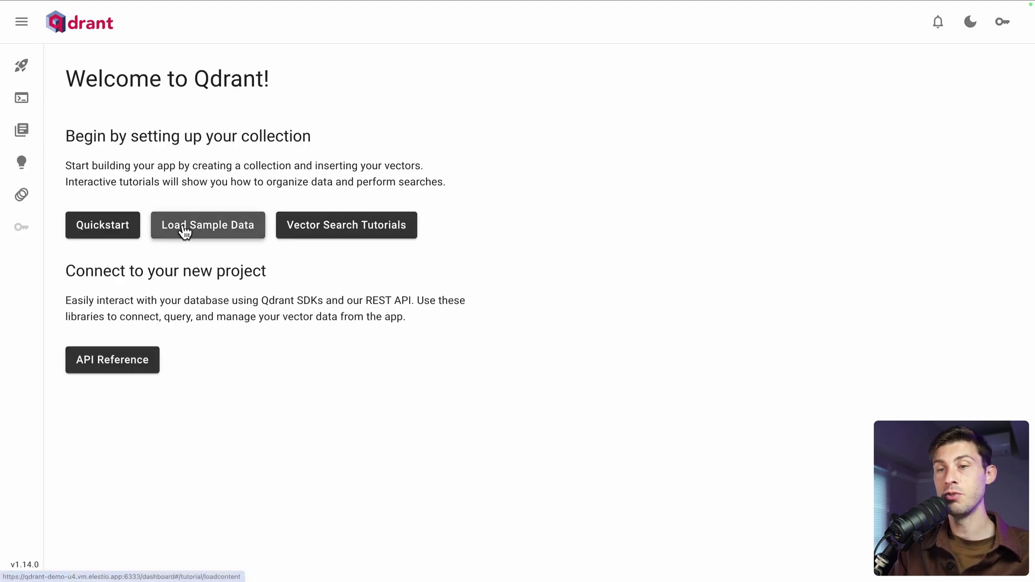
pyautogui.click(21, 130)
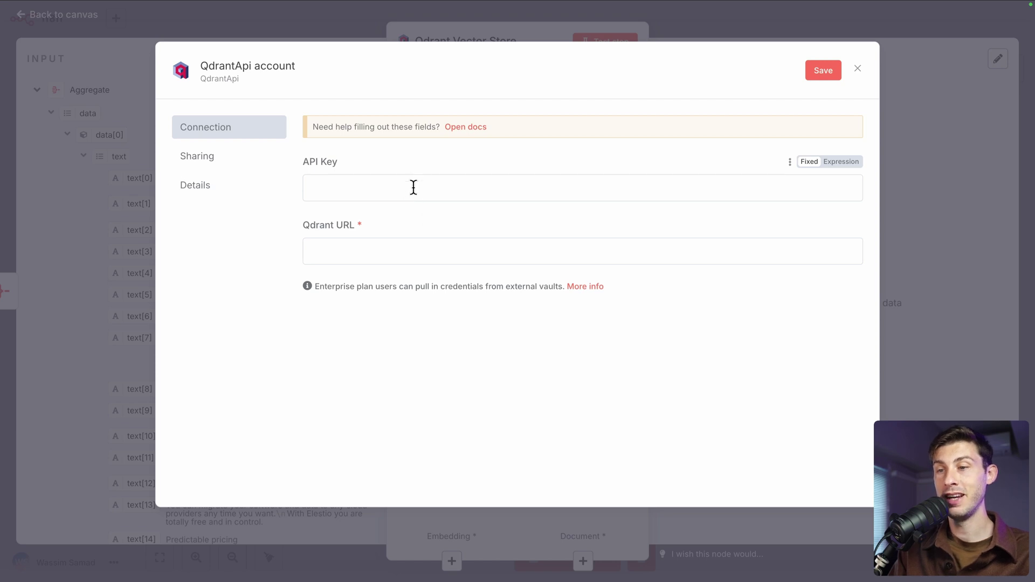
pyautogui.click(414, 188)
pyautogui.hotkey('ctrl', 'v')
pyautogui.click(428, 160)
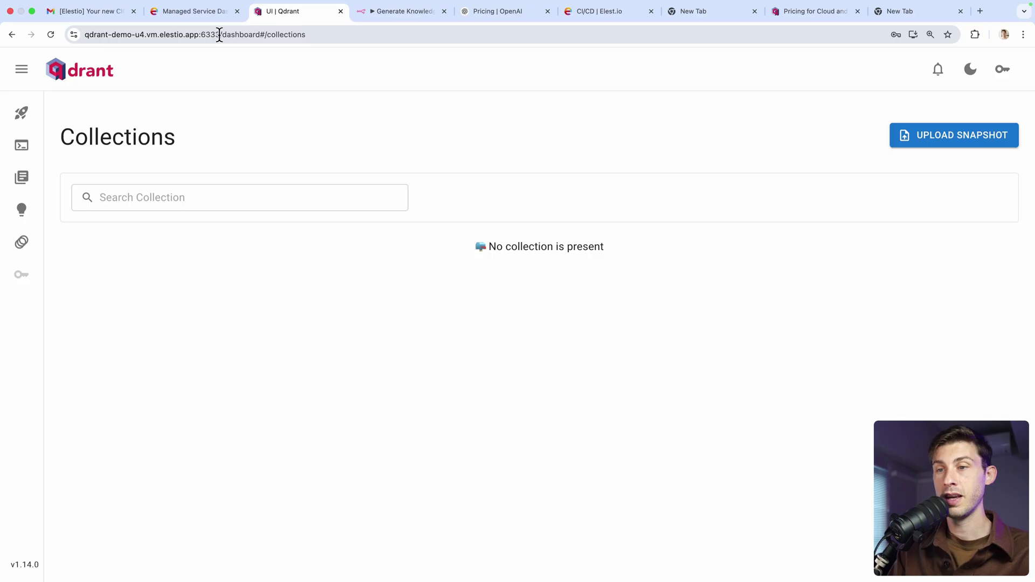
pyautogui.moveTo(220, 34); pyautogui.dragTo(176, 34)
pyautogui.moveTo(82, 35); pyautogui.dragTo(82, 35)
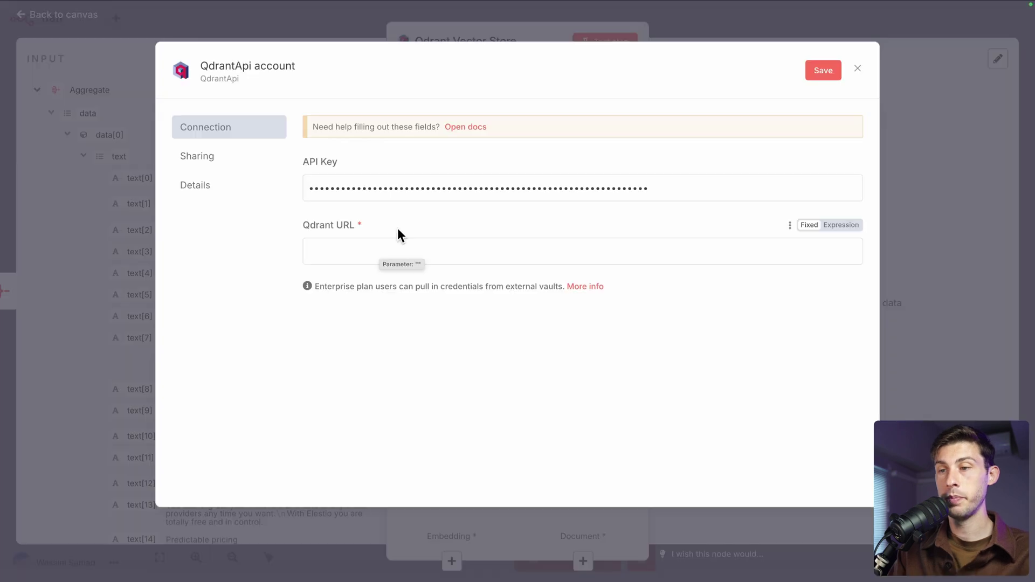
pyautogui.click(393, 248)
pyautogui.press('super+v')
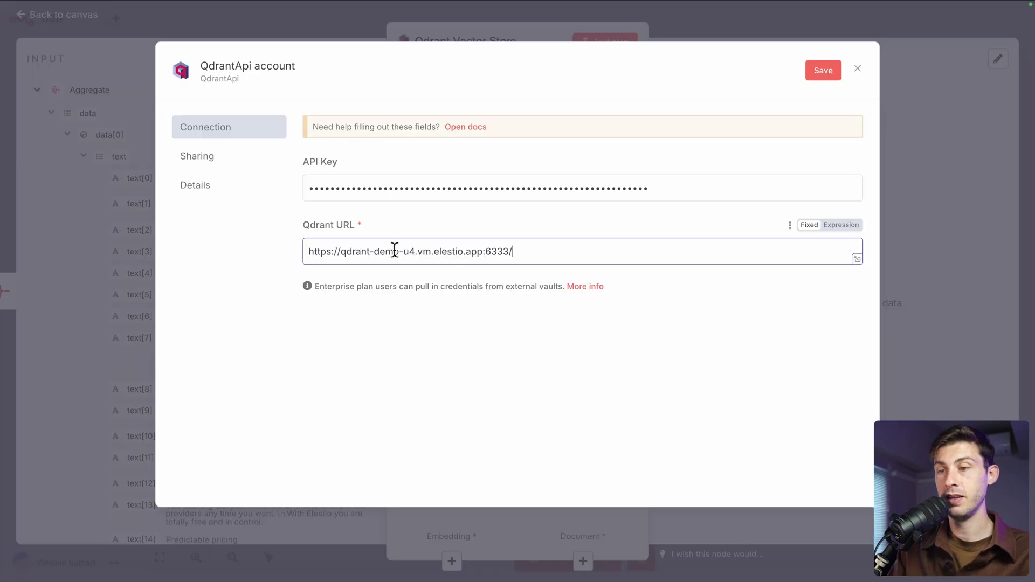
pyautogui.click(814, 71)
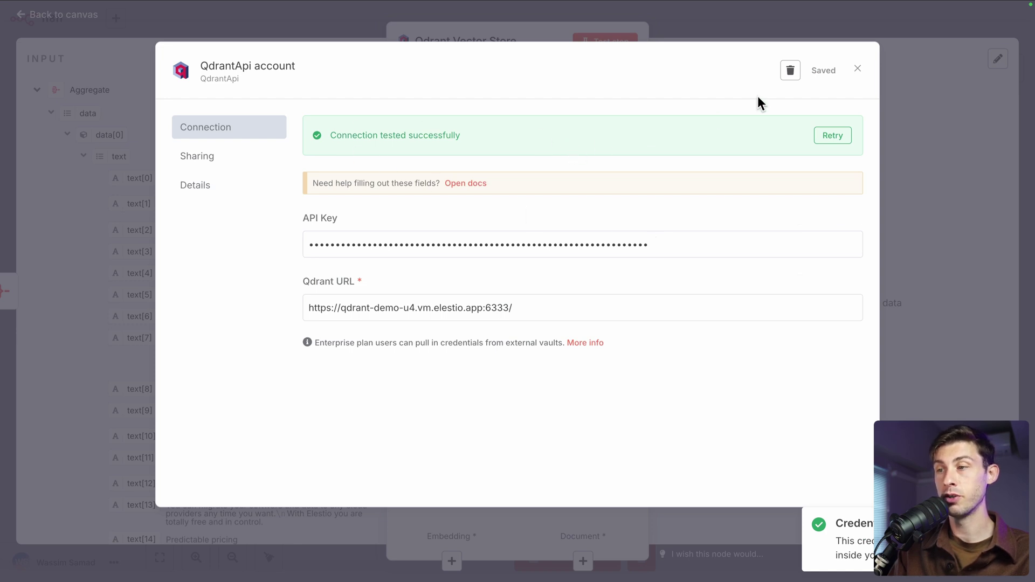
pyautogui.click(857, 69)
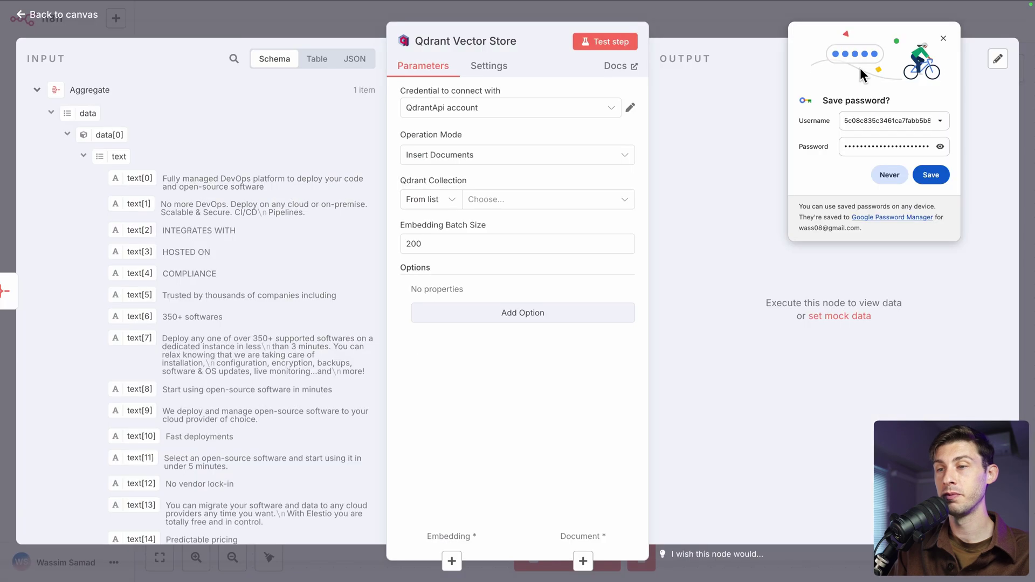
# Specify the Qdrant collection by ID as elestio in the Qdrant Vector Store node and return to the canvas
pyautogui.click(519, 203)
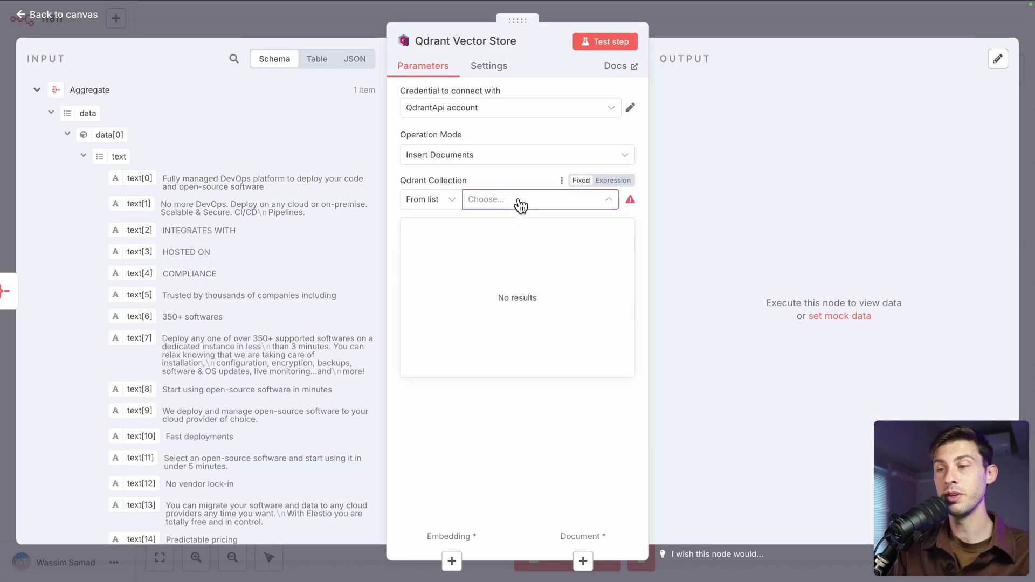
pyautogui.click(455, 204)
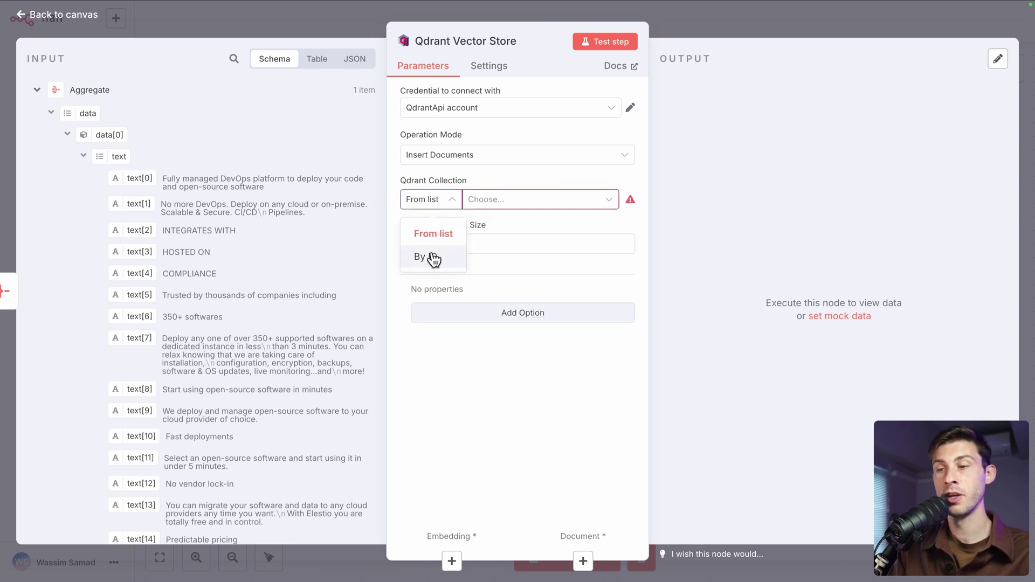
pyautogui.click(433, 258)
pyautogui.click(482, 199)
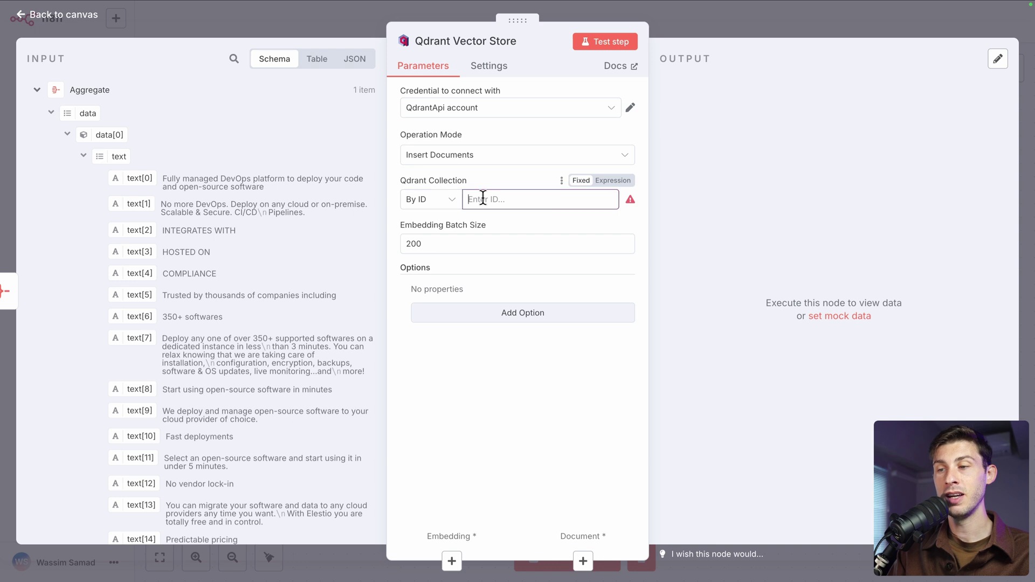
pyautogui.write('elestio')
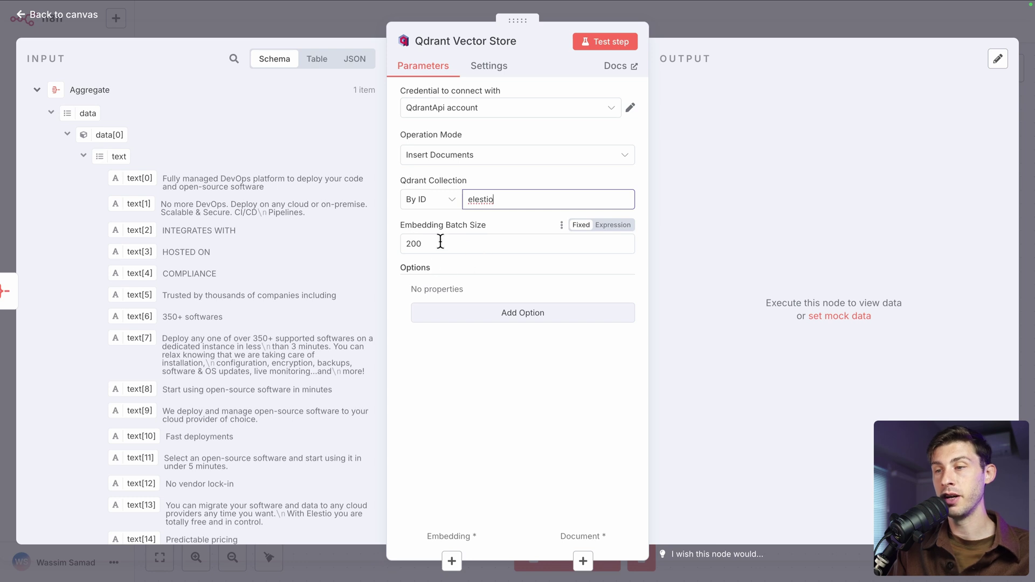
pyautogui.click(351, 26)
# Move the Qdrant Vector Store node farther from Aggregate and attach an Embeddings OpenAI node using the OpenAi account credential
pyautogui.moveTo(477, 256); pyautogui.dragTo(680, 243)
pyautogui.click(605, 296)
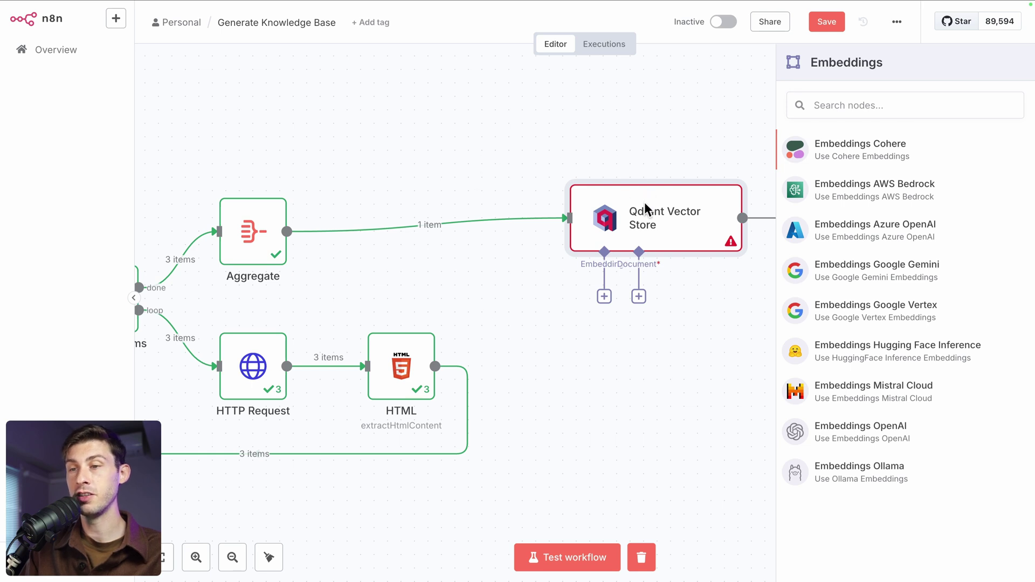
pyautogui.click(884, 431)
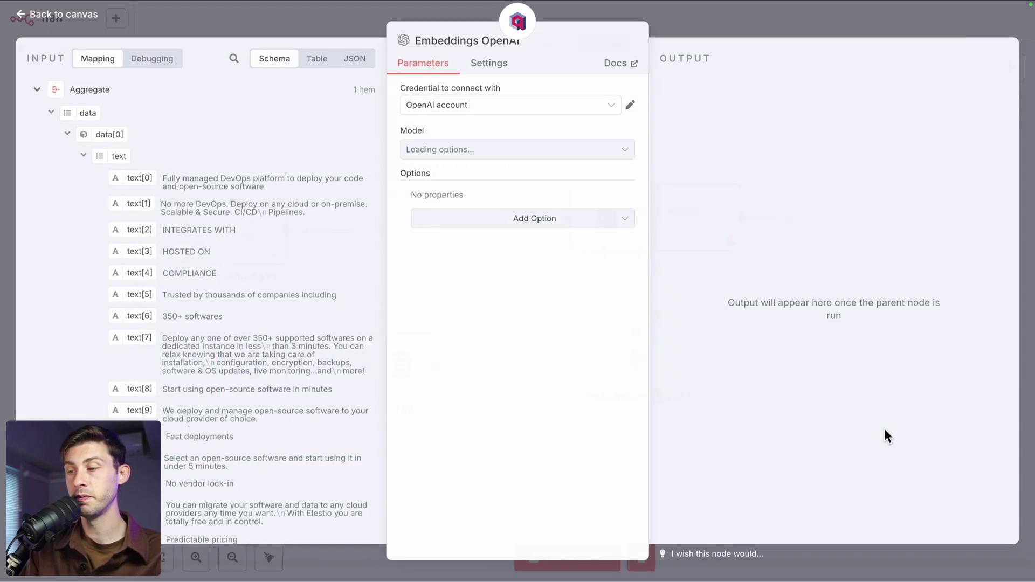
pyautogui.click(512, 108)
pyautogui.click(512, 107)
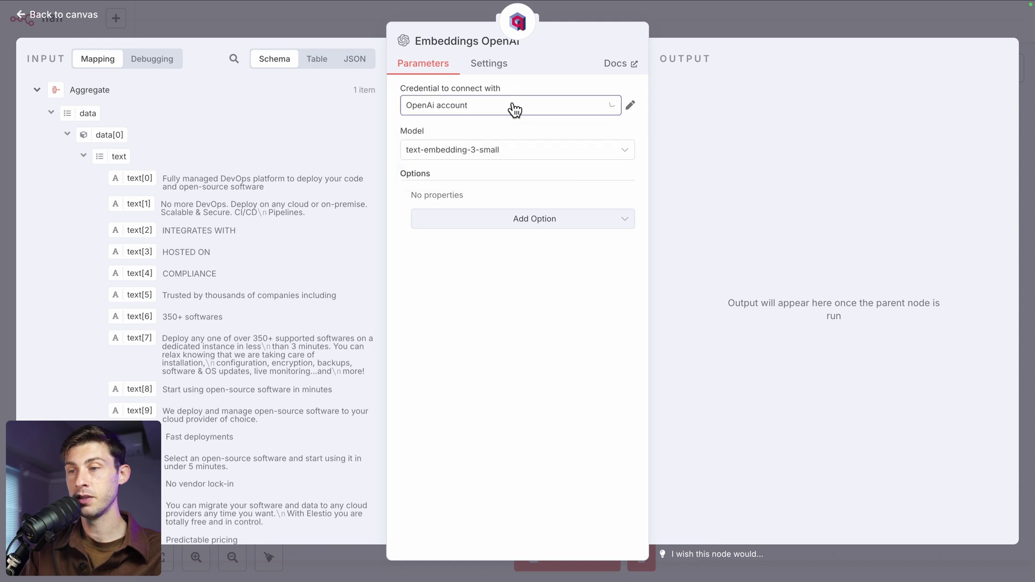
# Read OpenAI's vector embeddings documentation, select the text-embedding-3-small model for Embeddings OpenAI and return to the canvas
pyautogui.click(532, 153)
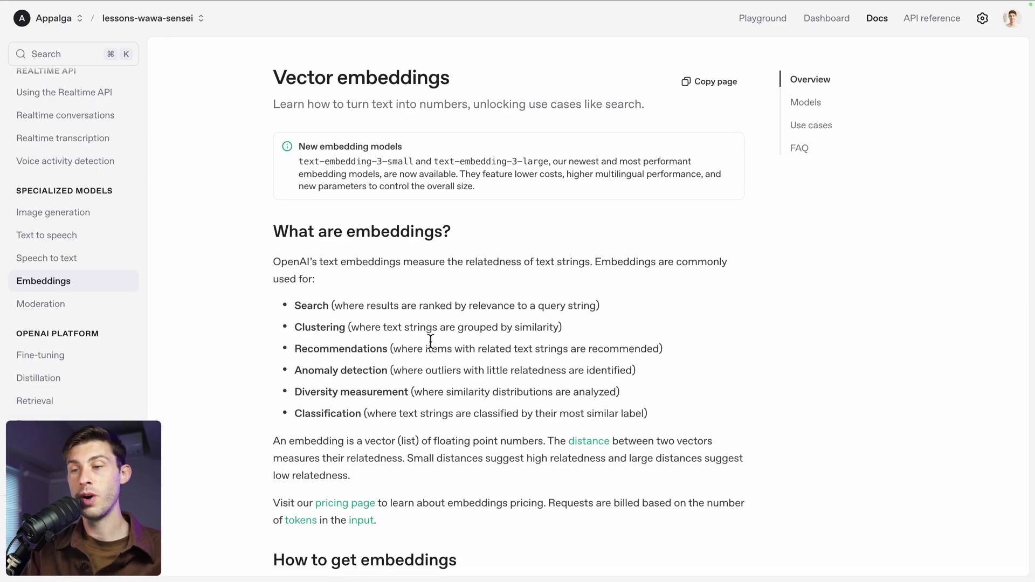
pyautogui.scroll(-9, 431, 341)
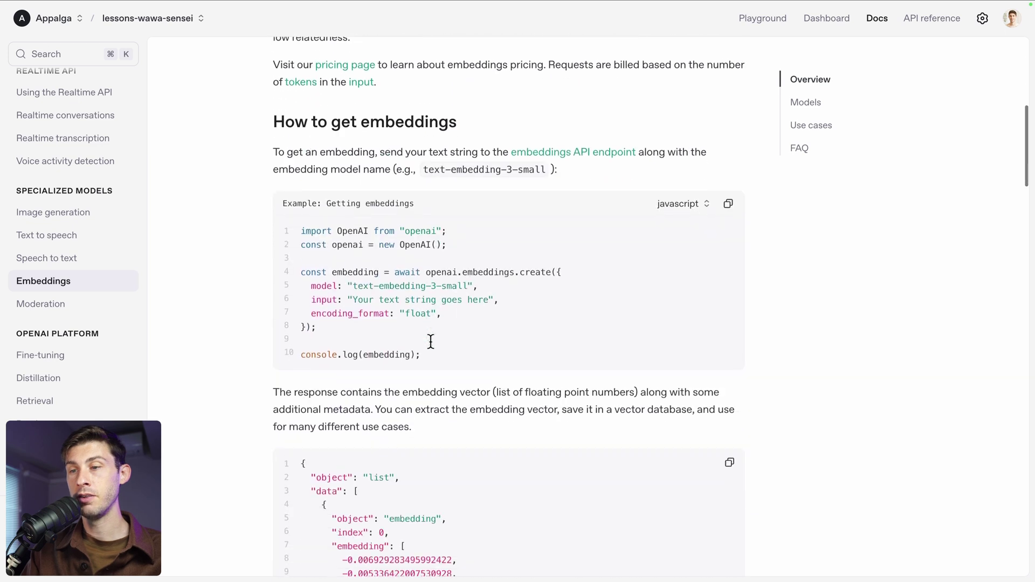
pyautogui.scroll(-12, 431, 342)
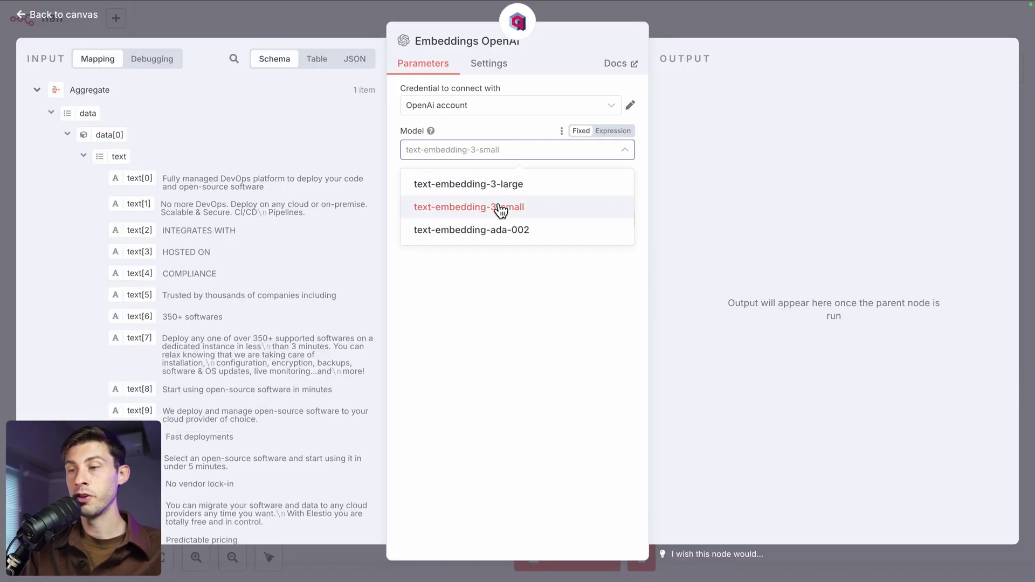
pyautogui.click(497, 211)
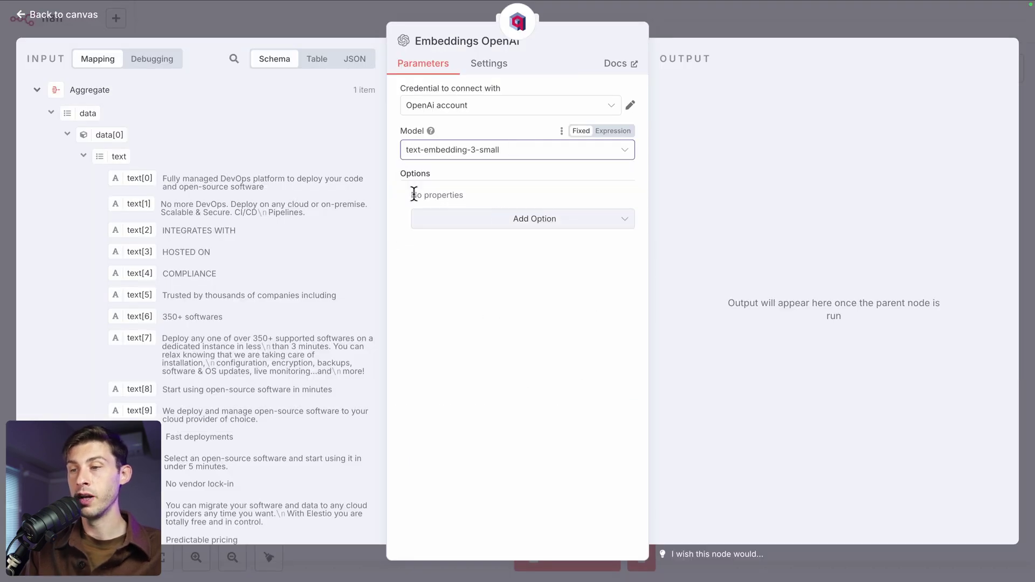
pyautogui.click(358, 20)
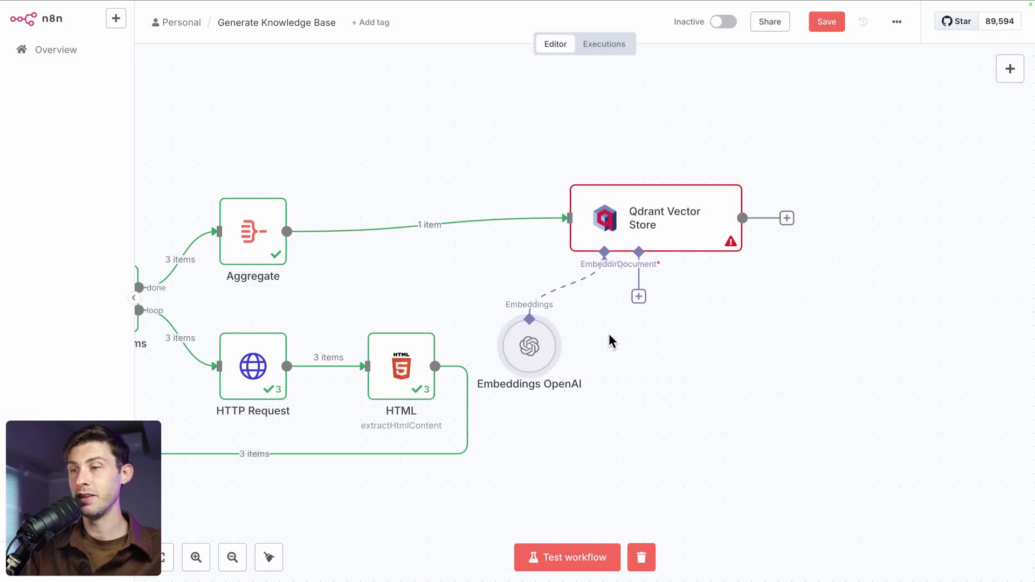
# Attach a Default Data Loader to the Qdrant Vector Store's Document input and a Recursive Character Text Splitter to that loader
pyautogui.click(639, 296)
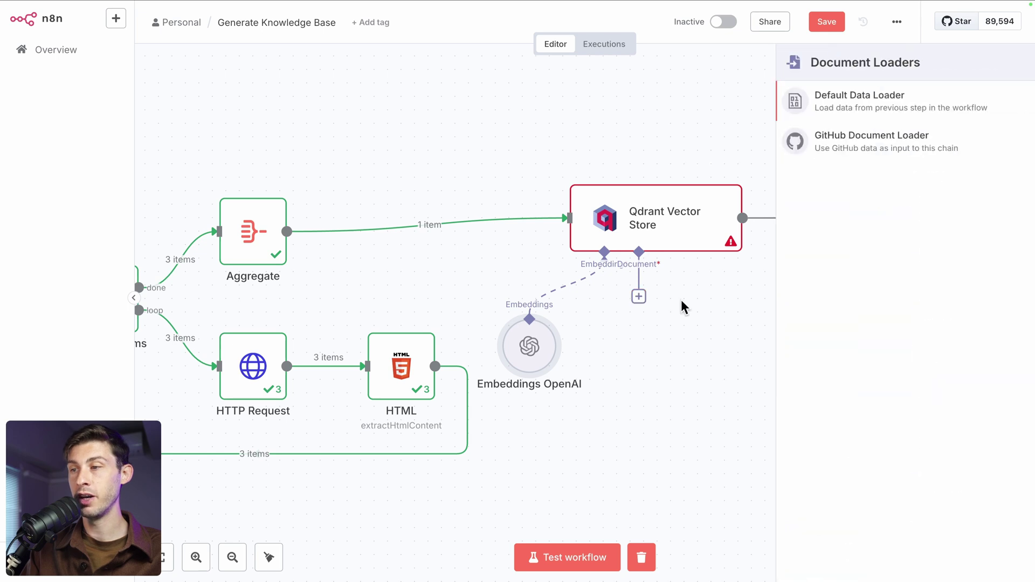
pyautogui.click(865, 100)
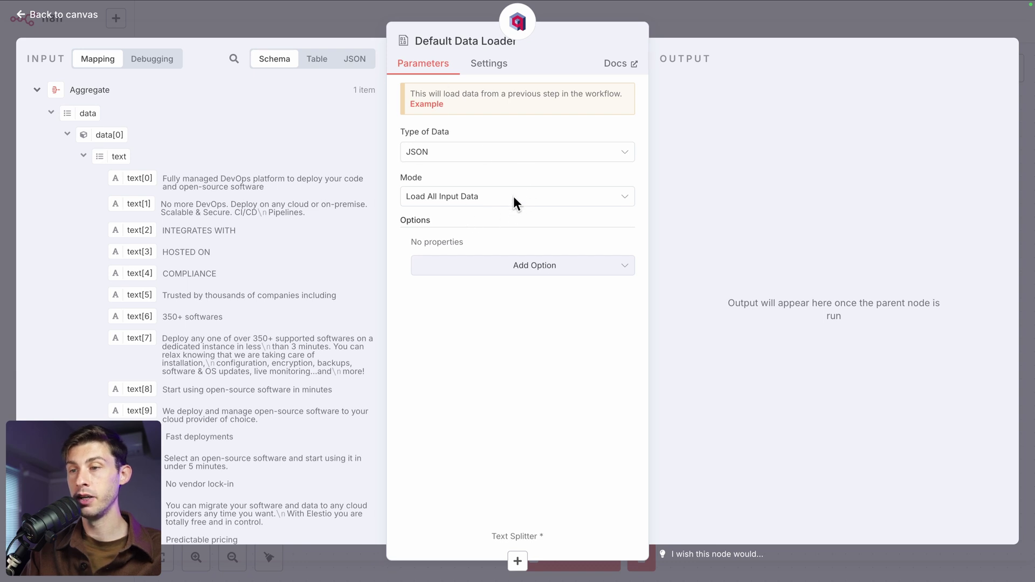
pyautogui.press('Escape')
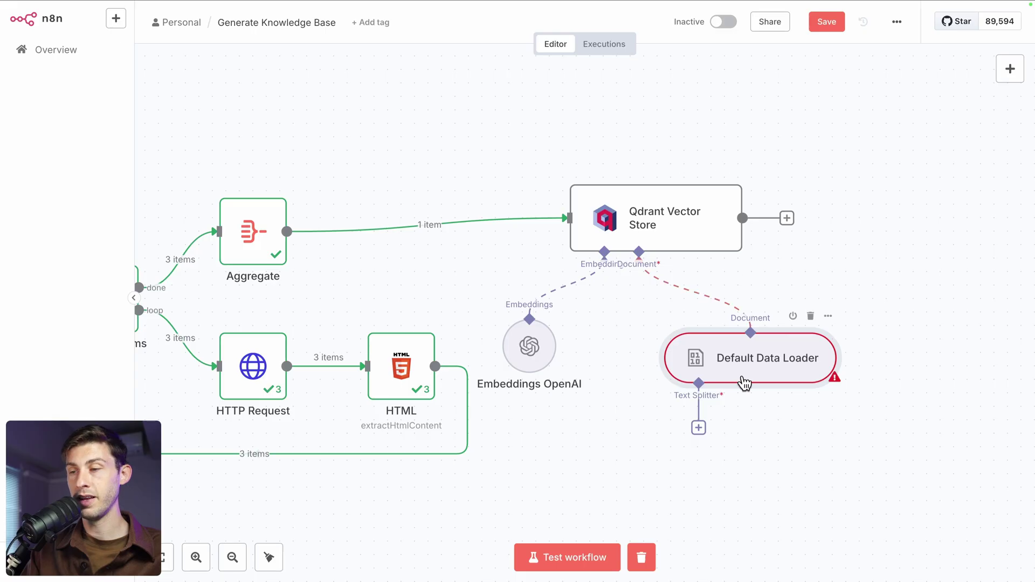
pyautogui.click(698, 428)
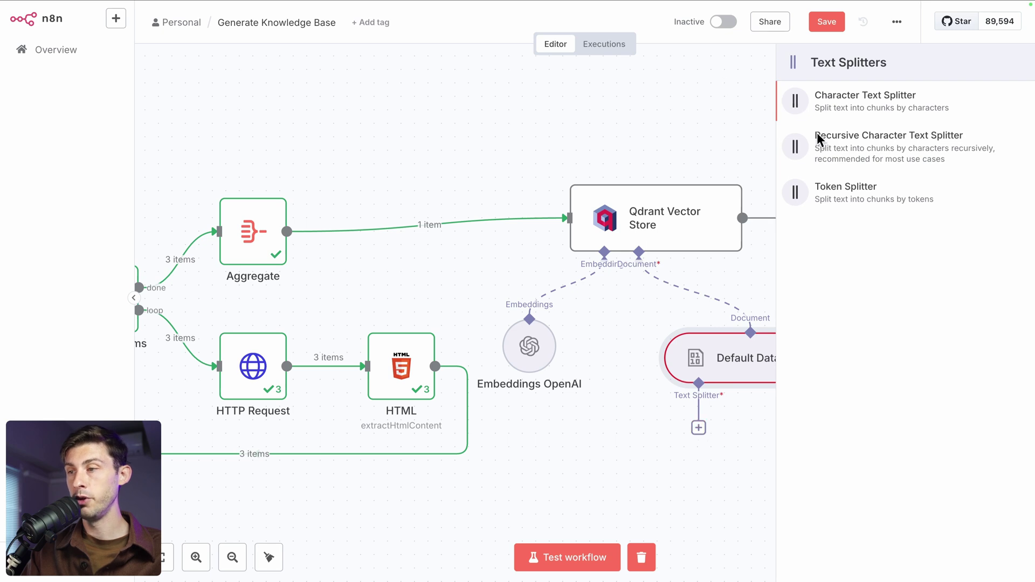
pyautogui.click(962, 145)
pyautogui.click(700, 24)
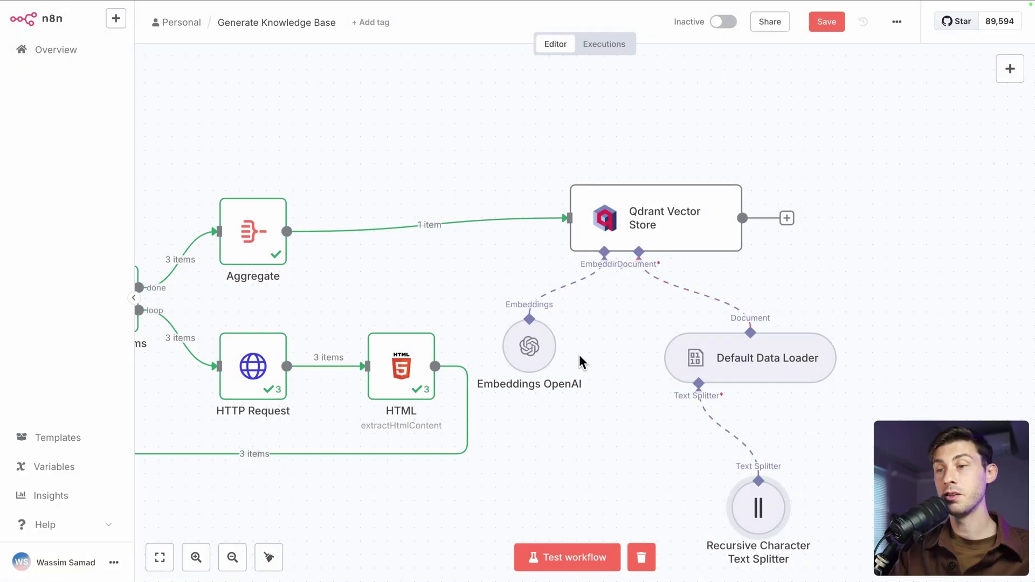
# Review the workflow from trigger to vector store, and run the Qdrant Vector Store node to insert the aggregated page text
pyautogui.hscroll(-15, 580, 357)
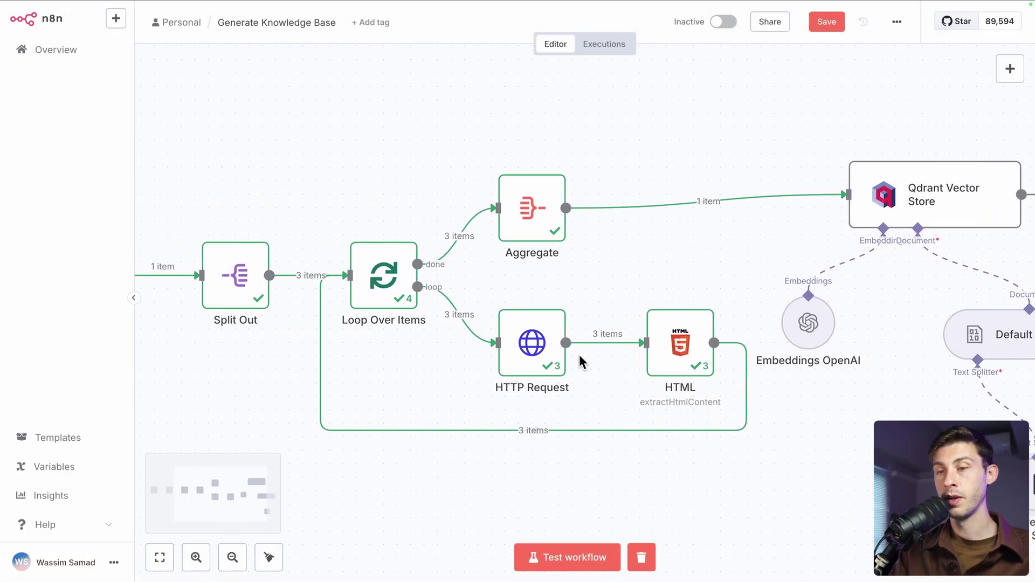
pyautogui.hscroll(-3, 583, 362)
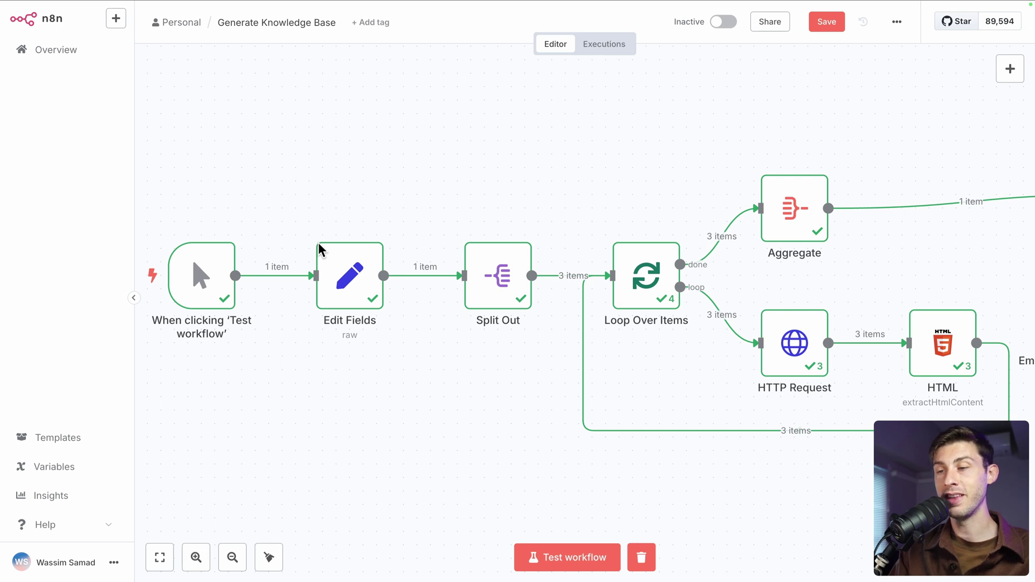
pyautogui.hscroll(5, 320, 249)
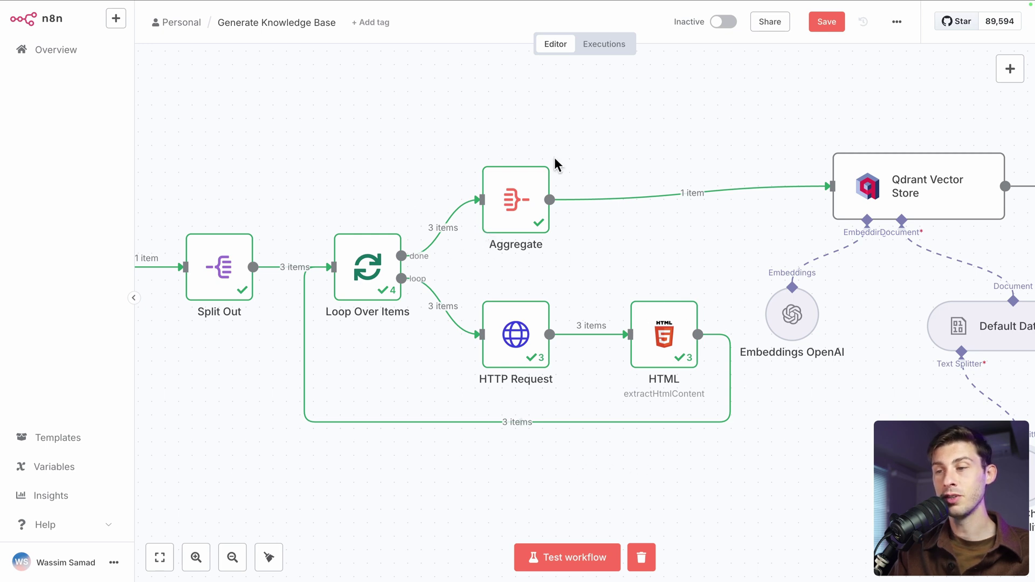
pyautogui.hscroll(7, 590, 186)
pyautogui.hscroll(2, 590, 186)
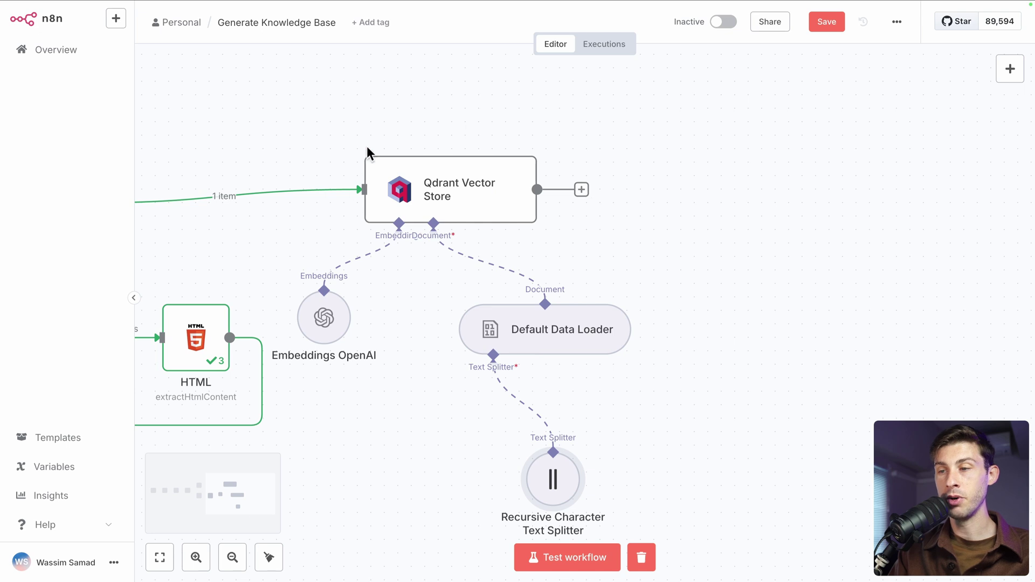
pyautogui.doubleClick(474, 204)
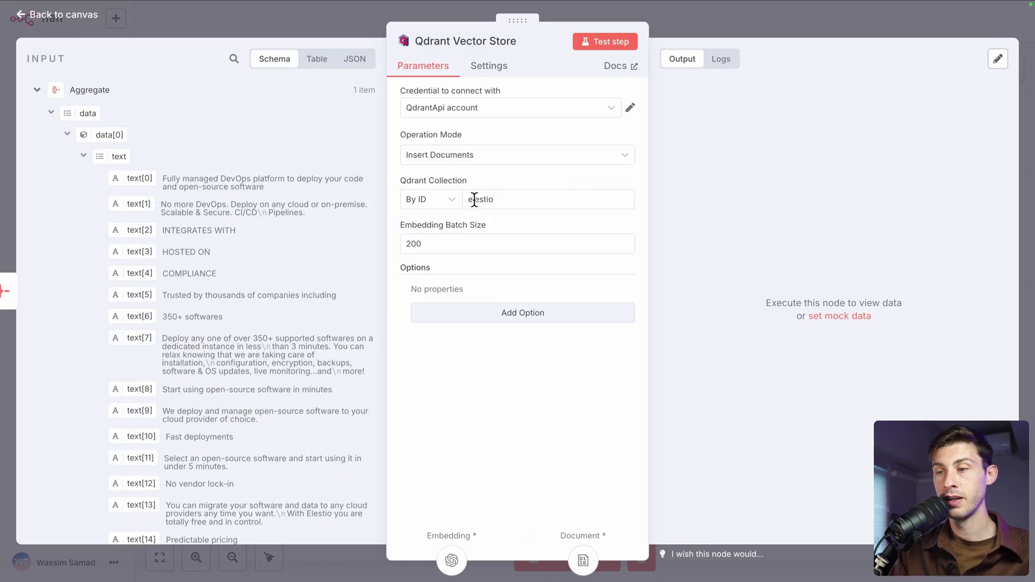
pyautogui.click(606, 46)
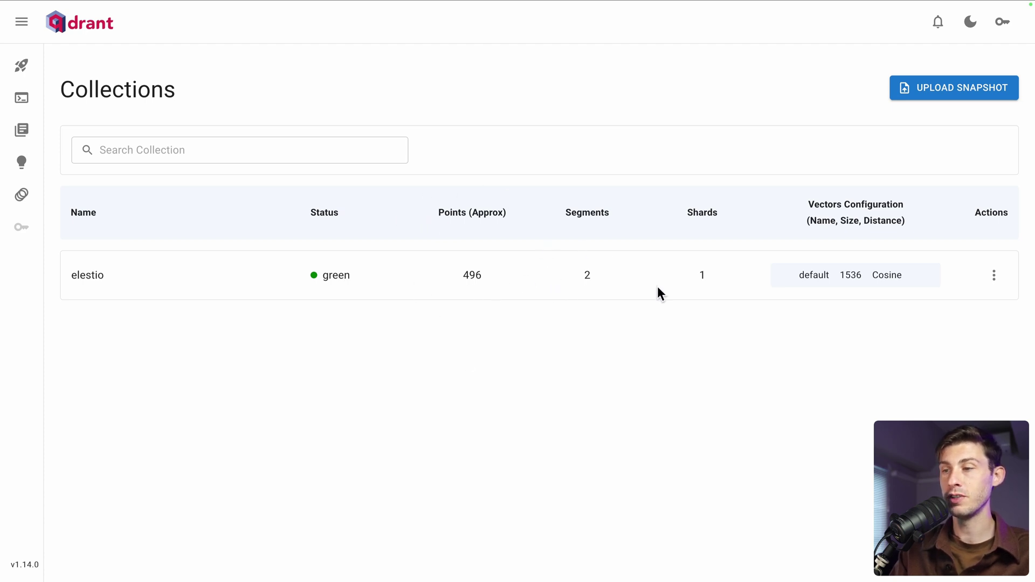
# In the Qdrant dashboard, open the elestio collection and examine the payloads and vectors of its stored points
pyautogui.click(89, 276)
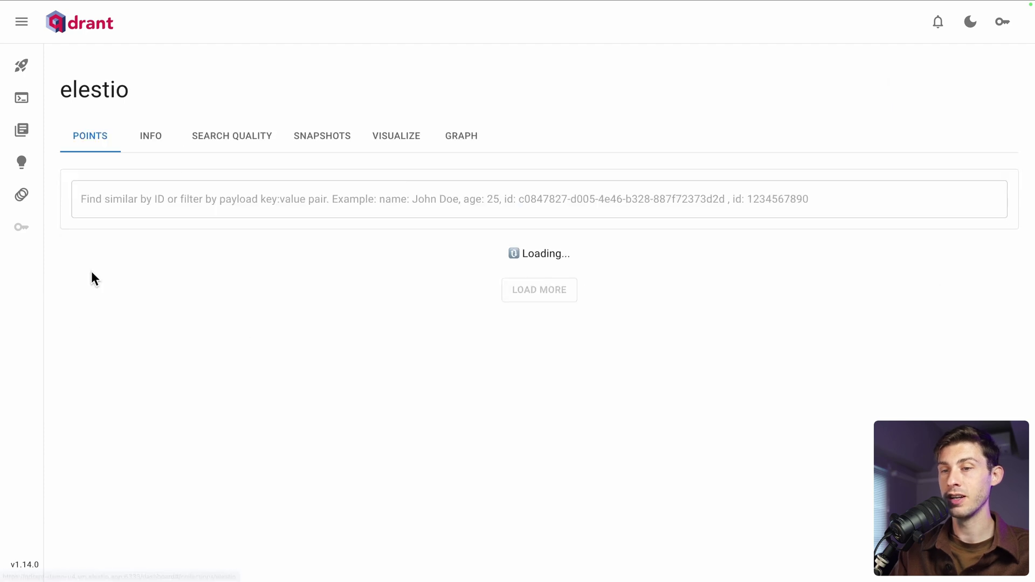
pyautogui.scroll(-15, 380, 325)
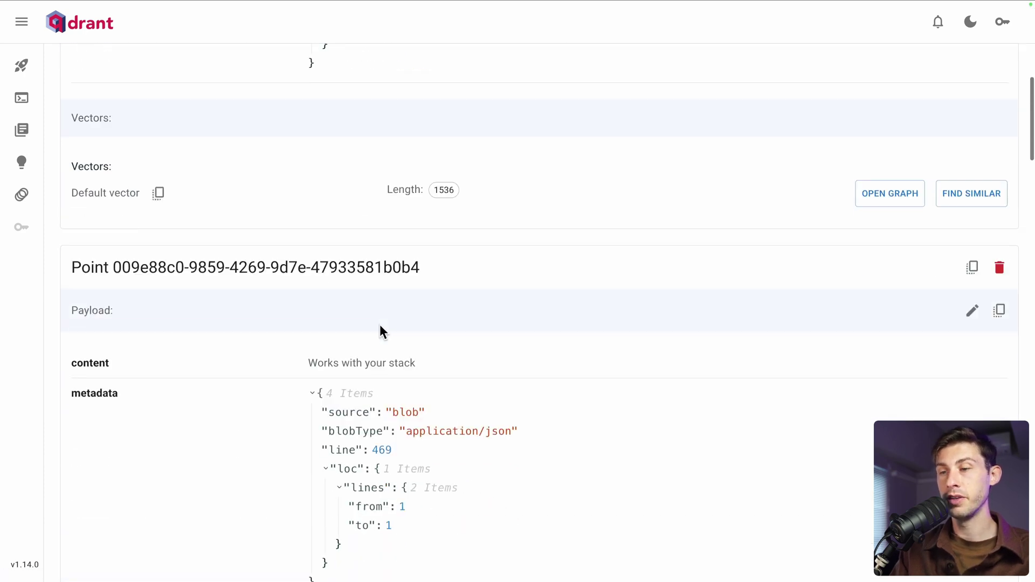
pyautogui.scroll(-12, 379, 324)
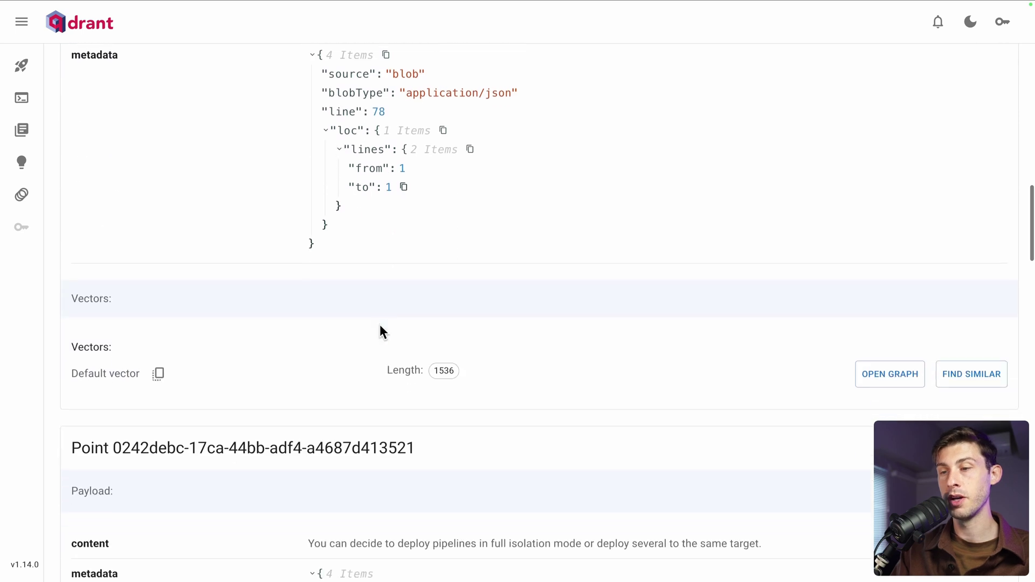
pyautogui.scroll(-2, 379, 331)
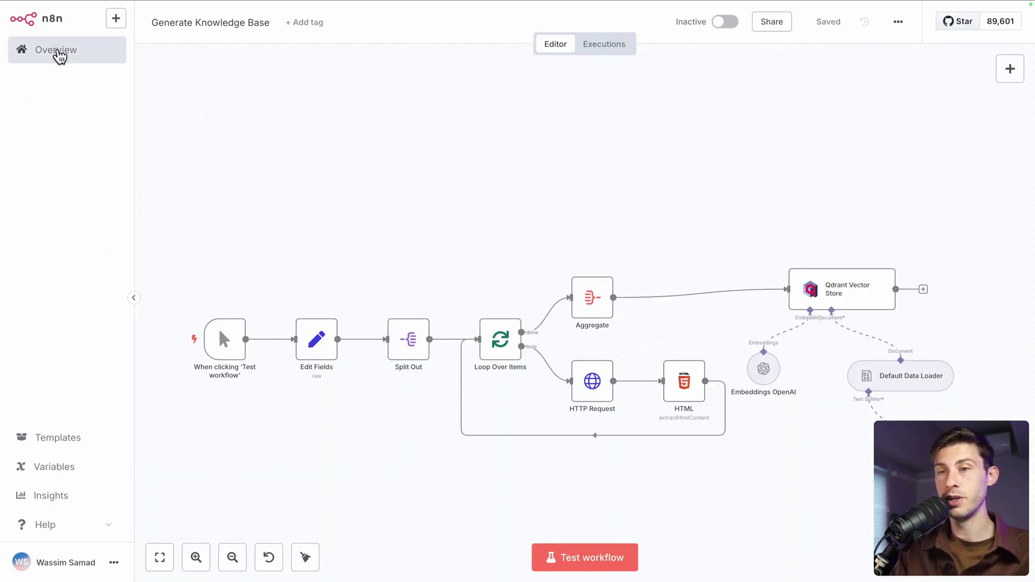
# In n8n's Chat workflow, give the AI Agent a Vector Store Question Answer Tool described as "The knowledge base to answer user questions about Elestio"
pyautogui.click(57, 51)
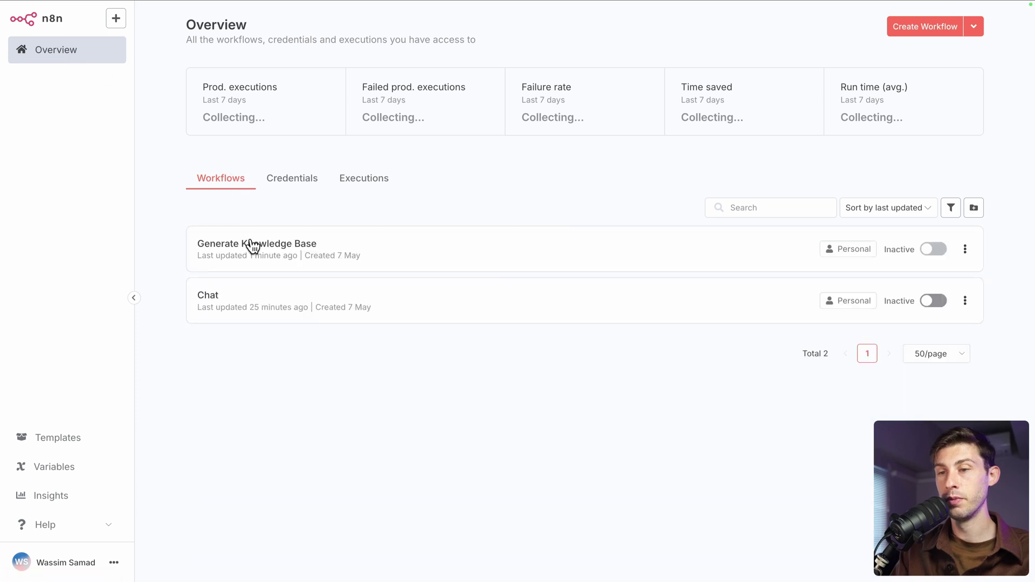
pyautogui.click(207, 295)
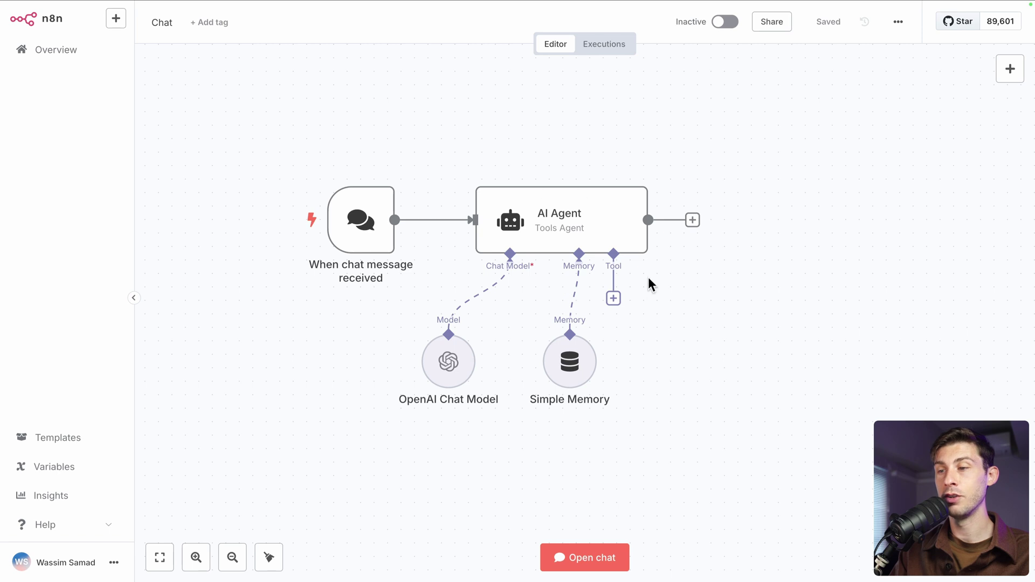
pyautogui.click(613, 300)
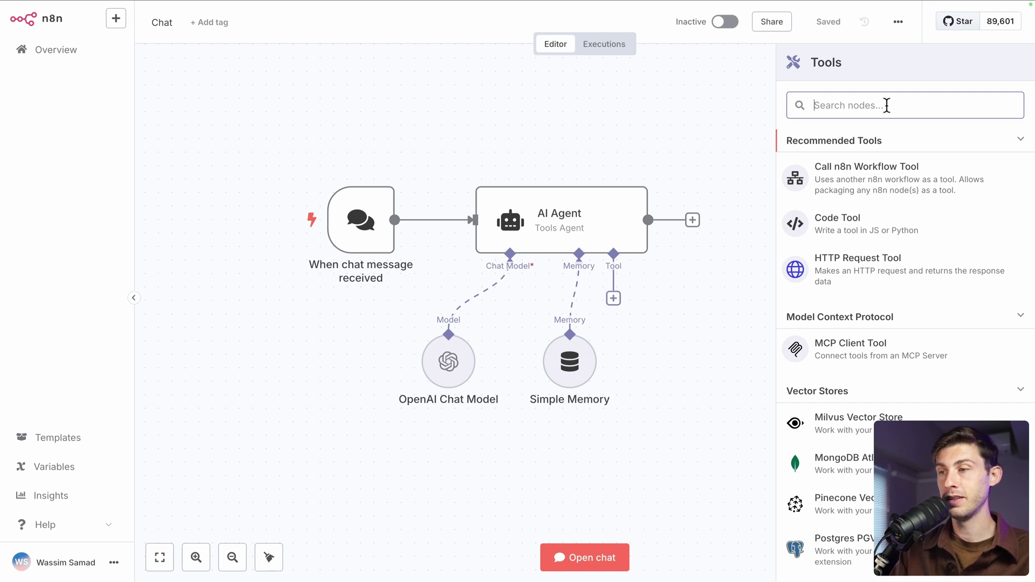
pyautogui.write('vector')
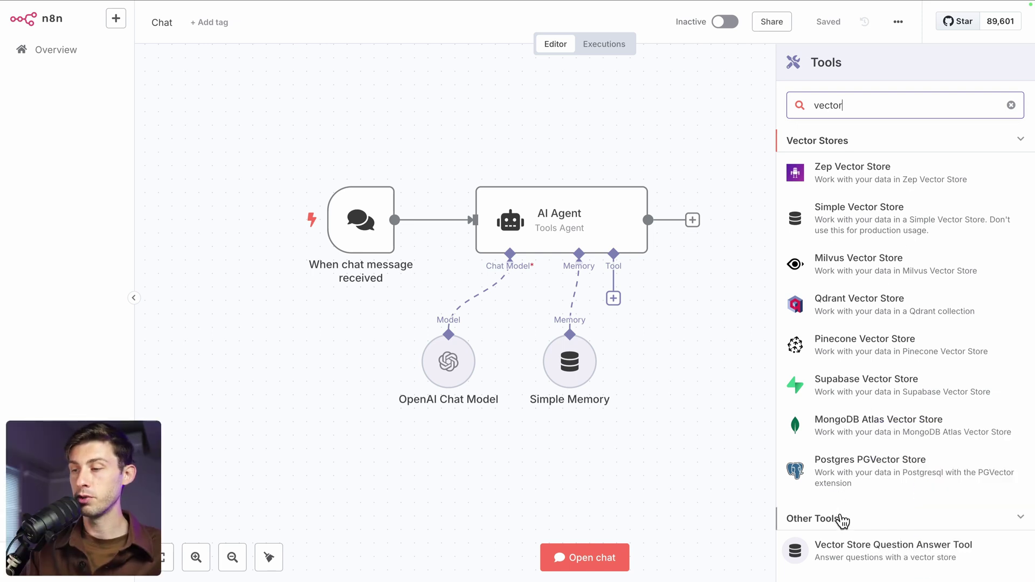
pyautogui.click(890, 553)
pyautogui.click(478, 114)
pyautogui.write('Th')
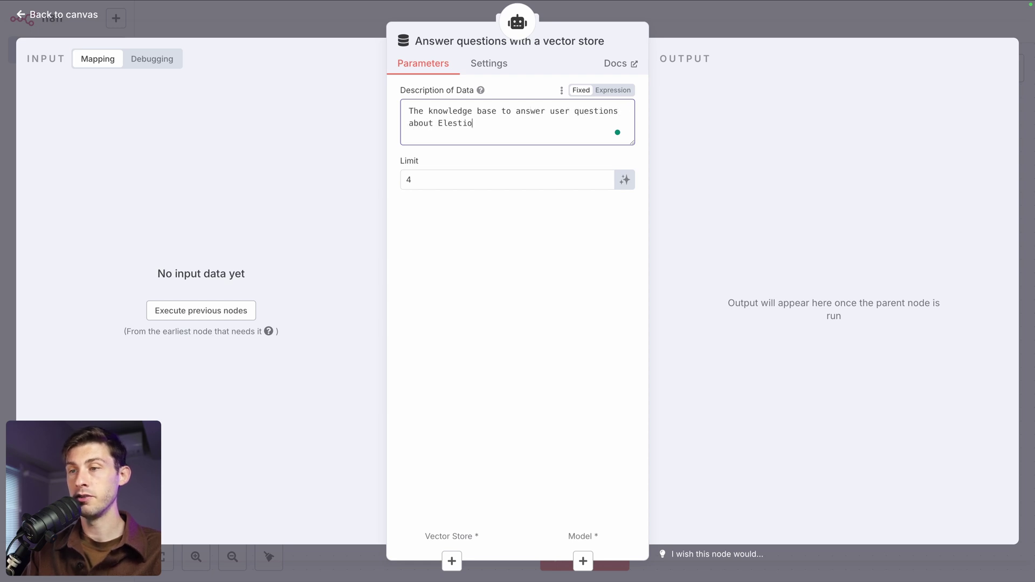
pyautogui.click(351, 32)
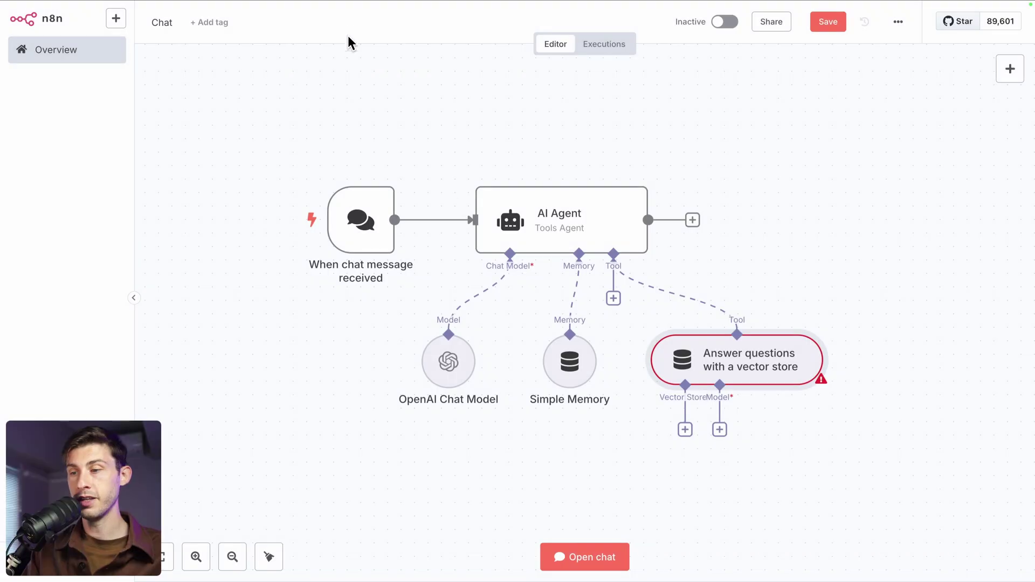
# Attach a Qdrant Vector Store to the question answer tool, select the elestio collection from the list, and place the node beneath the tool
pyautogui.click(686, 430)
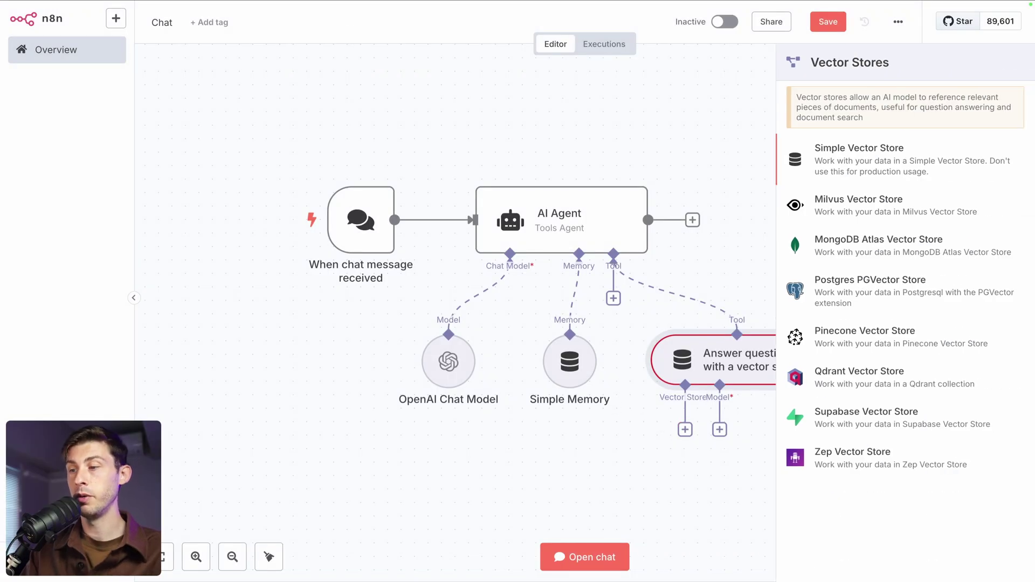
pyautogui.click(851, 388)
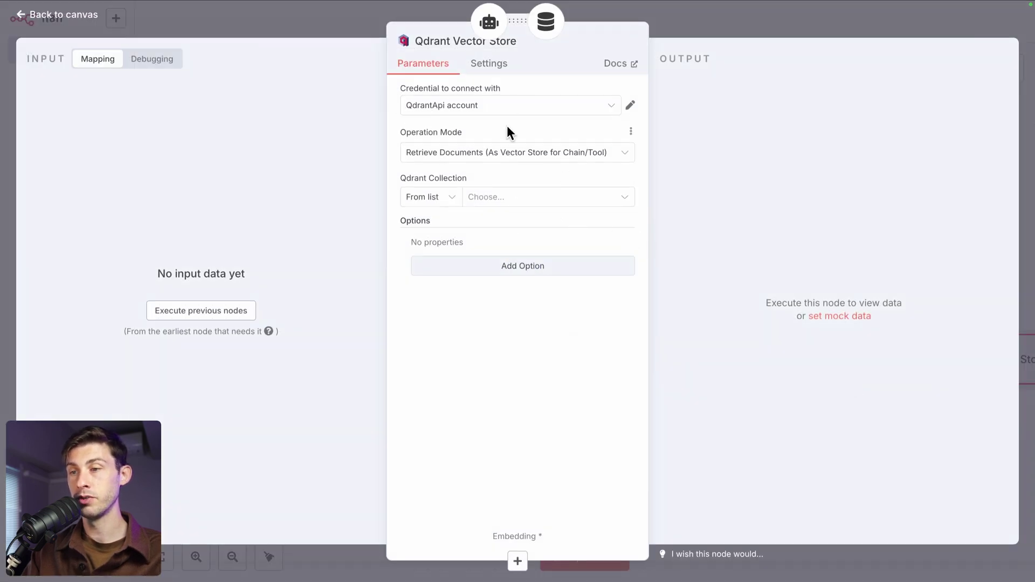
pyautogui.click(513, 198)
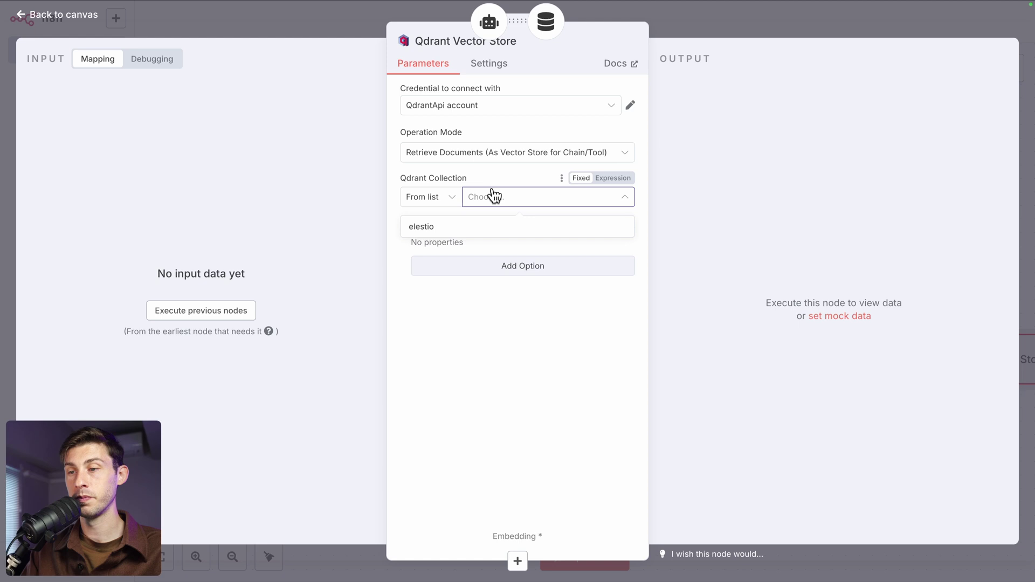
pyautogui.click(441, 227)
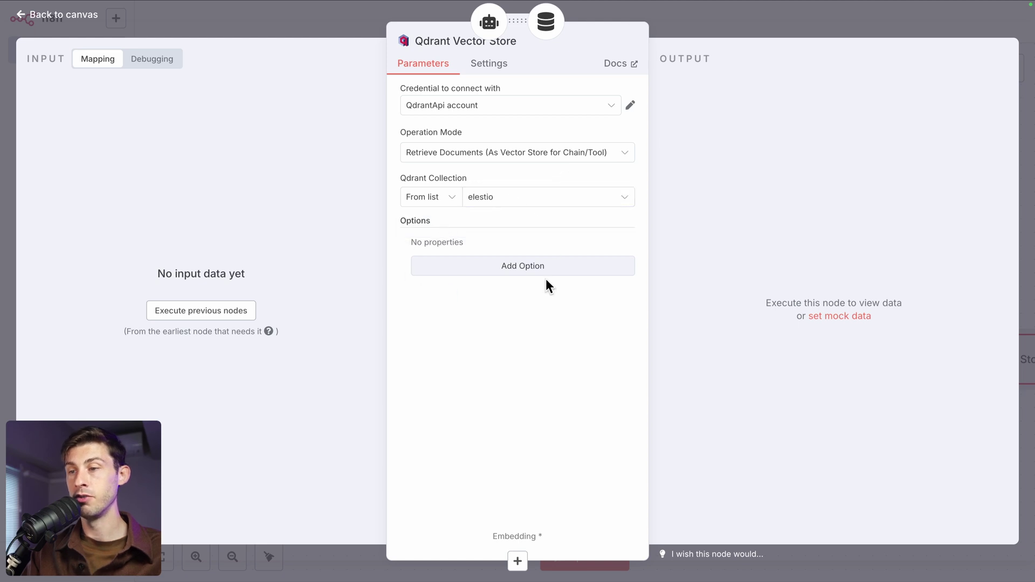
pyautogui.click(365, 16)
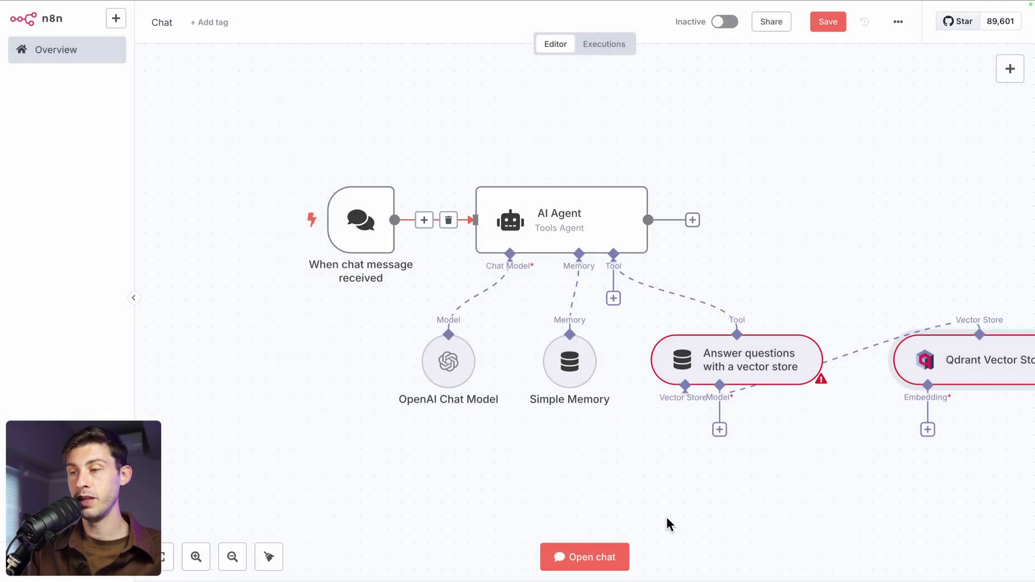
pyautogui.hscroll(5, 688, 520)
pyautogui.scroll(-4, 688, 519)
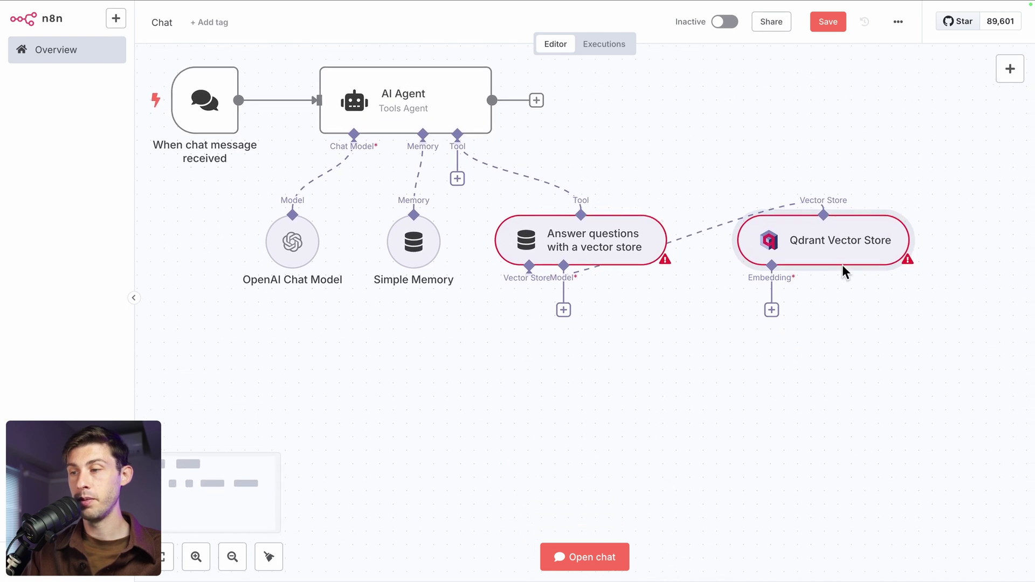
pyautogui.moveTo(845, 247); pyautogui.dragTo(520, 367)
pyautogui.scroll(-1, 690, 380)
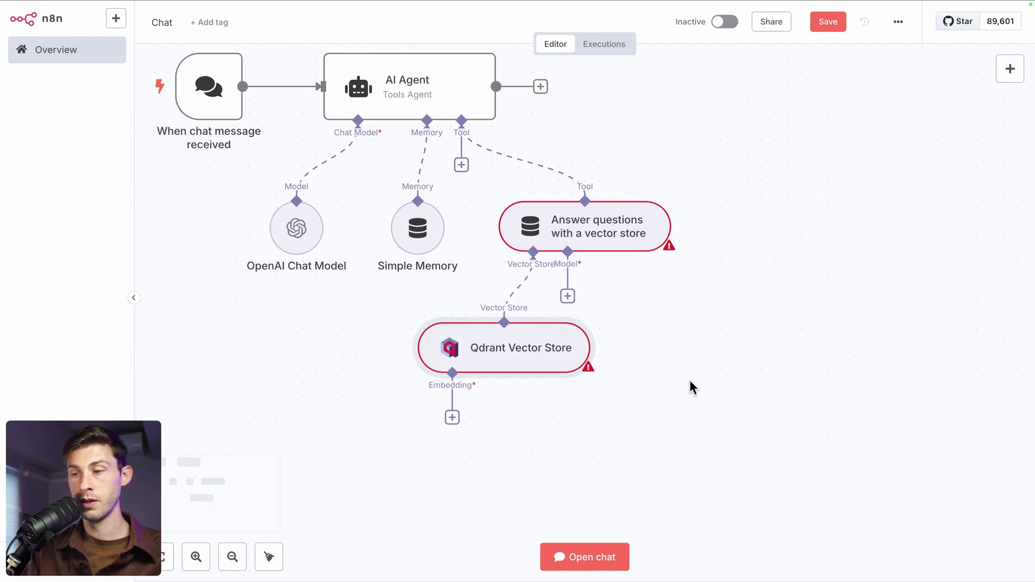
# Attach an Embeddings OpenAI node using text-embedding-3-small to the Qdrant Vector Store and position it just below
pyautogui.scroll(-1, 690, 380)
pyautogui.click(455, 365)
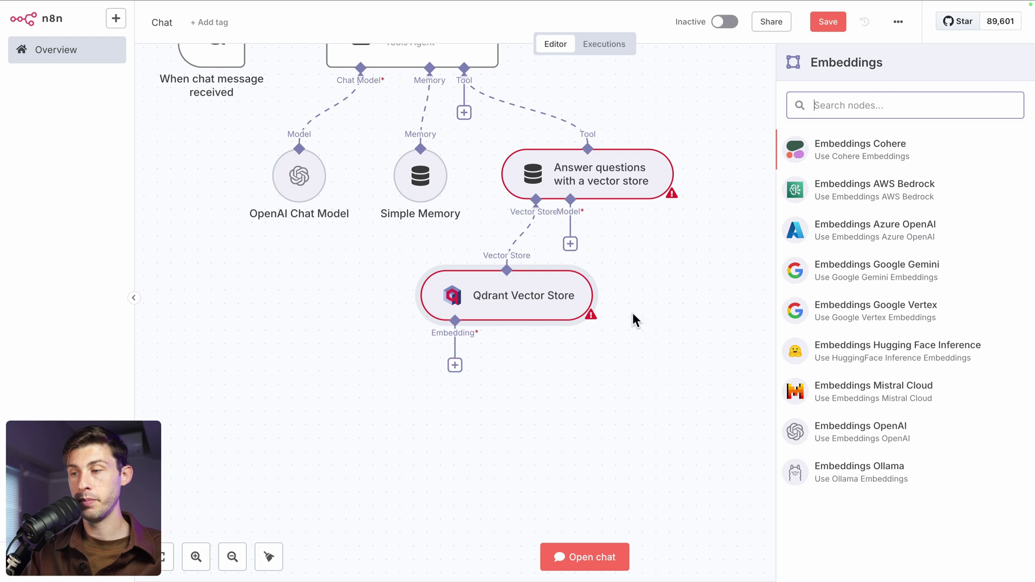
pyautogui.click(849, 426)
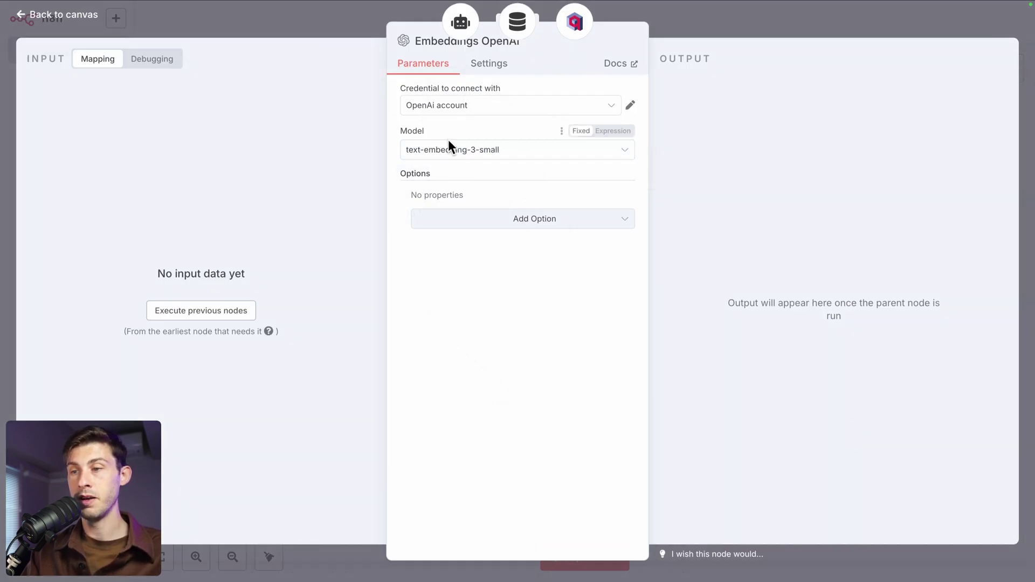
pyautogui.click(340, 24)
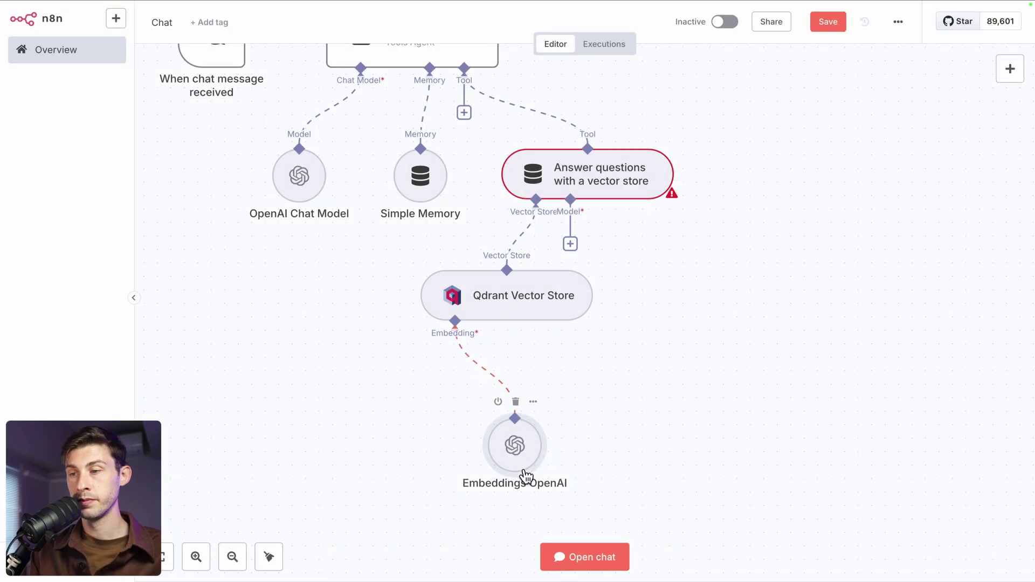
pyautogui.moveTo(525, 478); pyautogui.dragTo(429, 407)
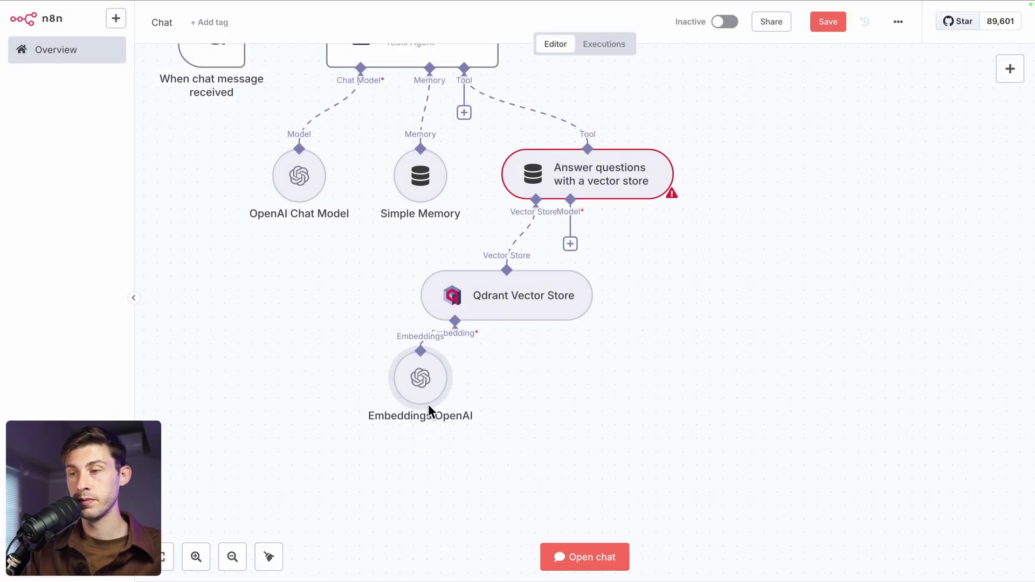
# Attach an OpenAI Chat Model using gpt-4o-mini to the question answer tool's Model input and return to the canvas
pyautogui.click(571, 243)
pyautogui.scroll(-4, 871, 409)
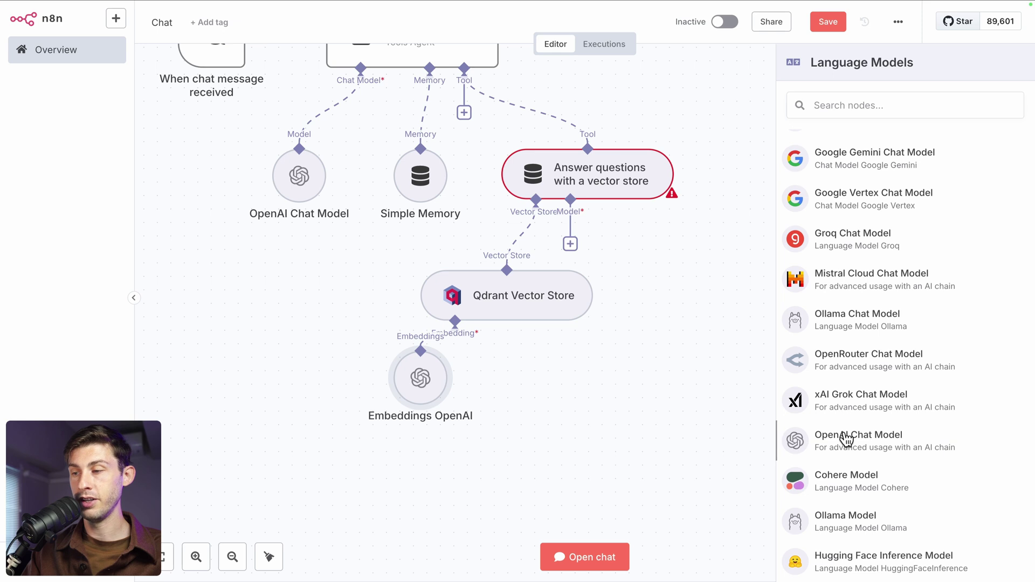
pyautogui.click(847, 434)
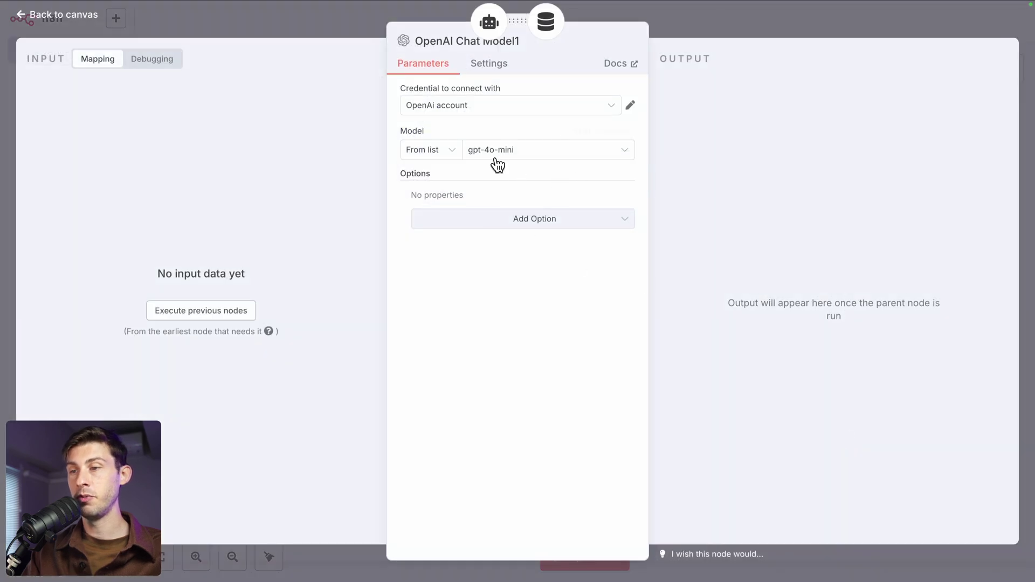
pyautogui.click(342, 24)
pyautogui.moveTo(526, 258)
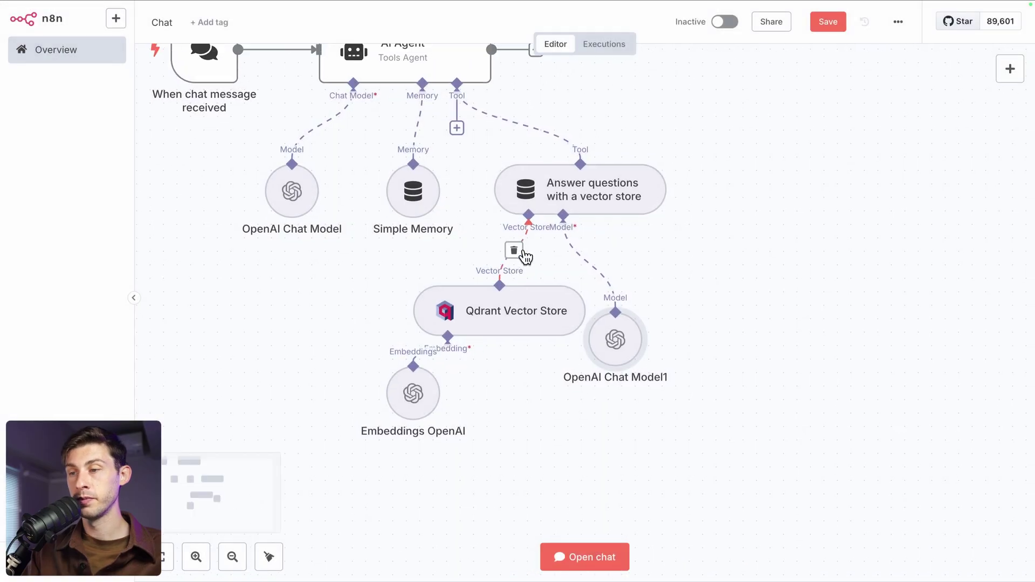
# Open the workflow's chat and send the question "how many software are available on Elestio platform?"
pyautogui.scroll(3, 526, 257)
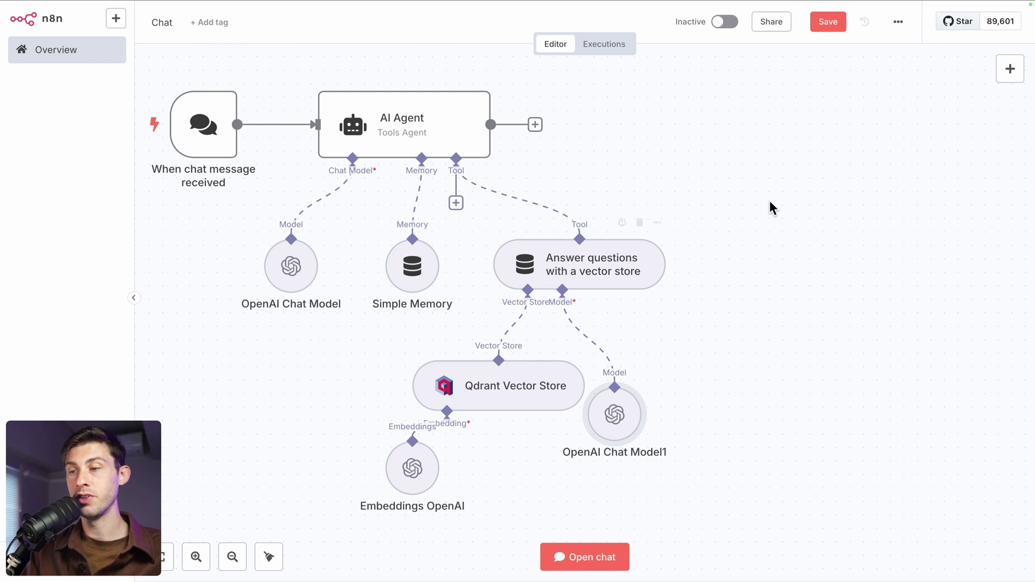
pyautogui.moveTo(477, 189)
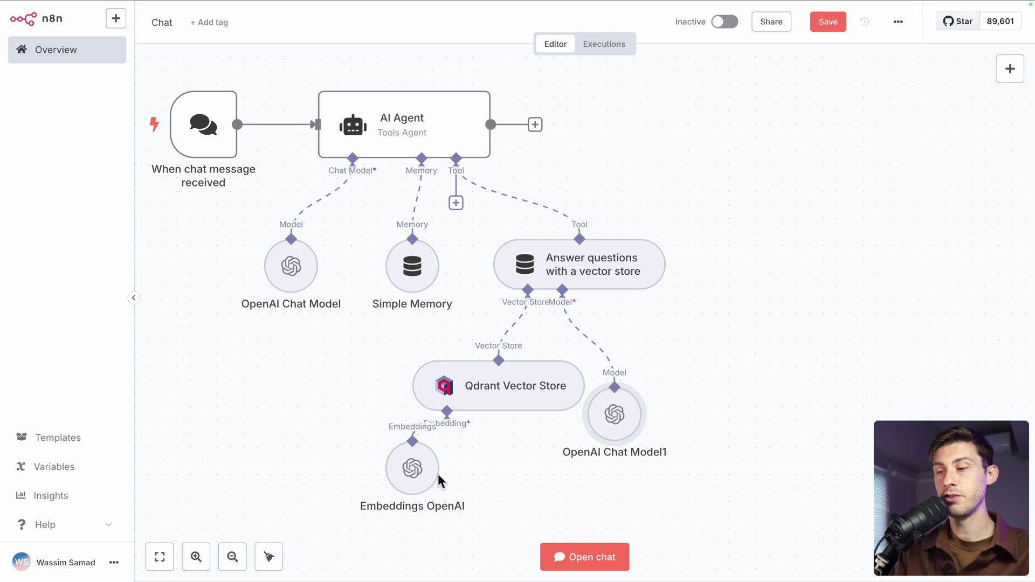
pyautogui.click(579, 559)
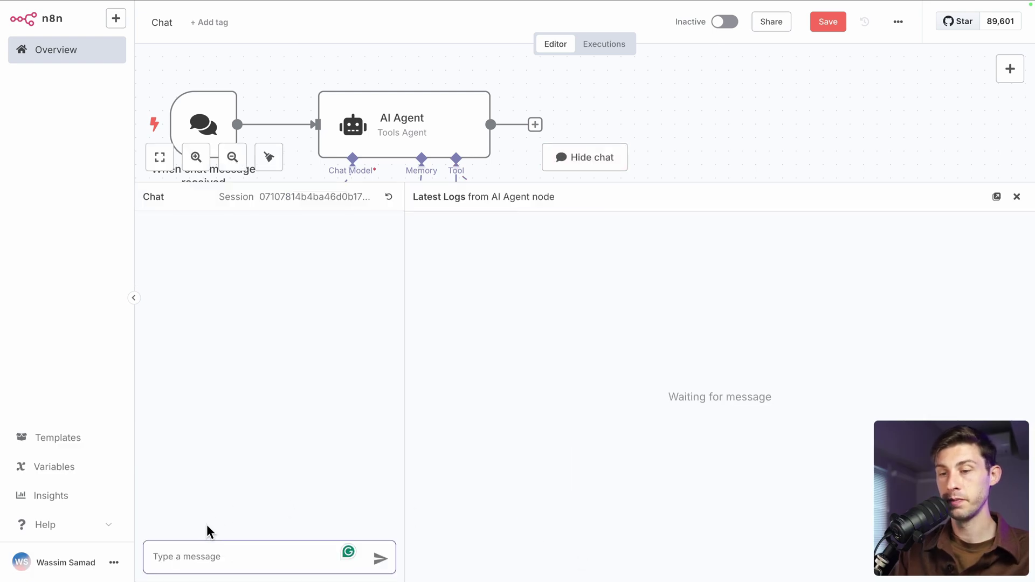
pyautogui.write('how many')
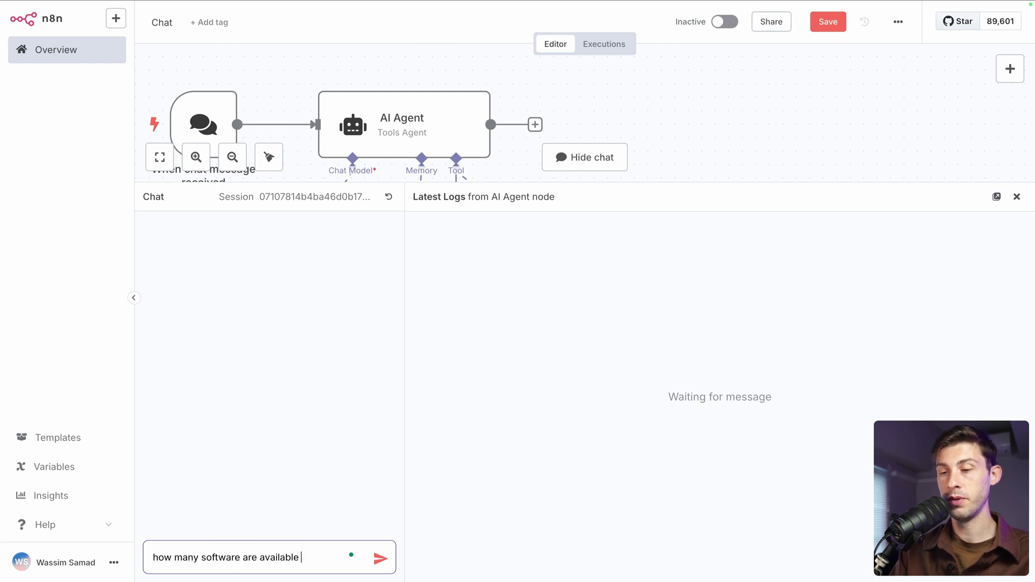
pyautogui.write('software are available on Elestio')
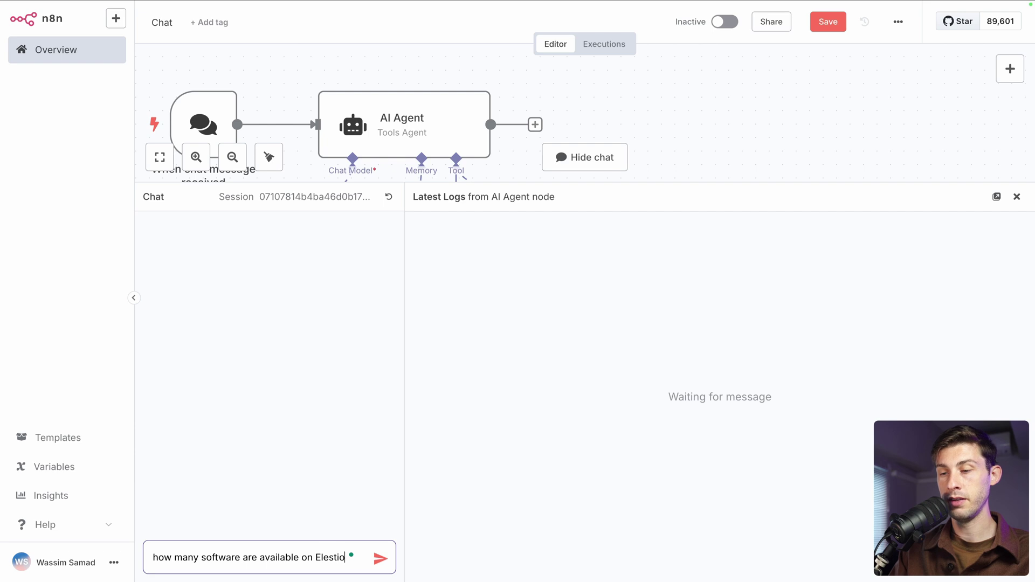
pyautogui.write(' platform?')
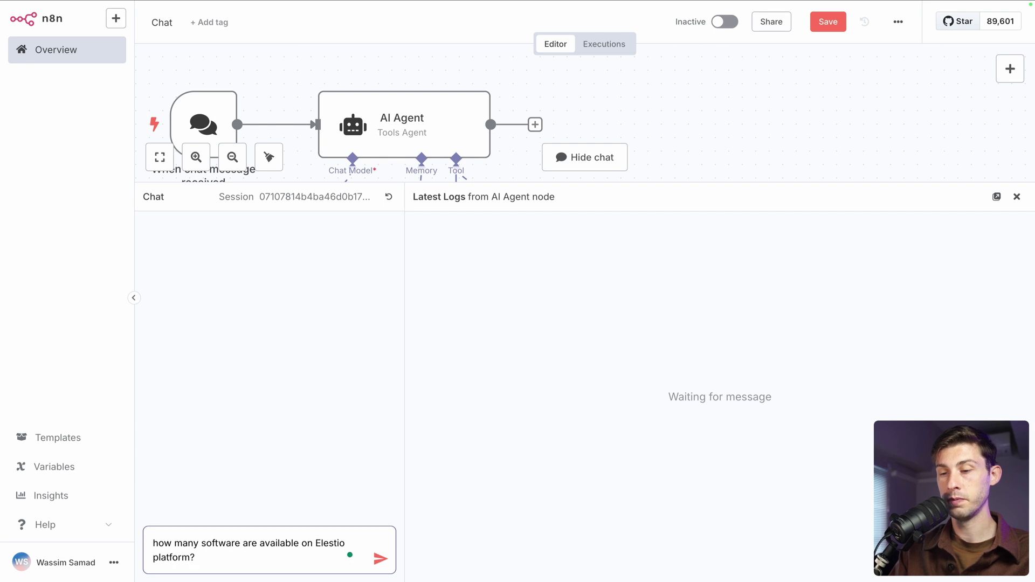
pyautogui.press('Return')
# Follow the run through the agent's memory, tool and Qdrant nodes, and examine the chat reply
pyautogui.scroll(-5, 379, 134)
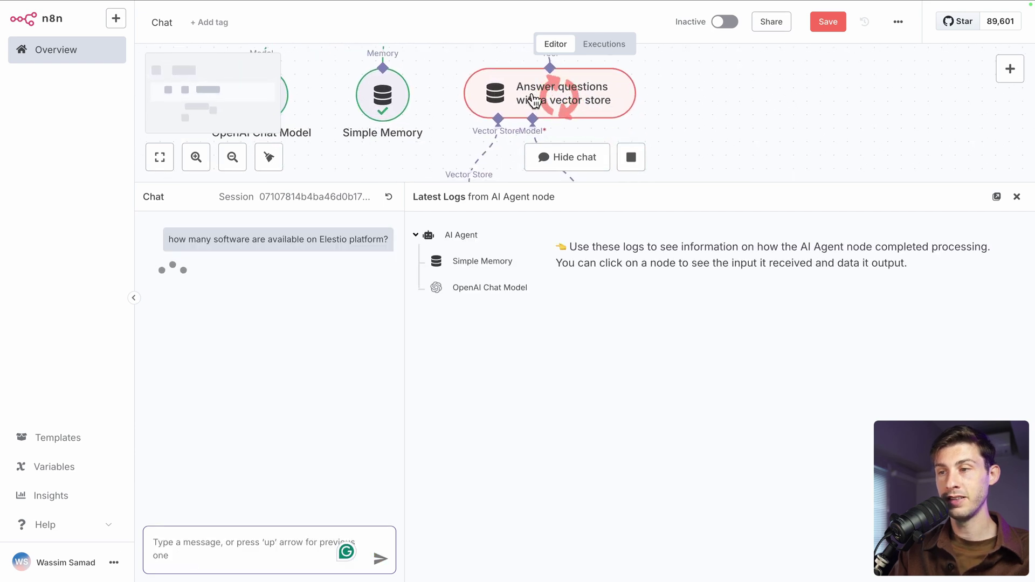
pyautogui.scroll(-5, 534, 100)
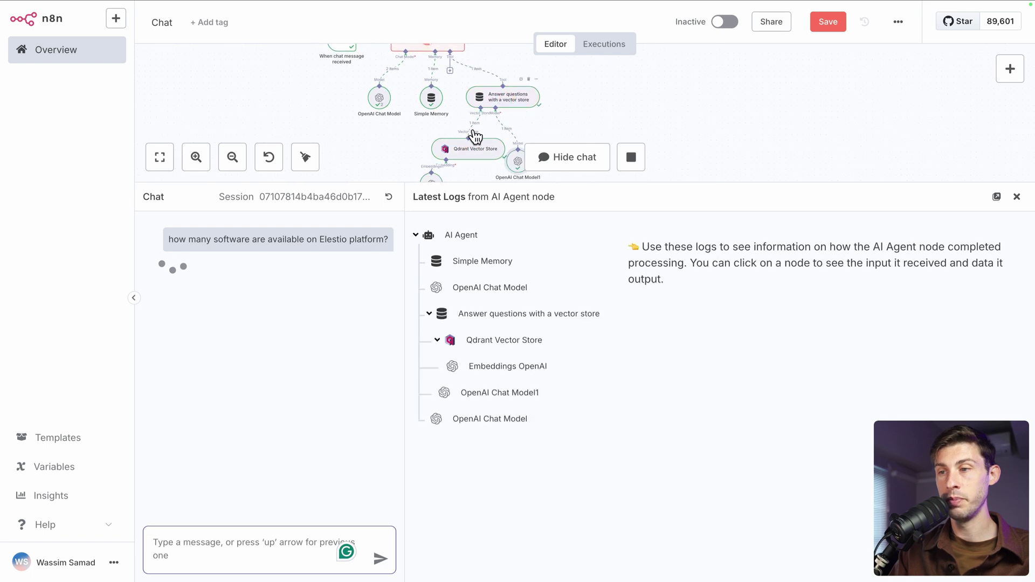
pyautogui.scroll(1, 490, 114)
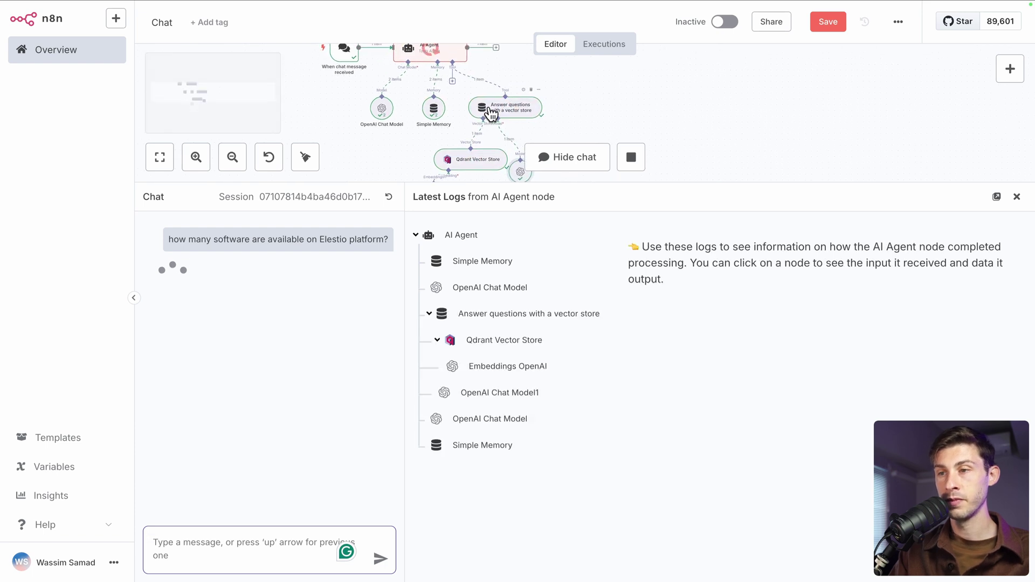
pyautogui.scroll(3, 491, 114)
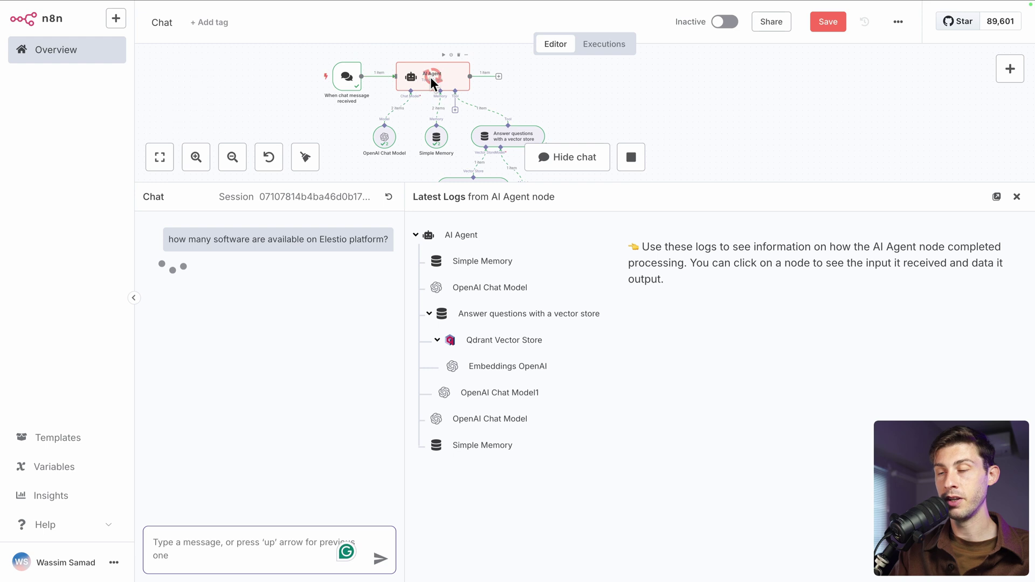
pyautogui.moveTo(144, 270)
pyautogui.mouseDown()
pyautogui.moveTo(361, 285)
pyautogui.moveTo(315, 318)
pyautogui.moveTo(199, 315)
pyautogui.moveTo(148, 274)
pyautogui.mouseUp()
pyautogui.click(315, 318)
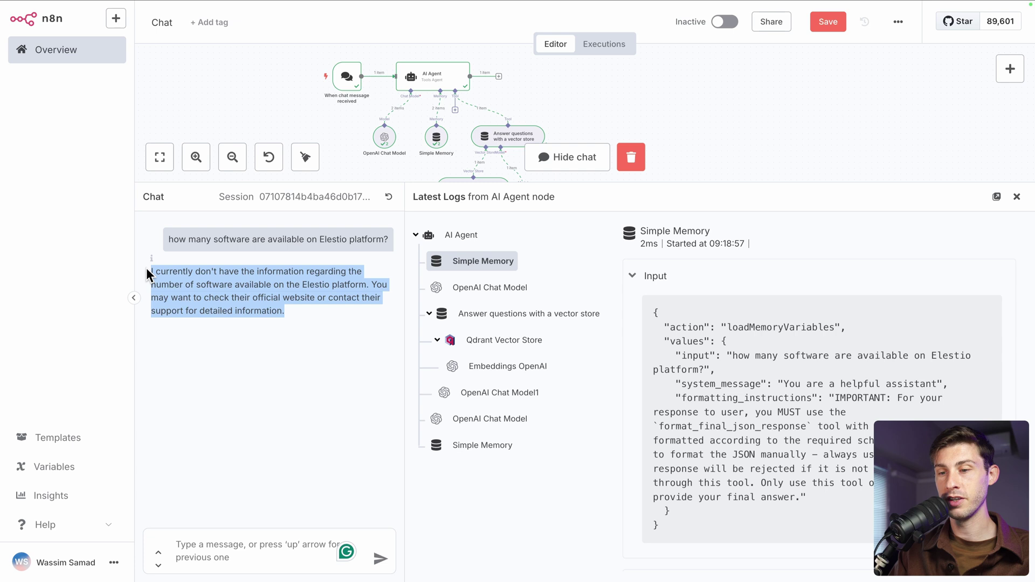
# Send the chat message "Tell me what you know about Elestio?" to the agent
pyautogui.click(219, 546)
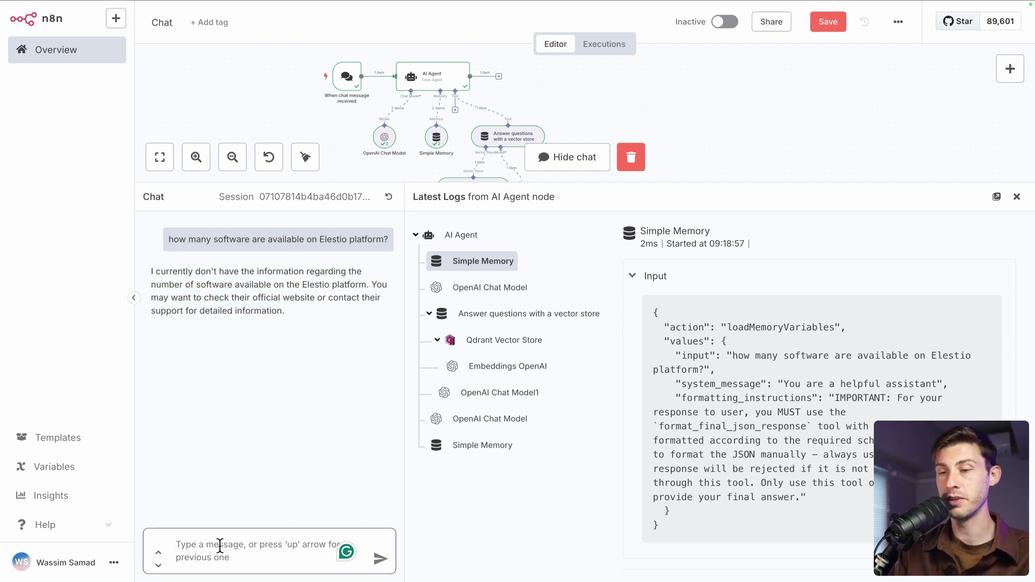
pyautogui.write('Tell me what you know about')
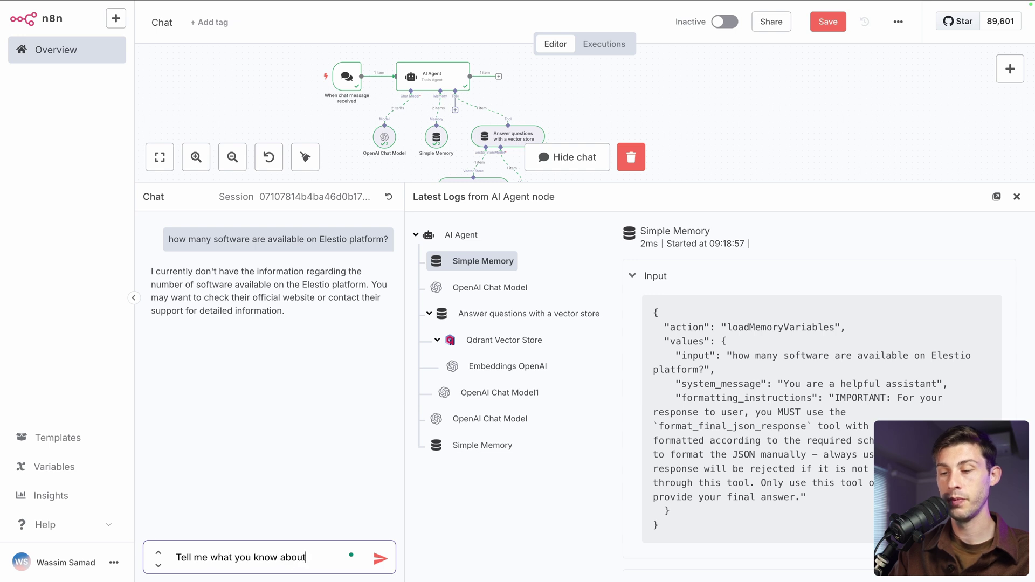
pyautogui.write(' Elestio?')
pyautogui.press('Return')
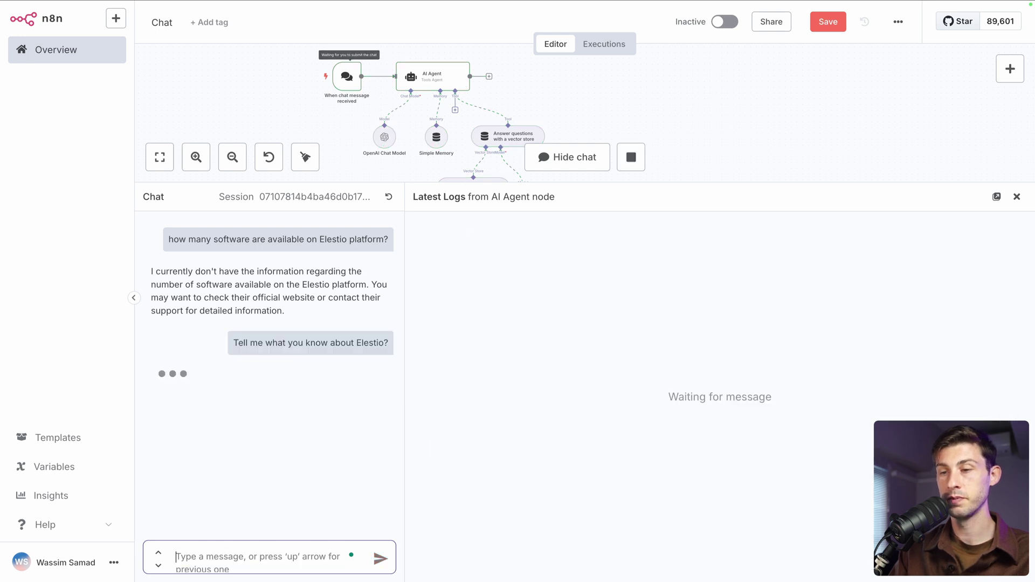
pyautogui.scroll(-3, 492, 129)
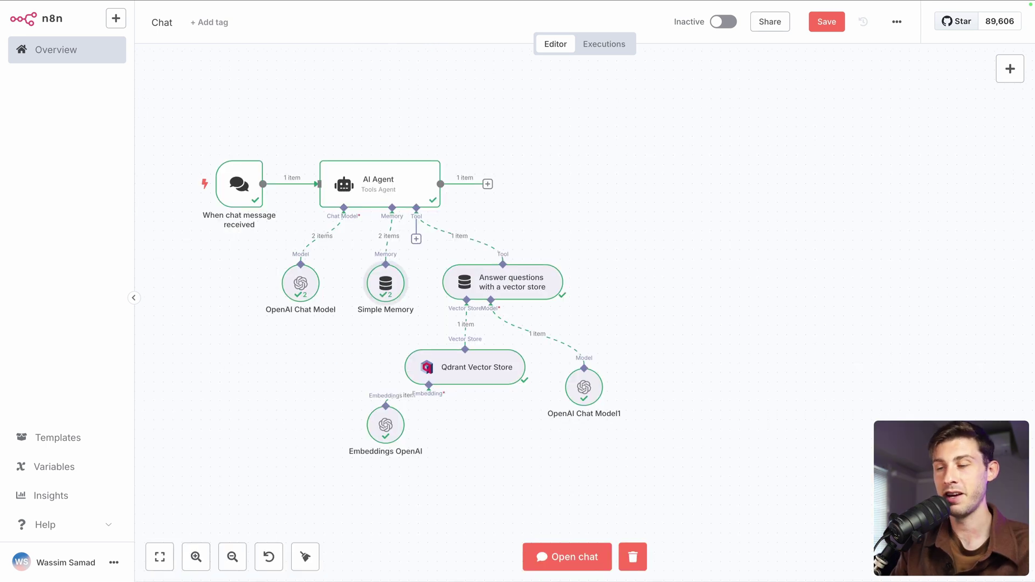
# Examine the formatting instructions in the Simple Memory node's debugging input and return to the canvas
pyautogui.doubleClick(386, 291)
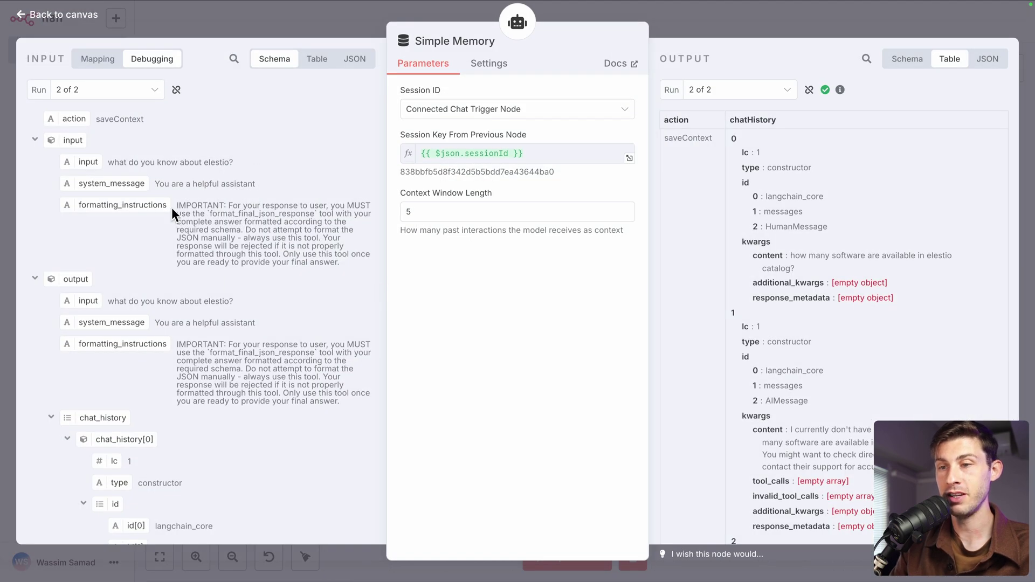
pyautogui.moveTo(176, 203); pyautogui.dragTo(349, 263)
pyautogui.click(348, 265)
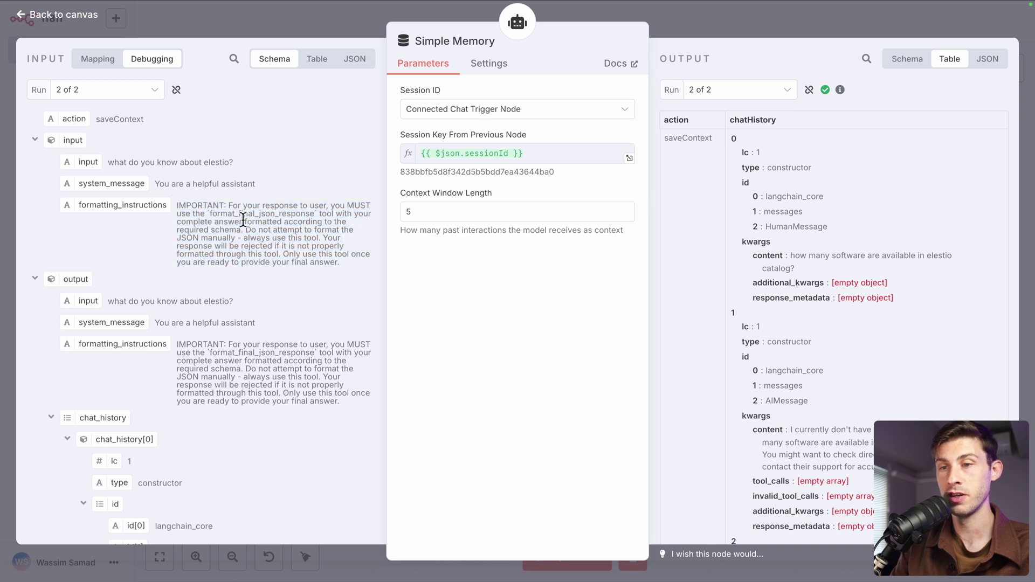
pyautogui.click(340, 26)
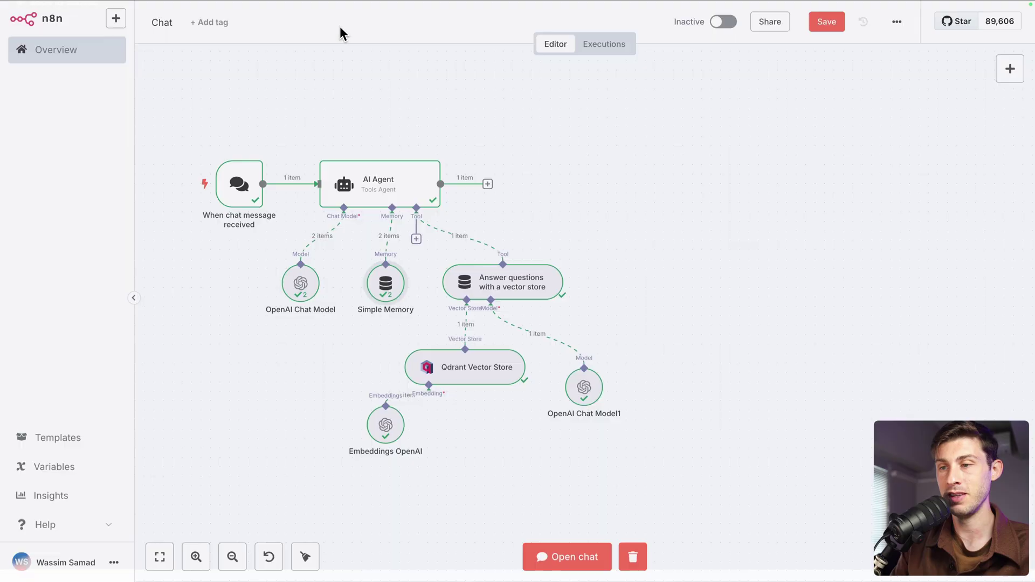
# Set the AI Agent's prompt source to Define below with the expression {{ $json.chatInput }} and test the node
pyautogui.doubleClick(378, 183)
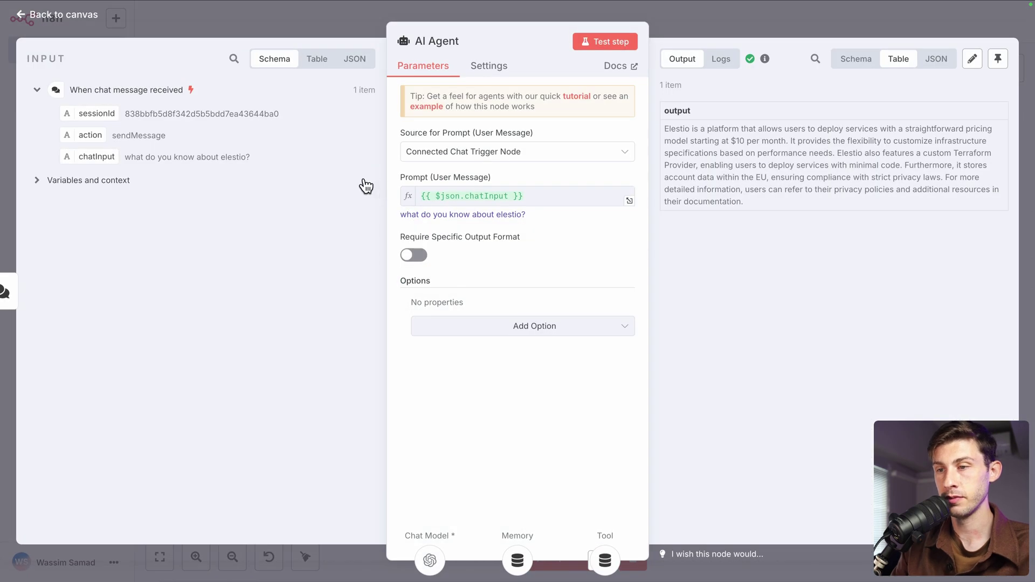
pyautogui.click(487, 152)
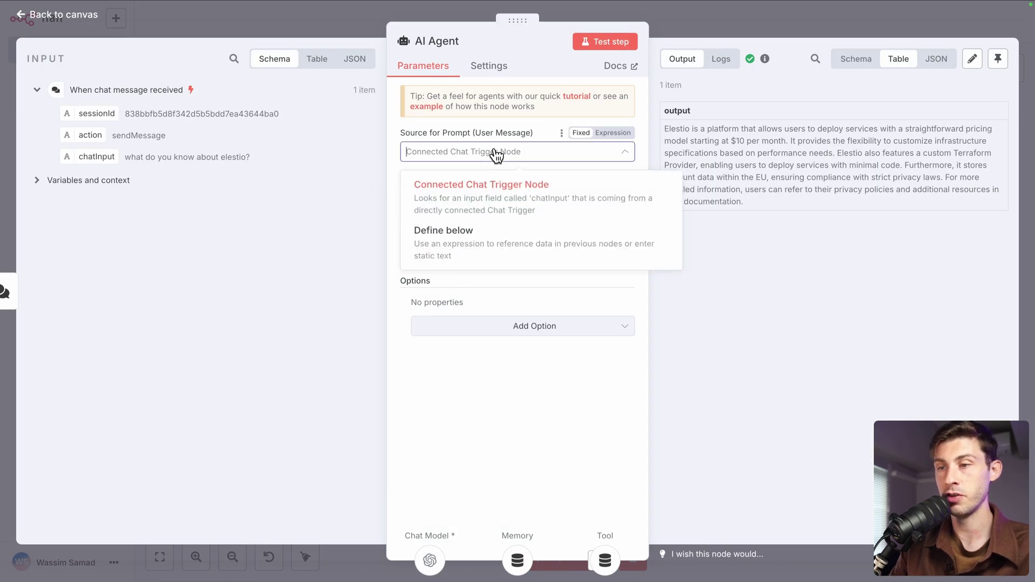
pyautogui.click(460, 239)
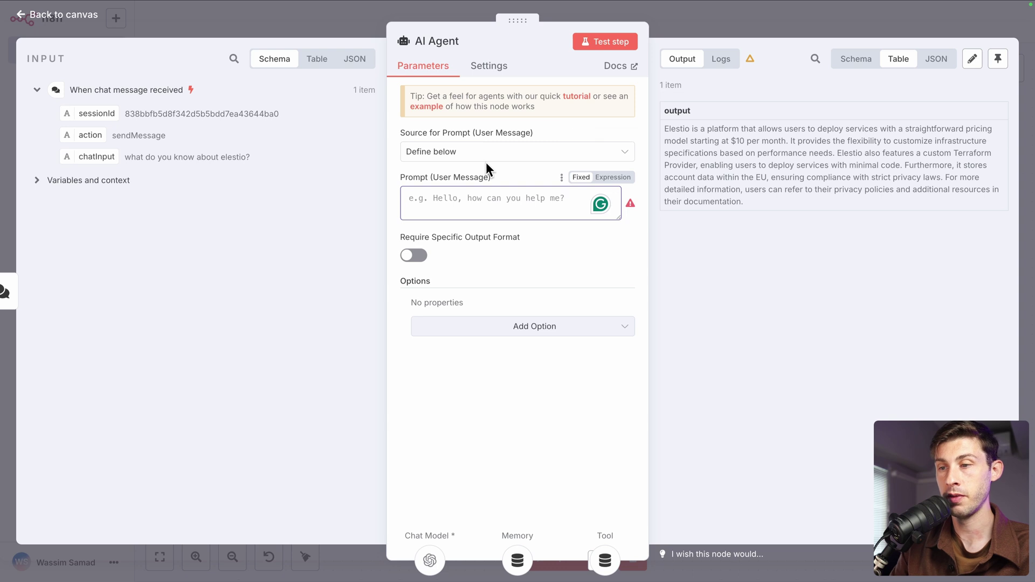
pyautogui.click(606, 180)
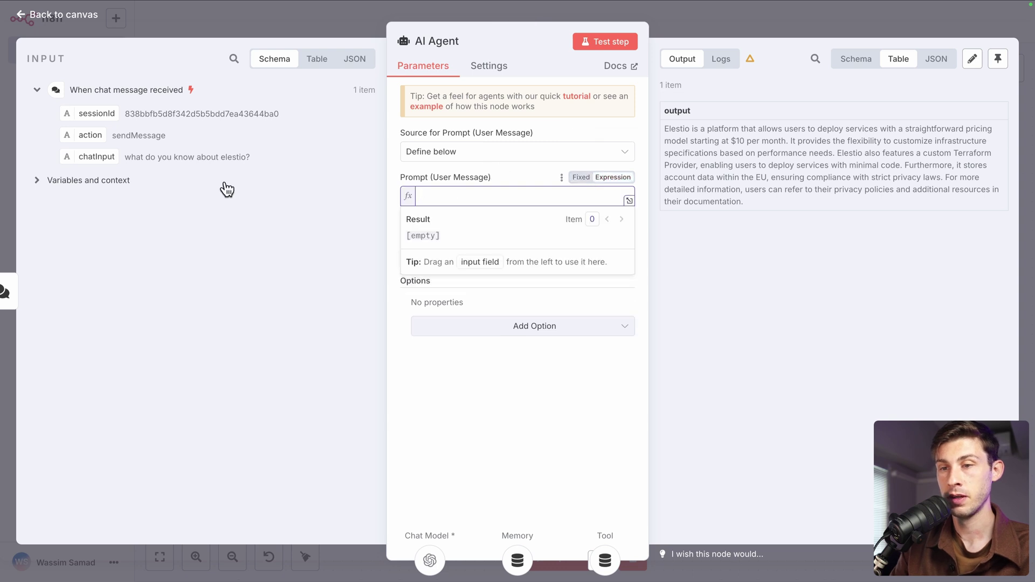
pyautogui.moveTo(96, 156); pyautogui.dragTo(478, 204)
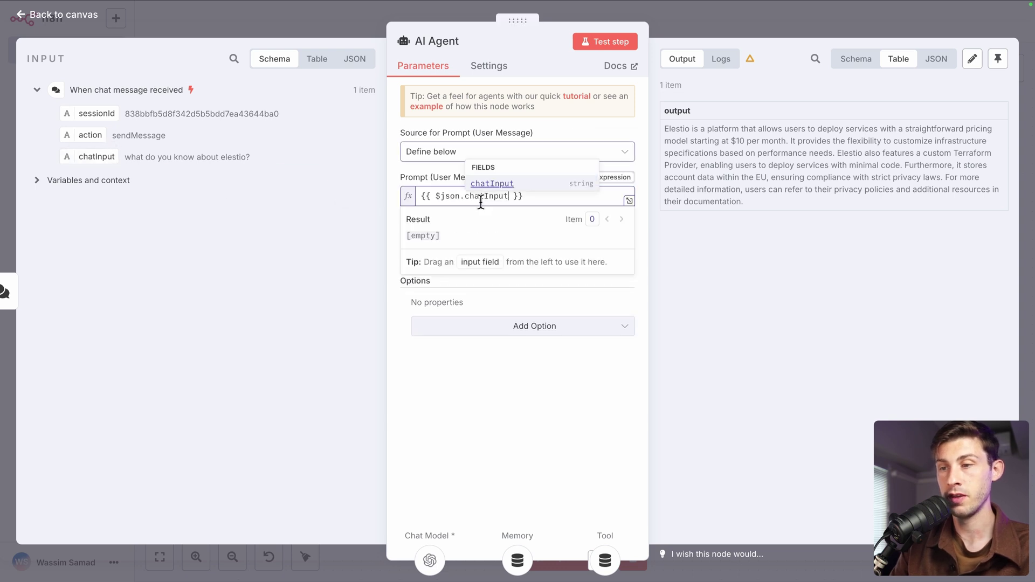
pyautogui.click(353, 260)
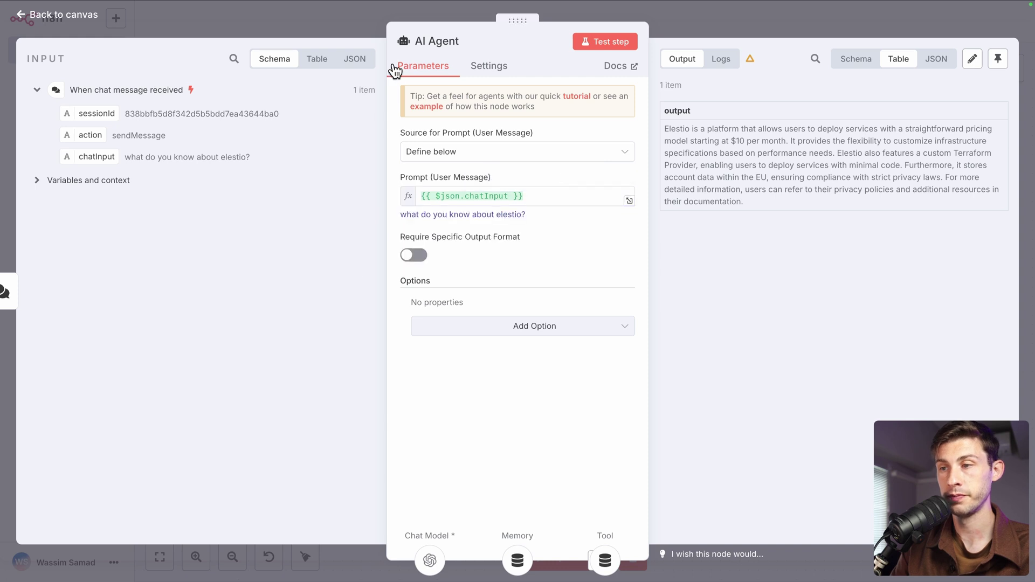
pyautogui.click(625, 42)
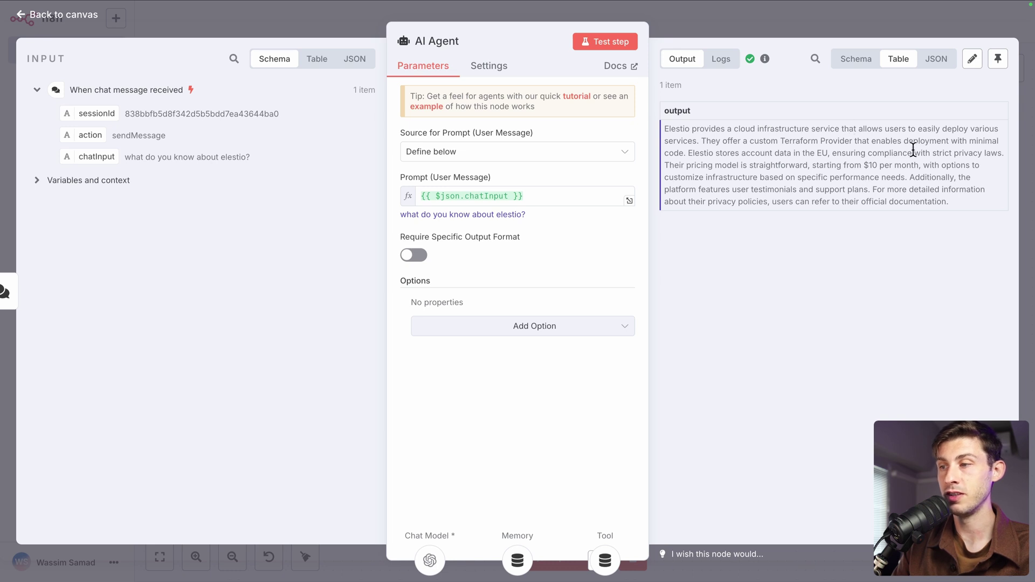
pyautogui.click(744, 25)
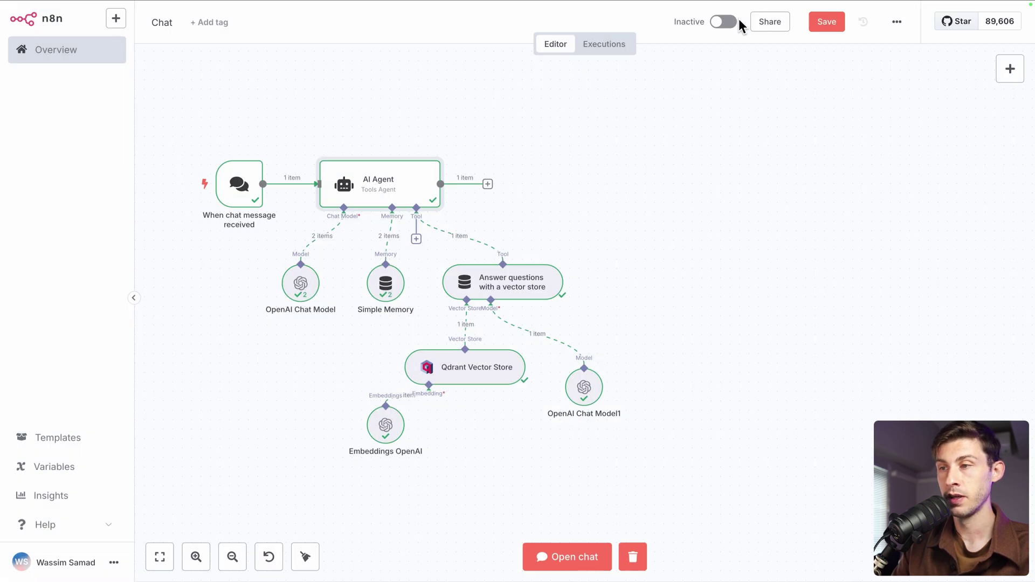
# Examine the vector store question tool's response and the documents retrieved by the Qdrant Vector Store node
pyautogui.doubleClick(522, 286)
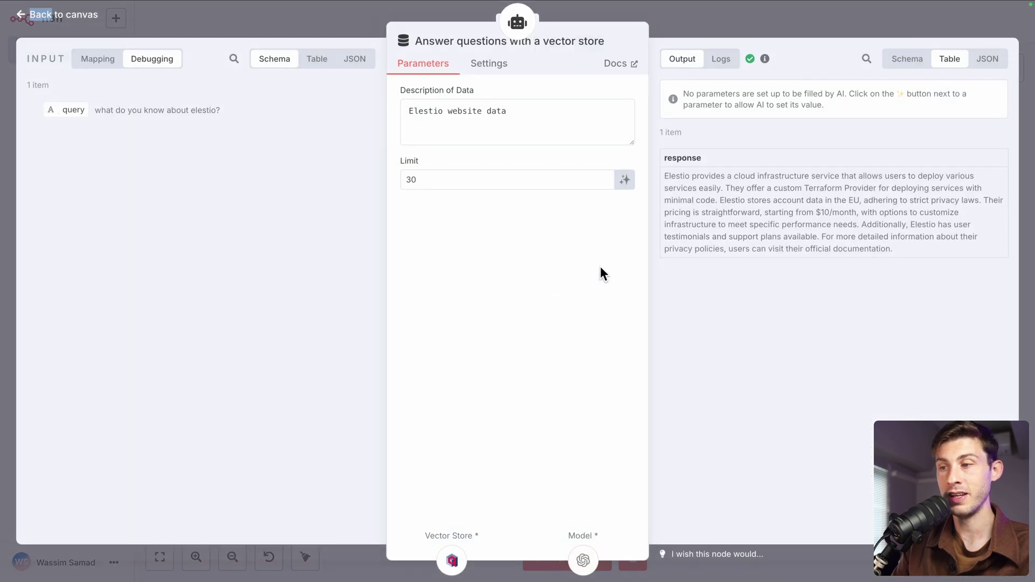
pyautogui.click(691, 28)
pyautogui.scroll(-3, 527, 388)
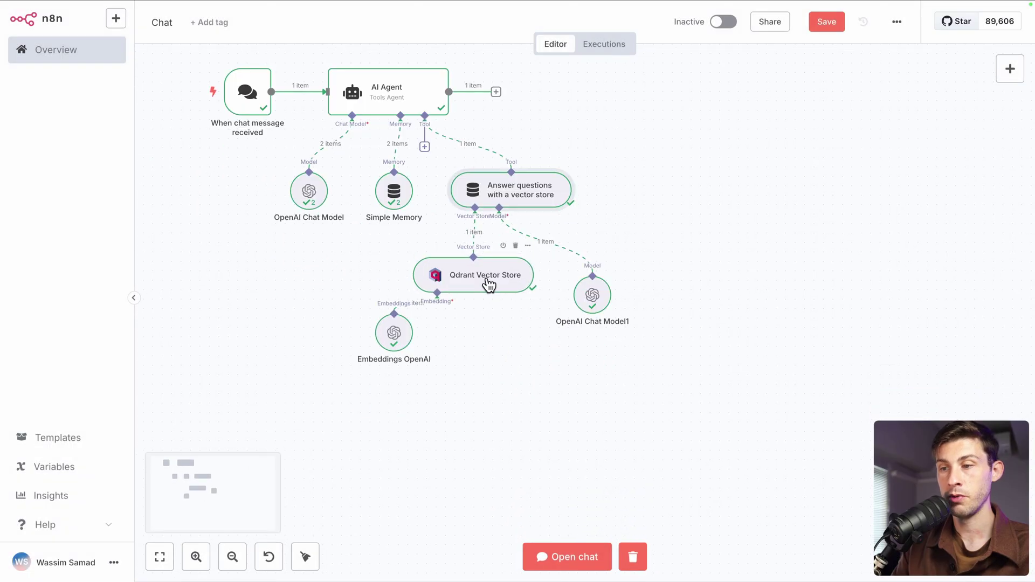
pyautogui.doubleClick(487, 277)
pyautogui.scroll(-15, 863, 267)
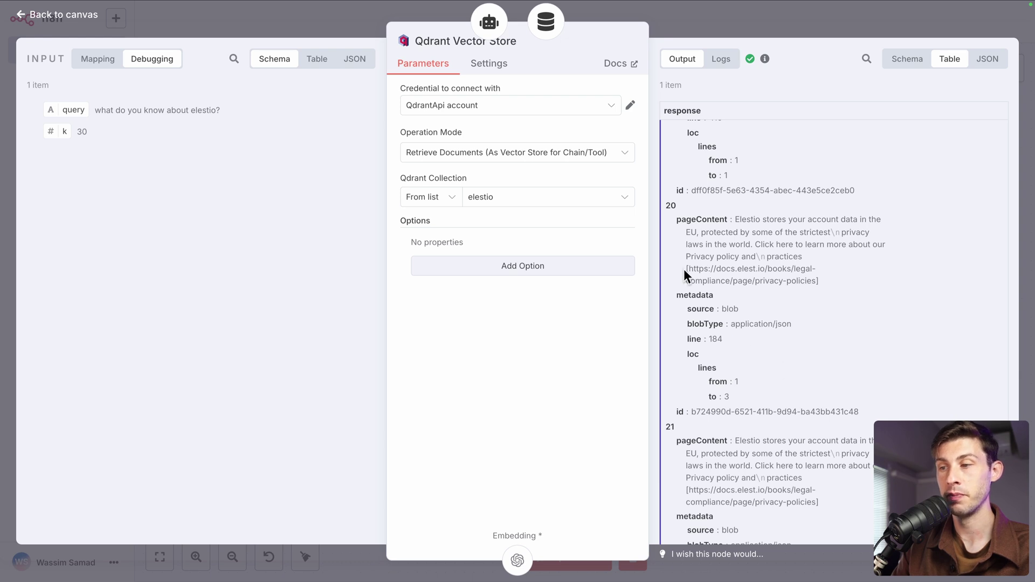
pyautogui.scroll(-5, 800, 323)
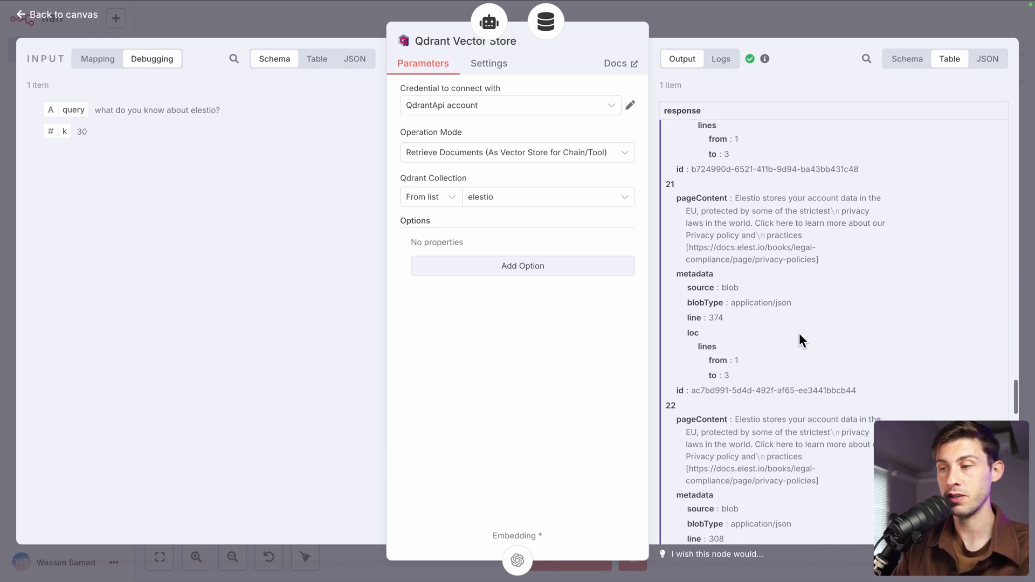
pyautogui.scroll(-10, 799, 337)
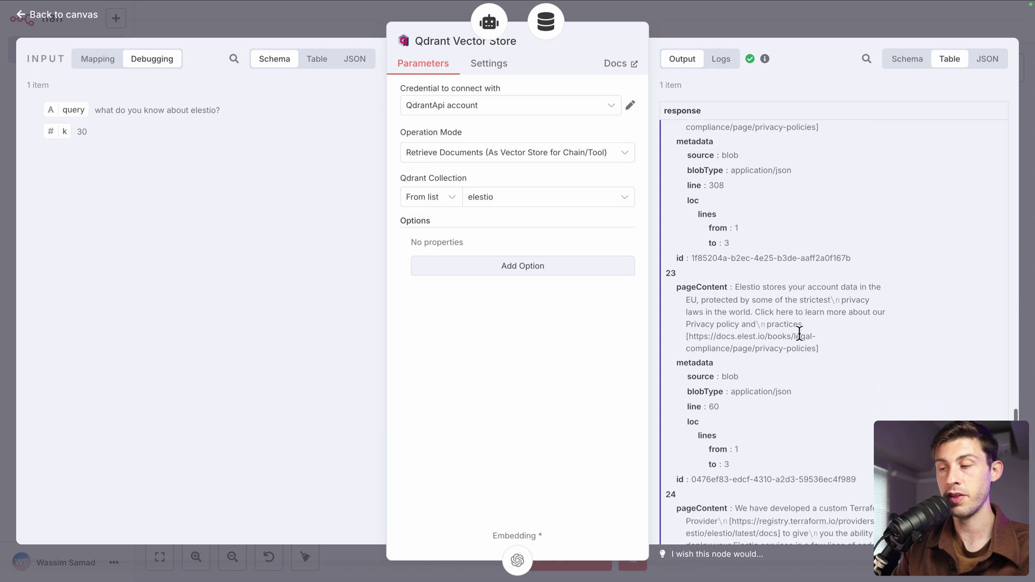
pyautogui.scroll(-3, 799, 335)
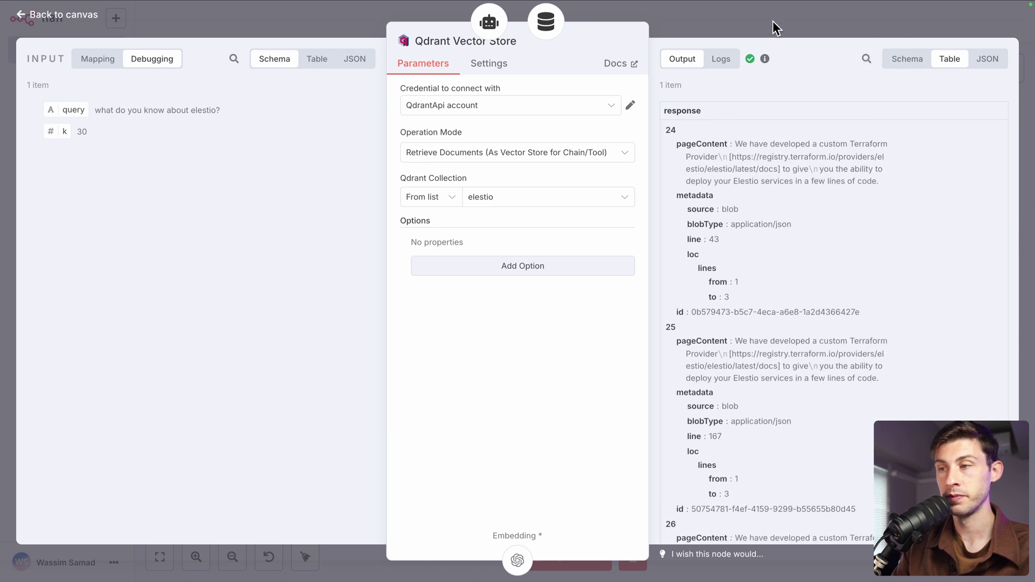
pyautogui.click(773, 20)
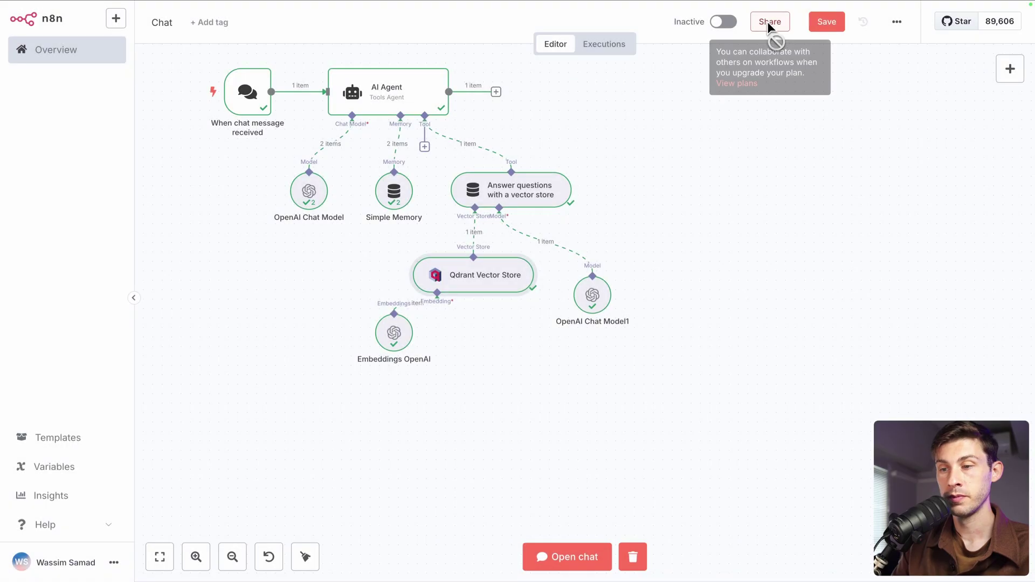
# Reopen the chat and resend the earlier question "how many software are available in elestio catalog?"
pyautogui.click(546, 567)
pyautogui.press('Up')
pyautogui.press('Return')
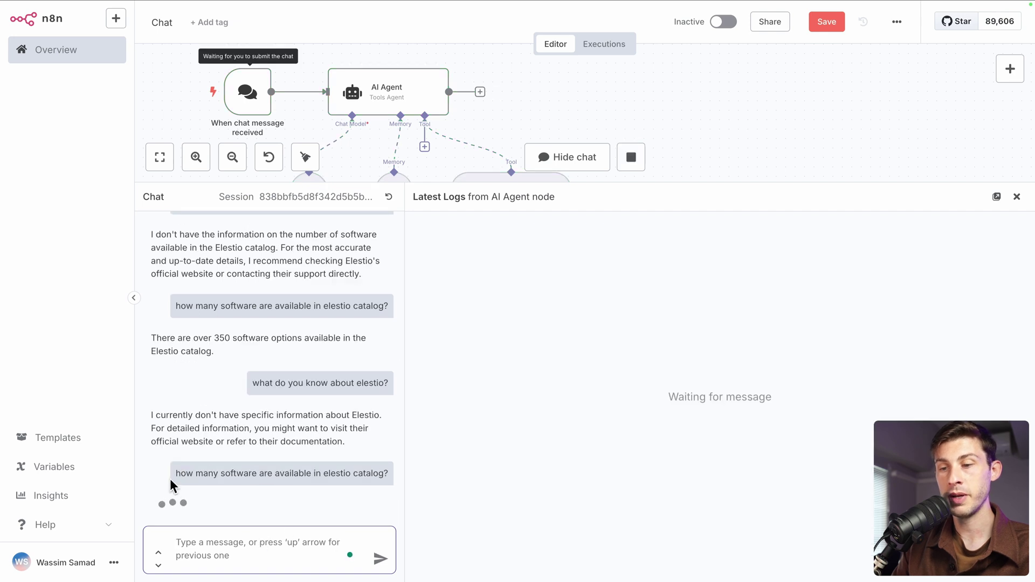